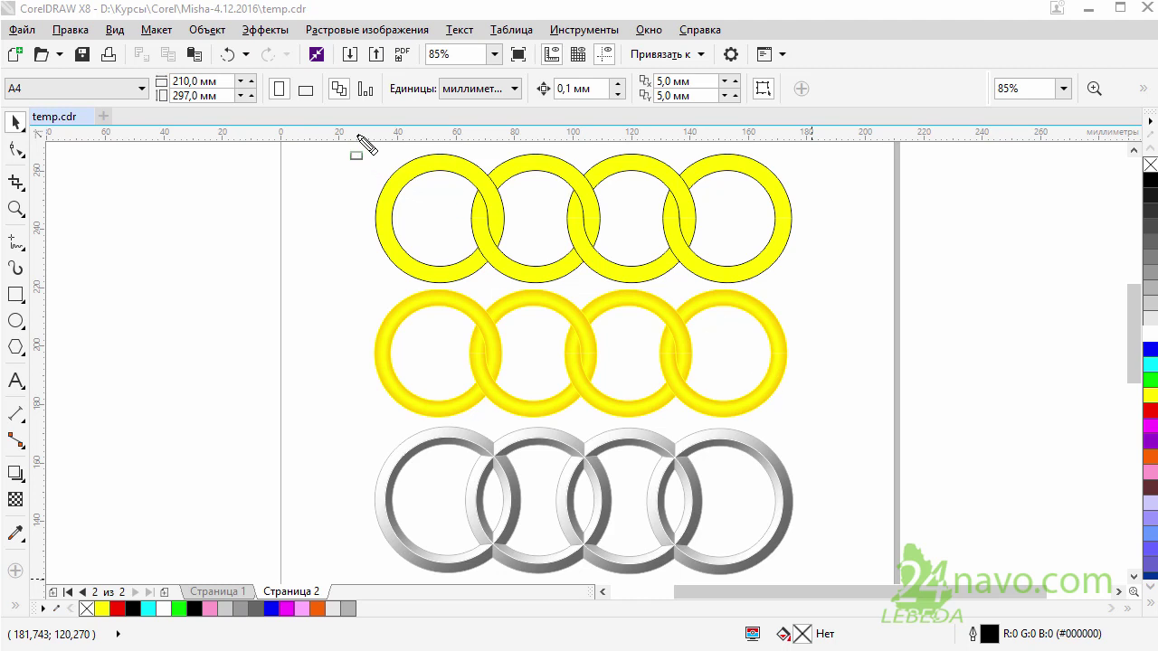
Step: Create a new blank document, keeping the A4 page size
drag(357, 133, 825, 287)
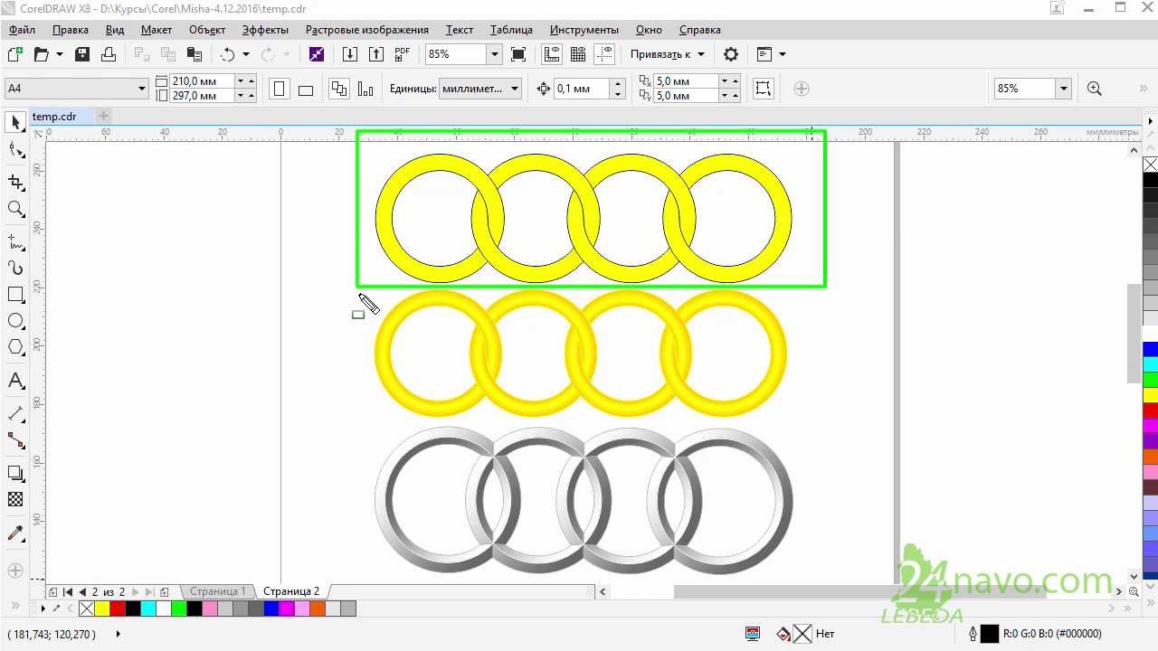
drag(359, 294, 840, 418)
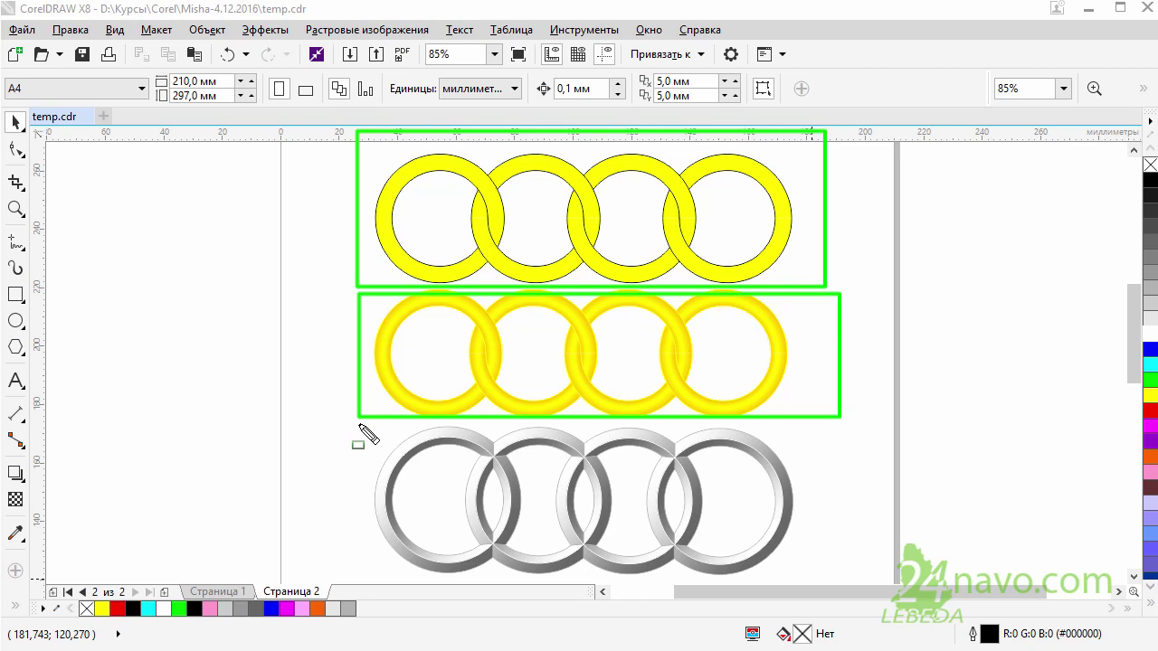
drag(358, 424, 836, 578)
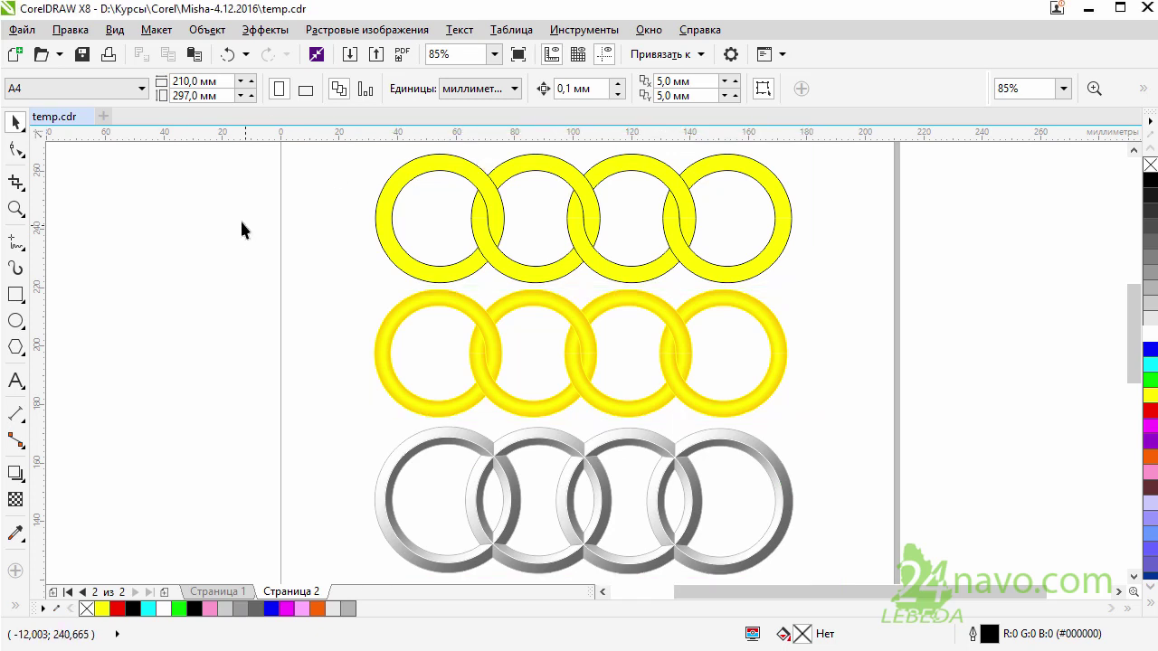
click(22, 29)
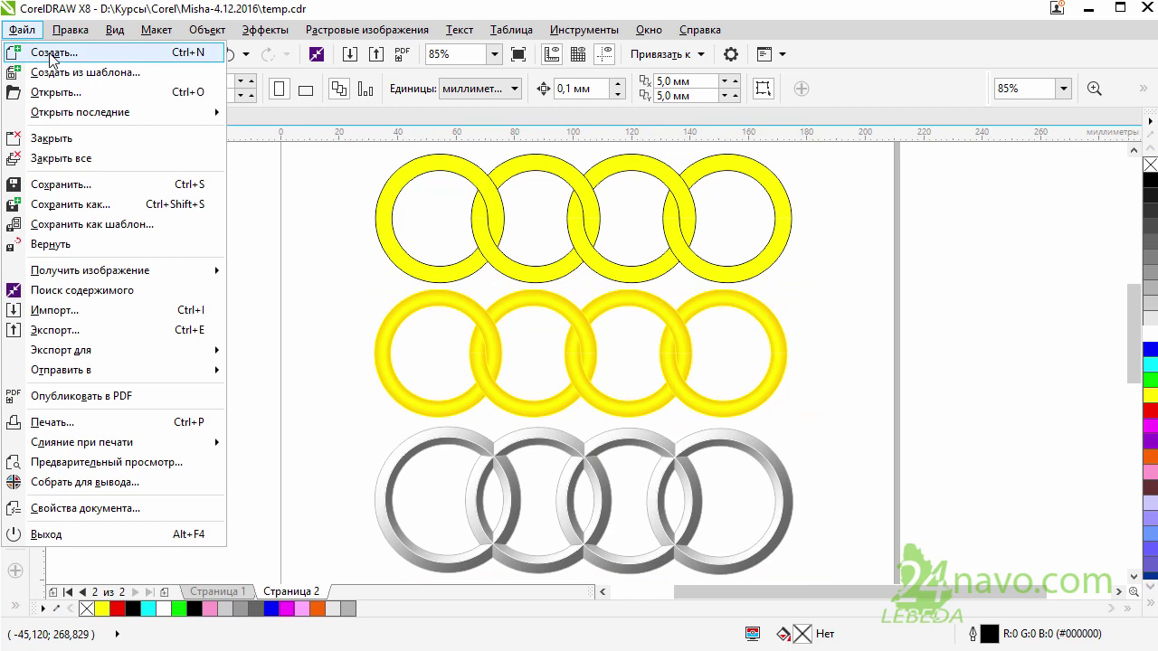
click(51, 54)
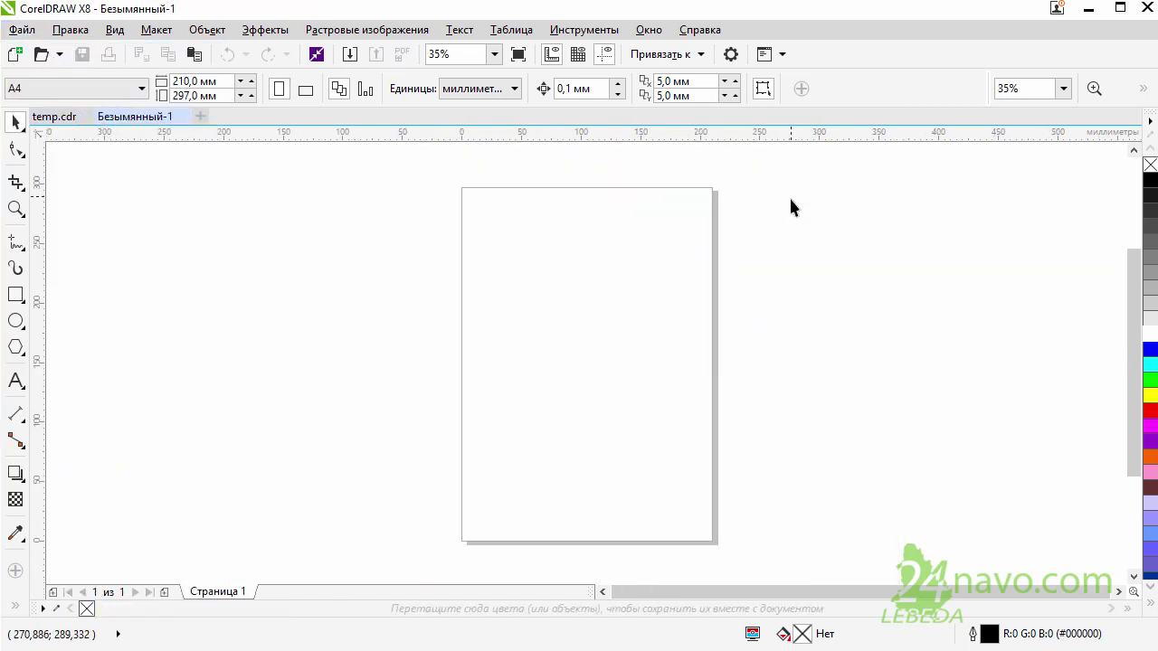
click(142, 88)
click(354, 185)
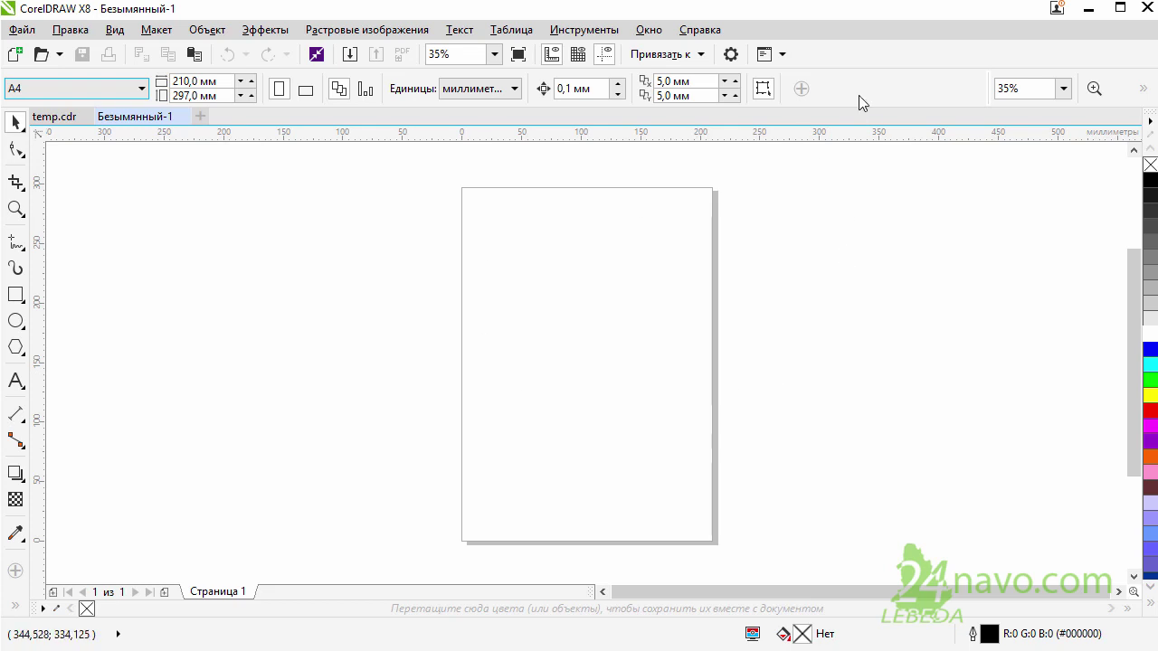
Step: In Options > Workspace > General, enable the settings dialog for new documents
double_click(720, 132)
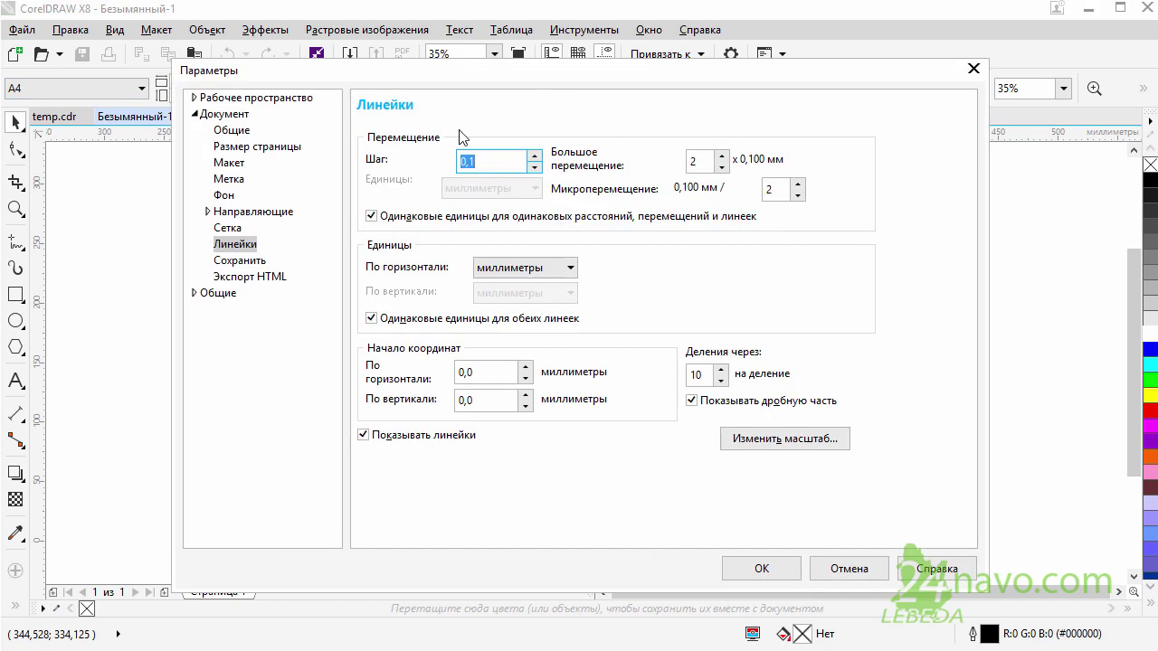
click(199, 114)
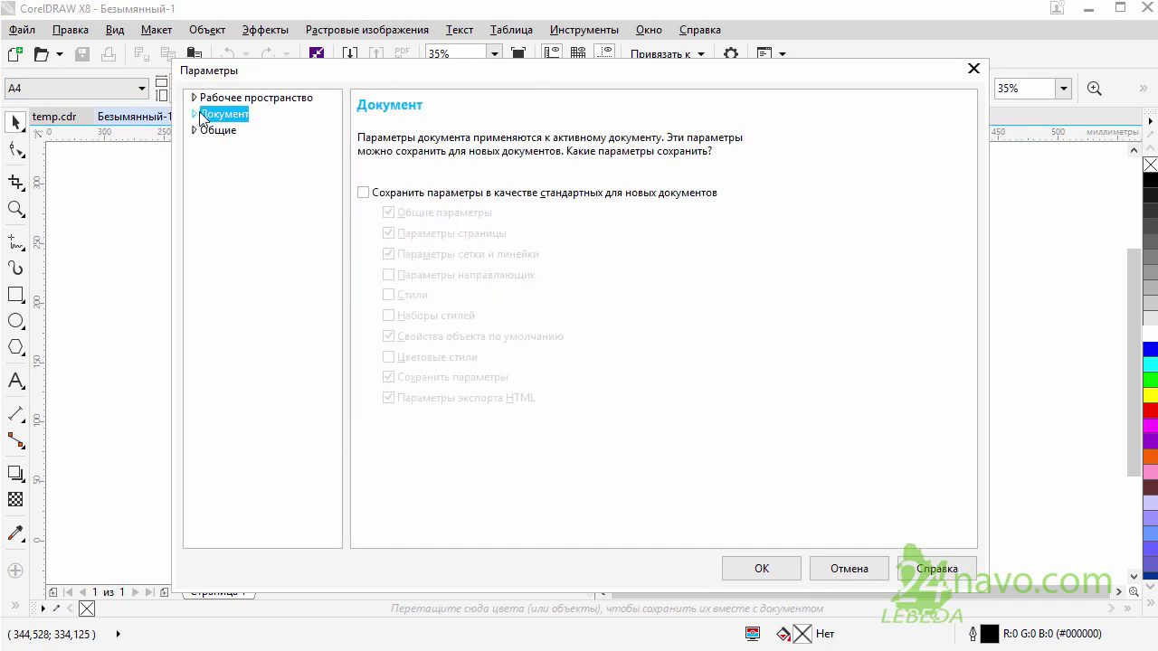
click(194, 98)
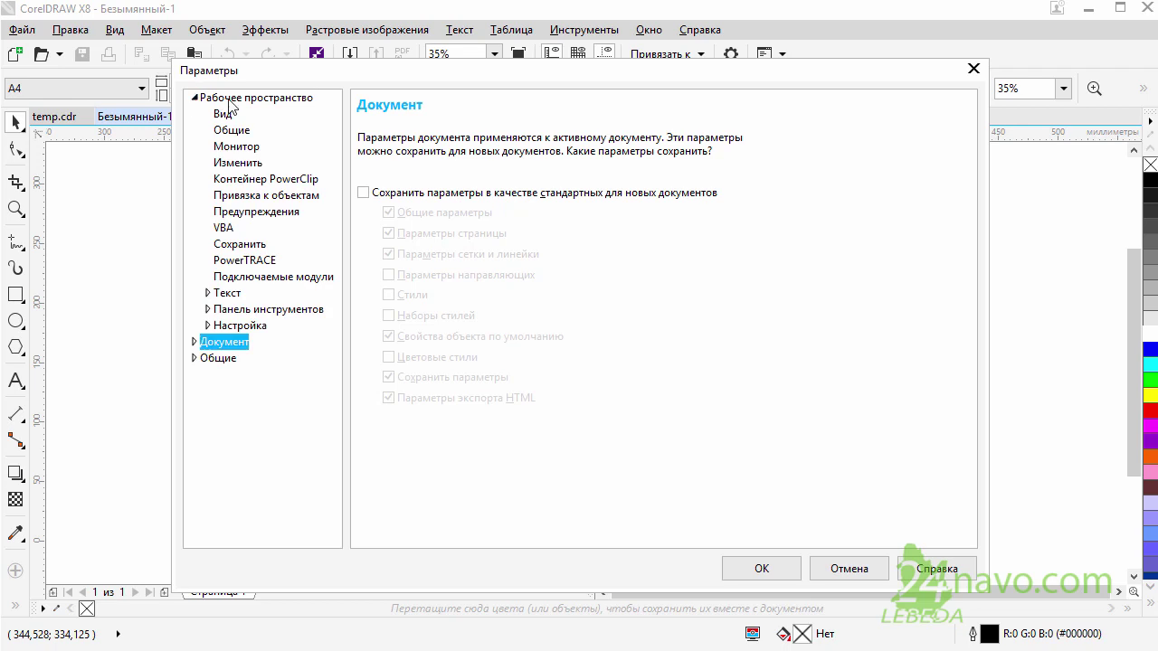
click(231, 131)
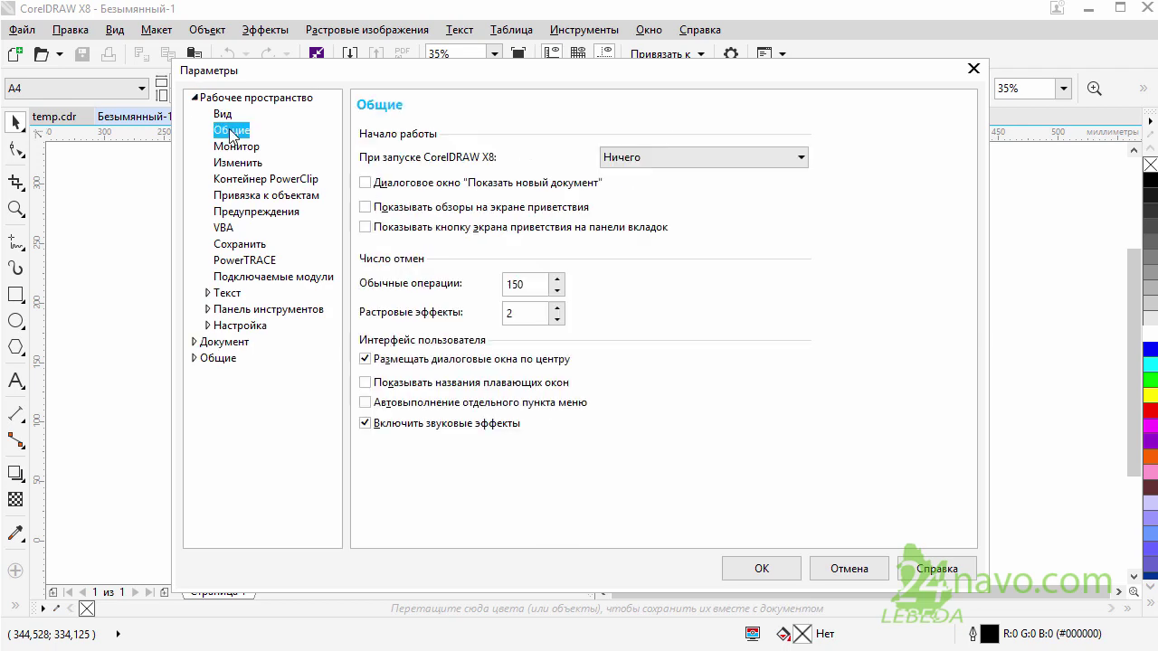
click(366, 185)
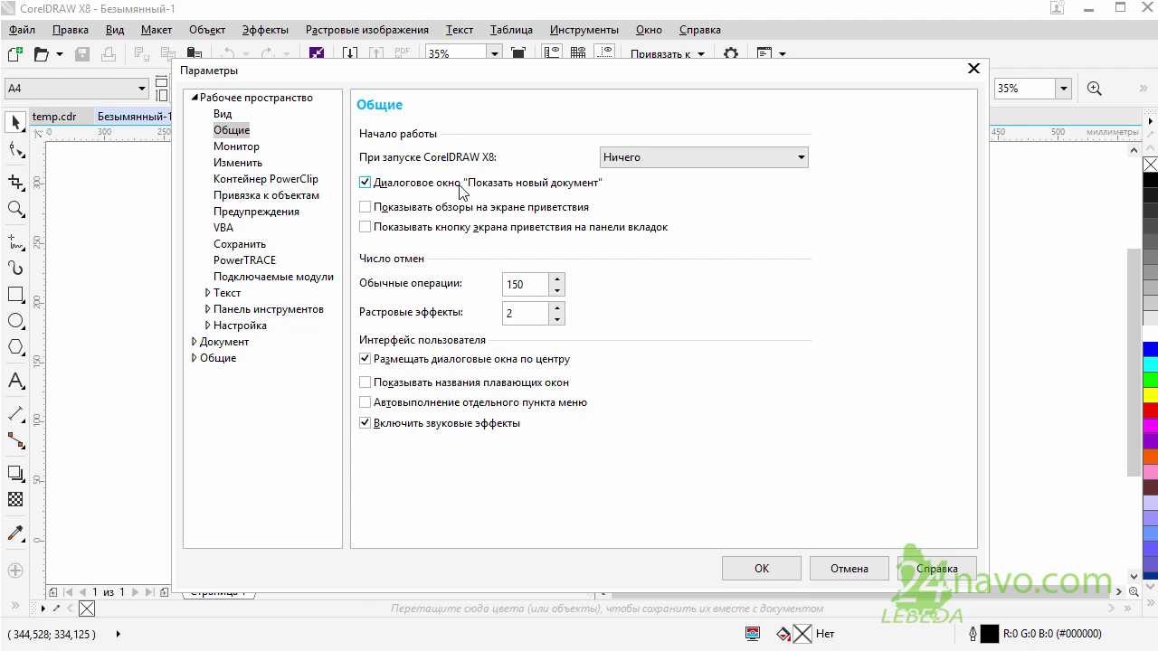
click(762, 569)
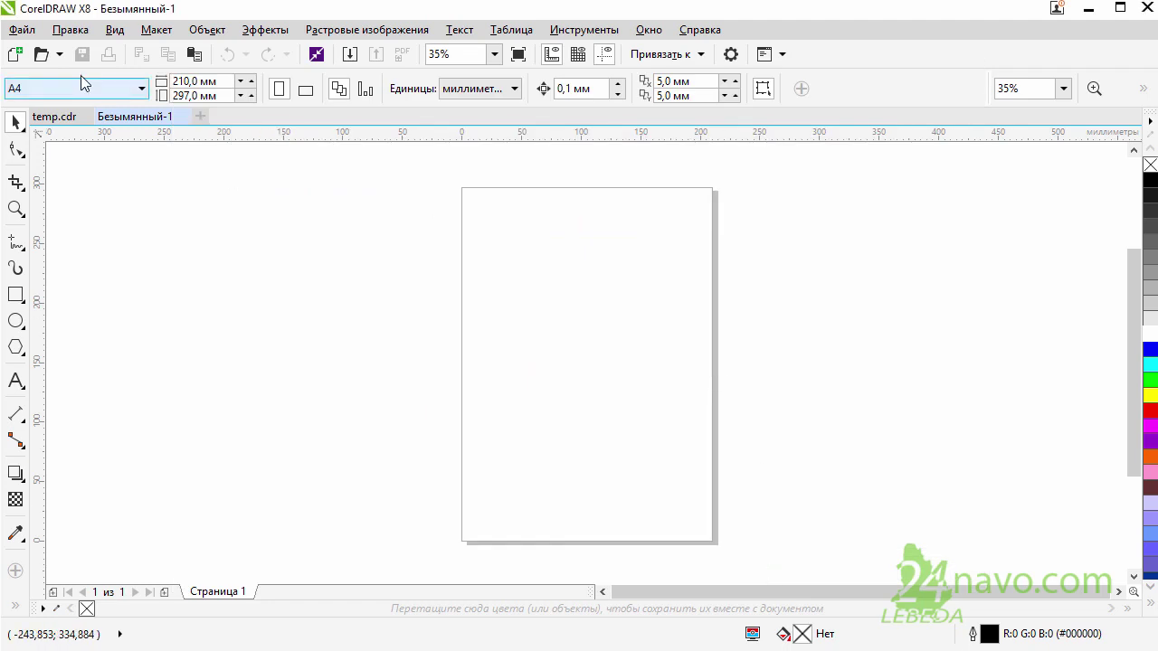
Step: Create another document through the new-document dialog with default A4 settings
click(16, 56)
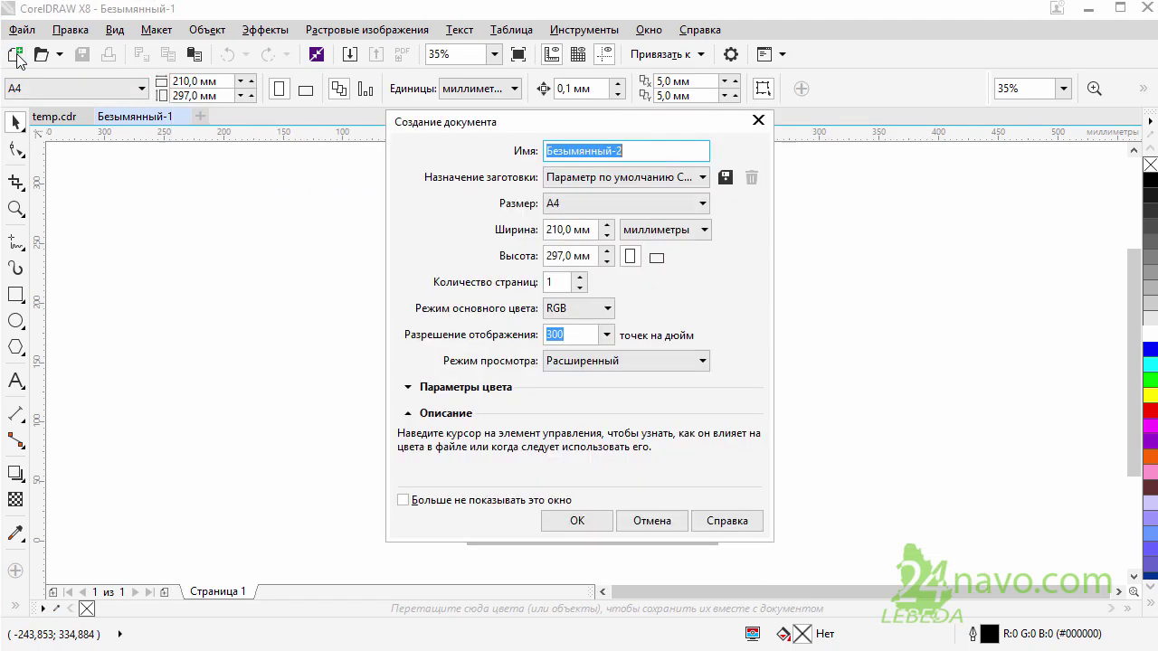
drag(562, 120, 659, 127)
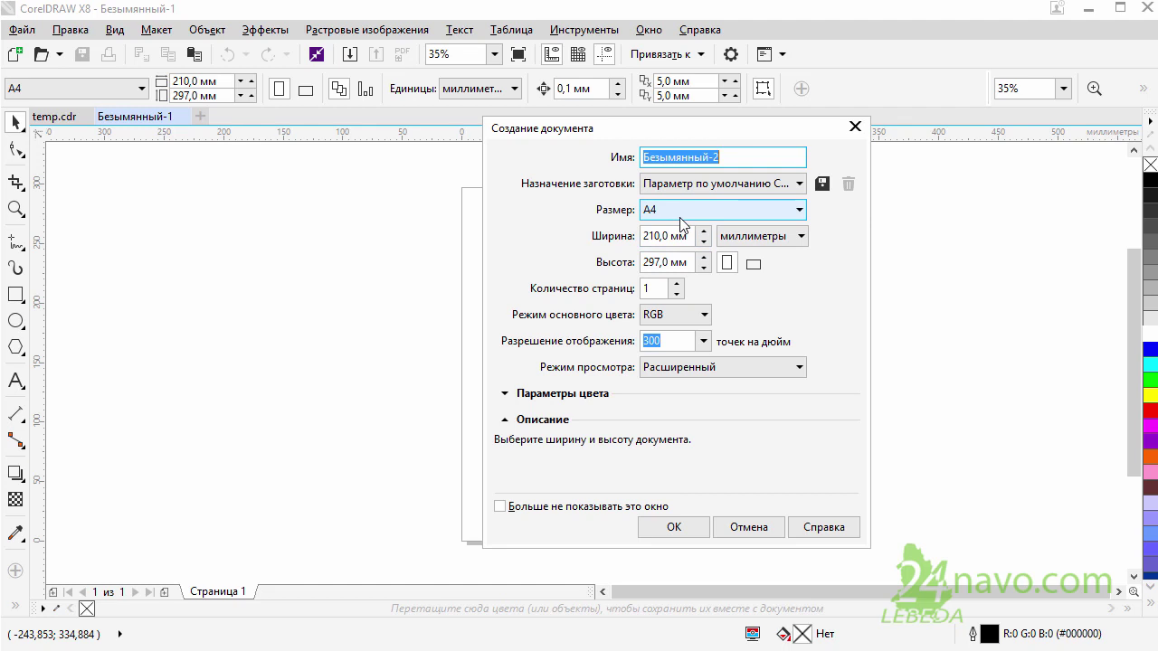
click(684, 525)
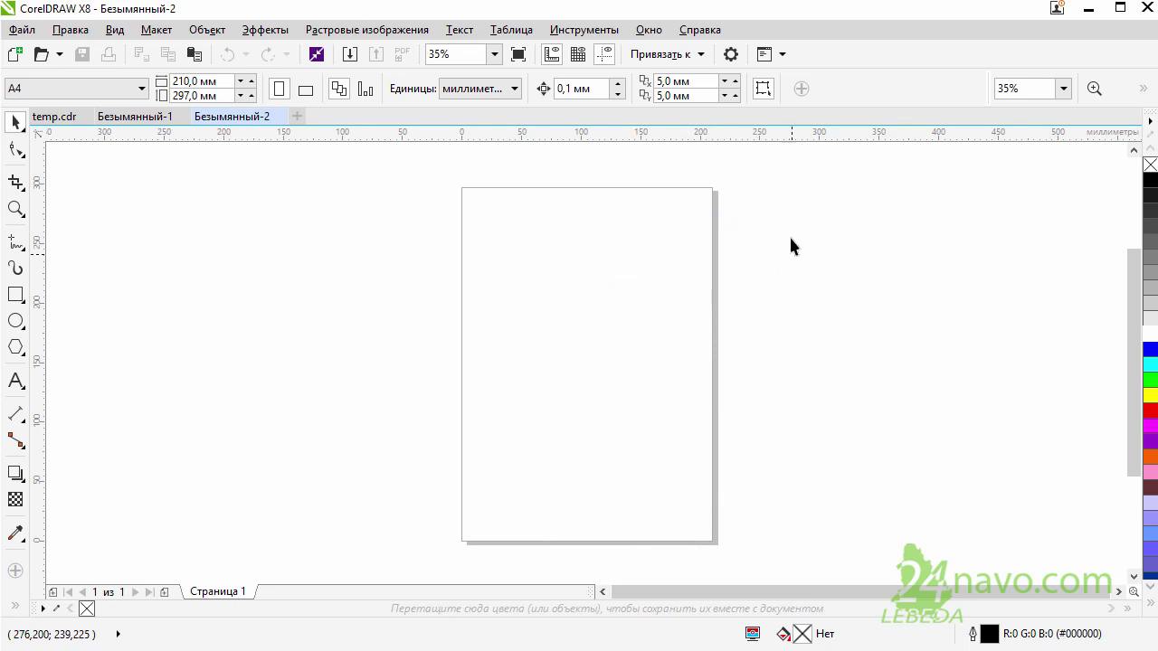
Step: Turn the new-document dialog back off and close Безымянный-1
click(734, 56)
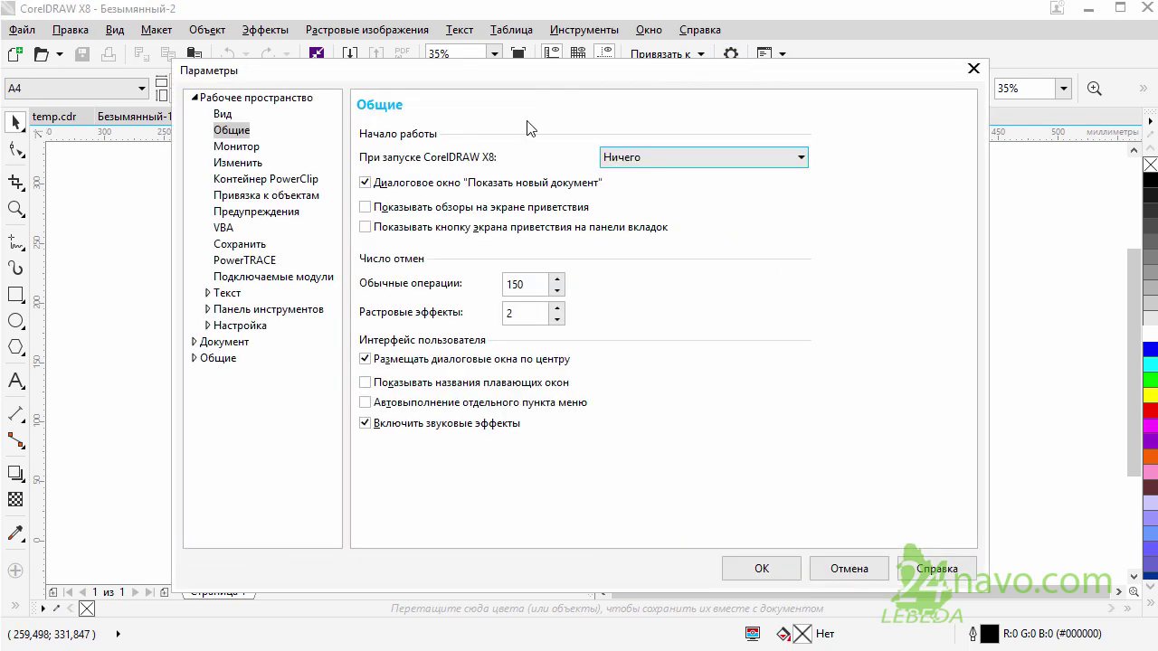
click(365, 184)
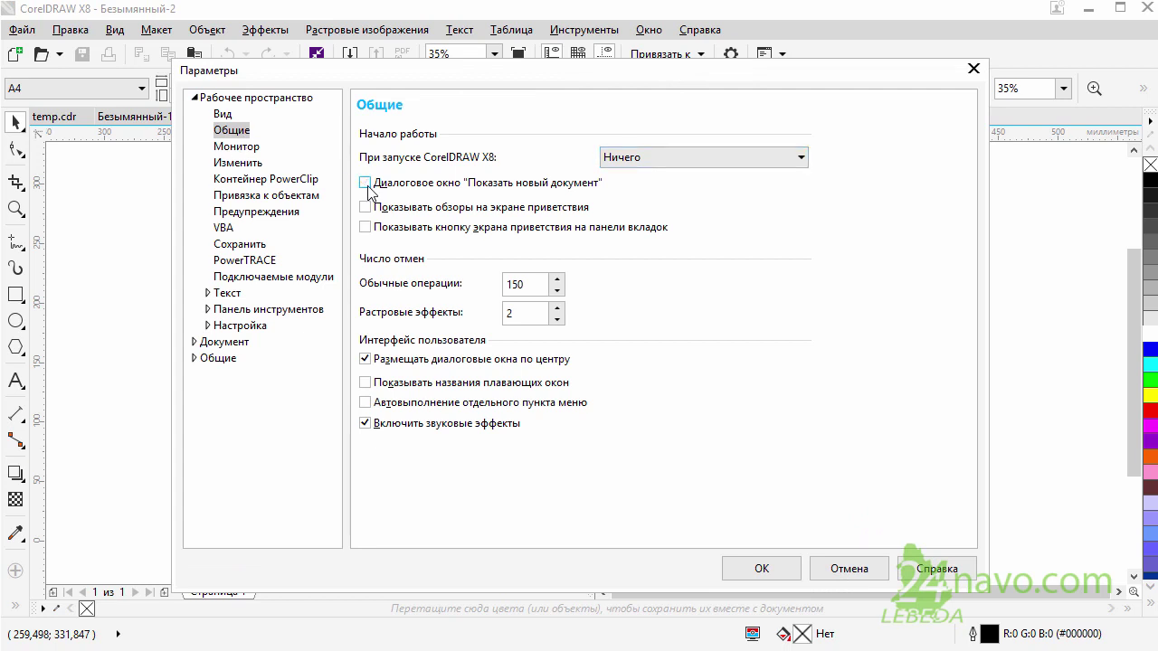
click(769, 568)
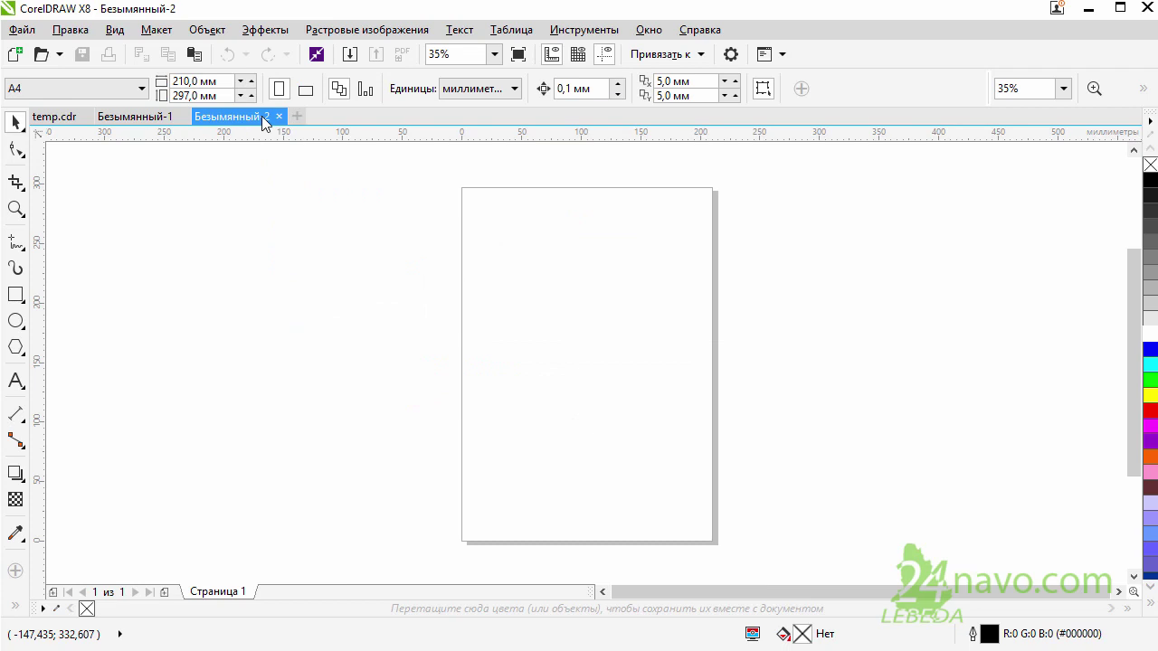
click(184, 116)
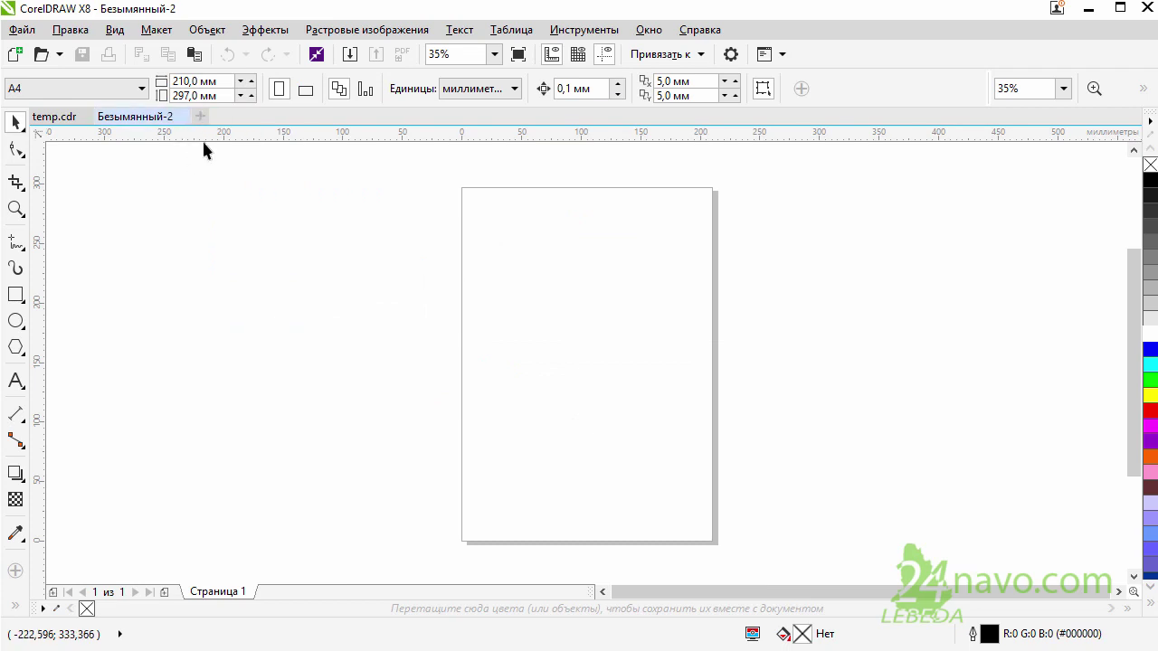
Step: Save As the blank document under the name 19.1.cdr in Misha-4.12.2016 on drive D
click(22, 30)
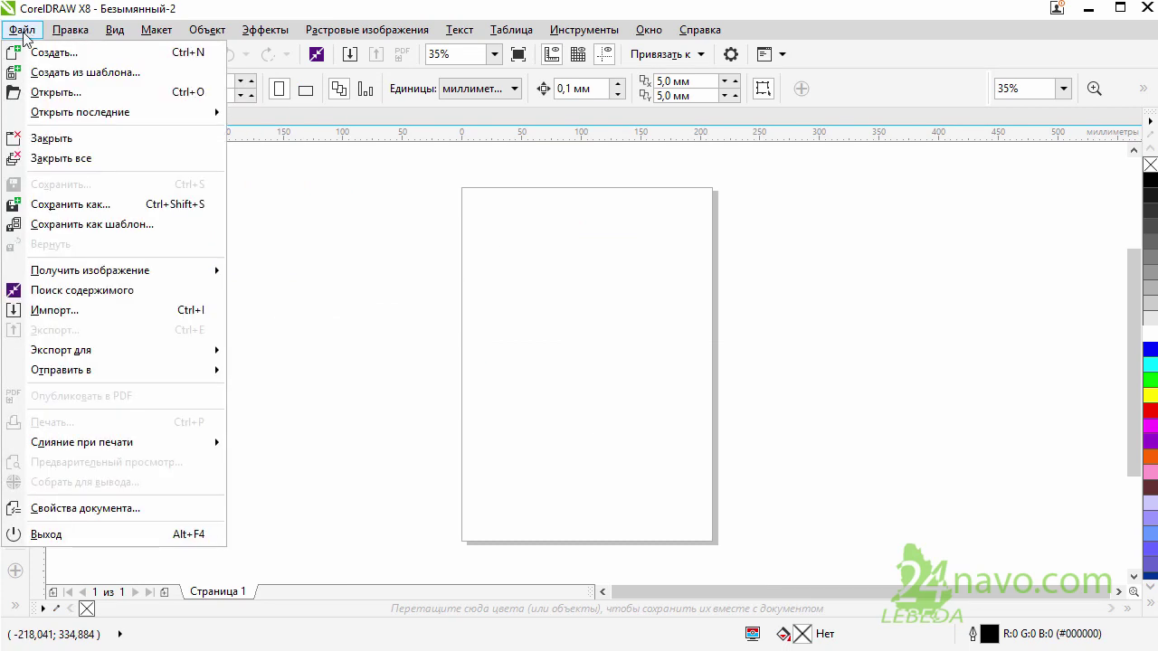
click(72, 205)
text(19.1.cdr)
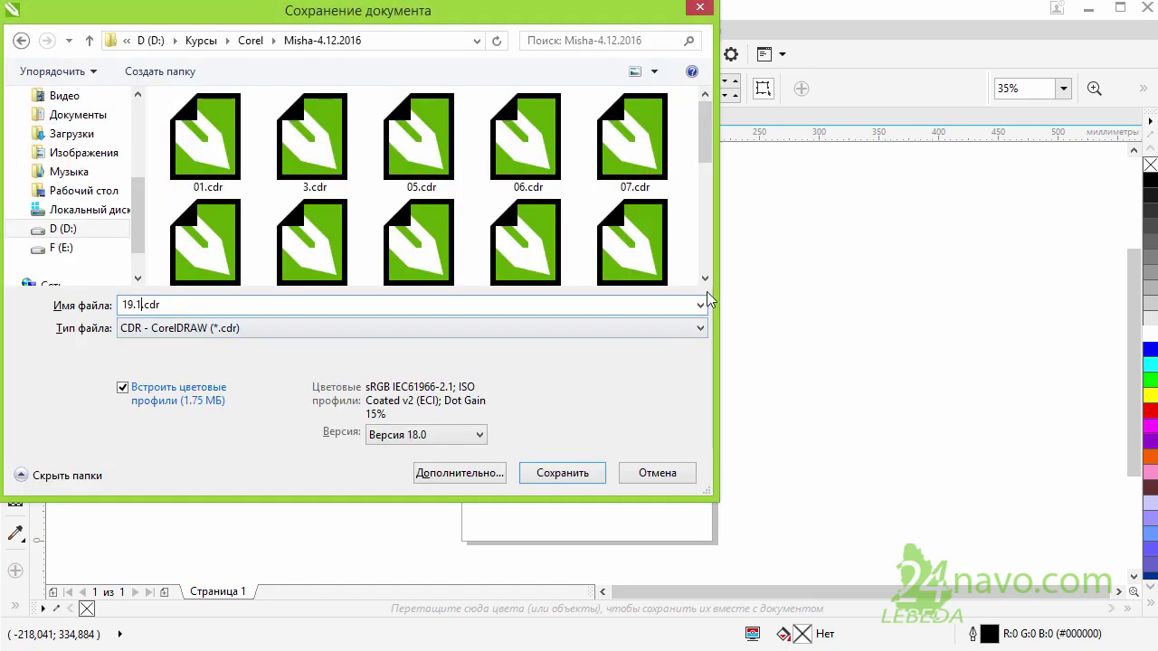
double_click(145, 307)
click(562, 473)
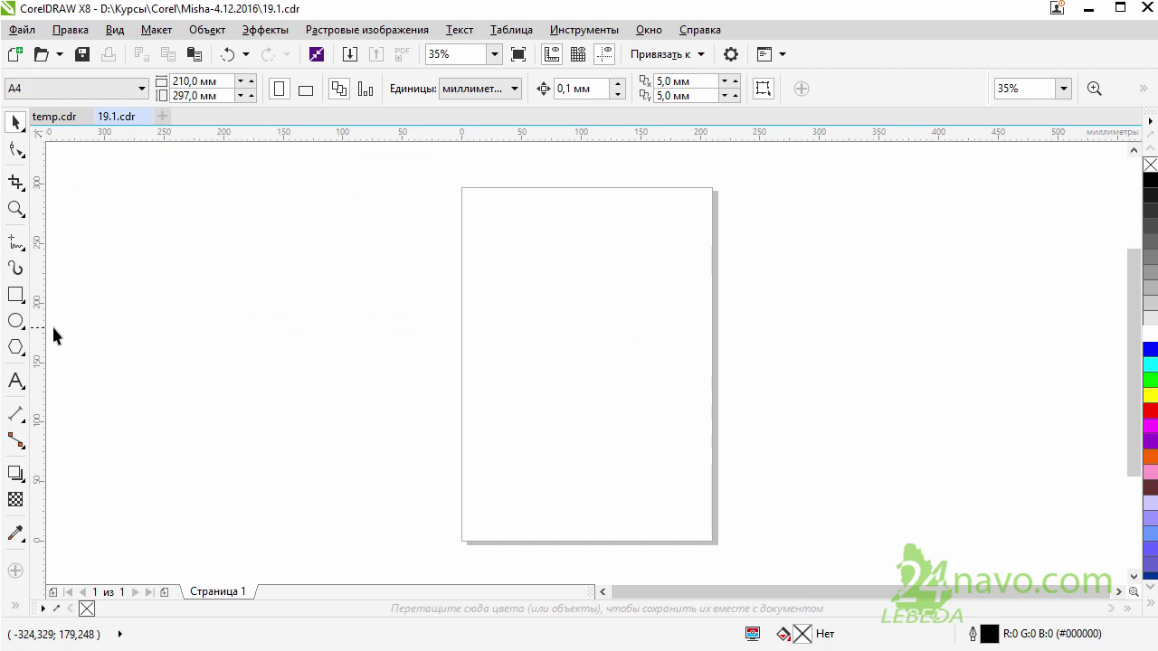
Step: Draw a circle near the top of the page and size it to 50 mm
click(16, 320)
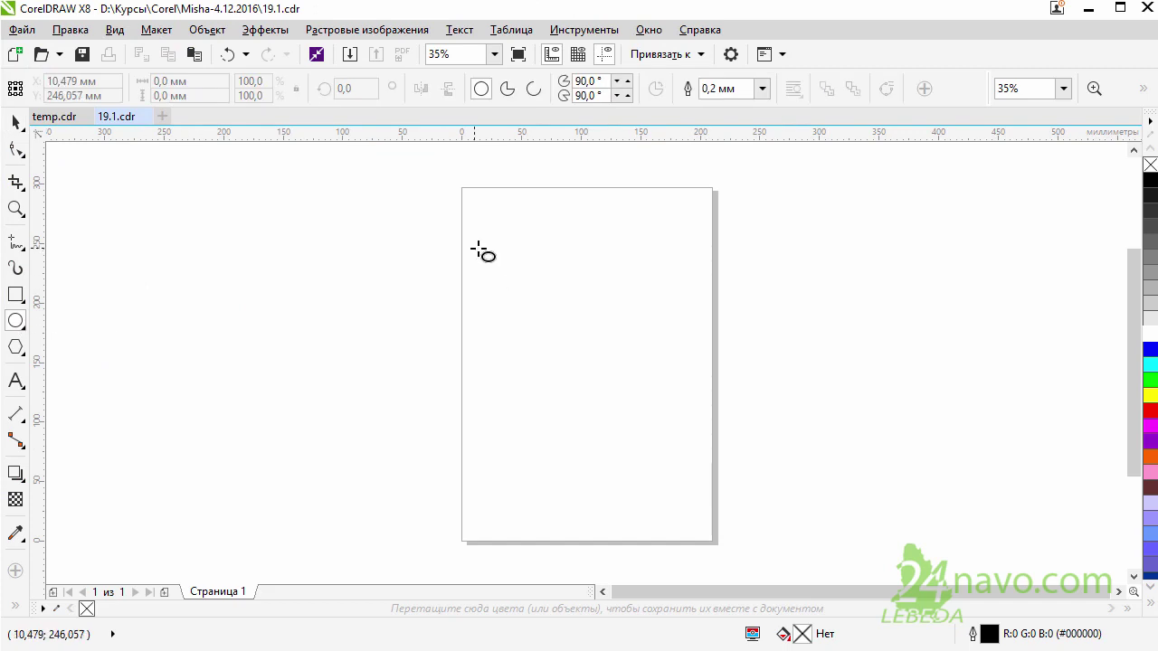
drag(475, 250, 592, 351)
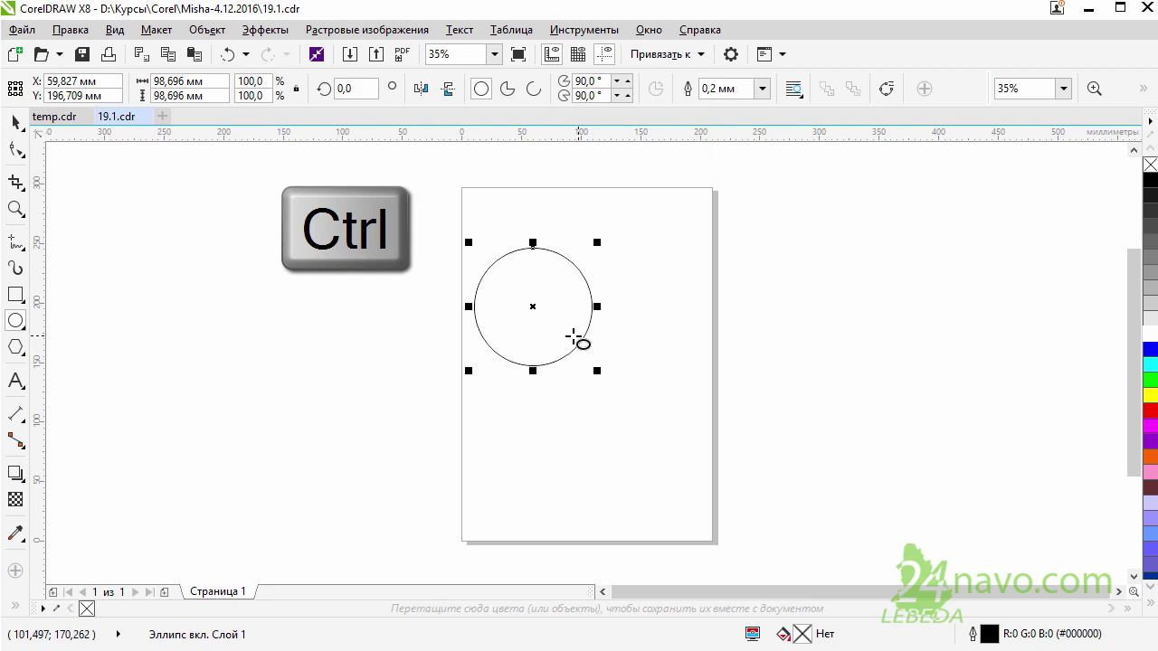
click(190, 80)
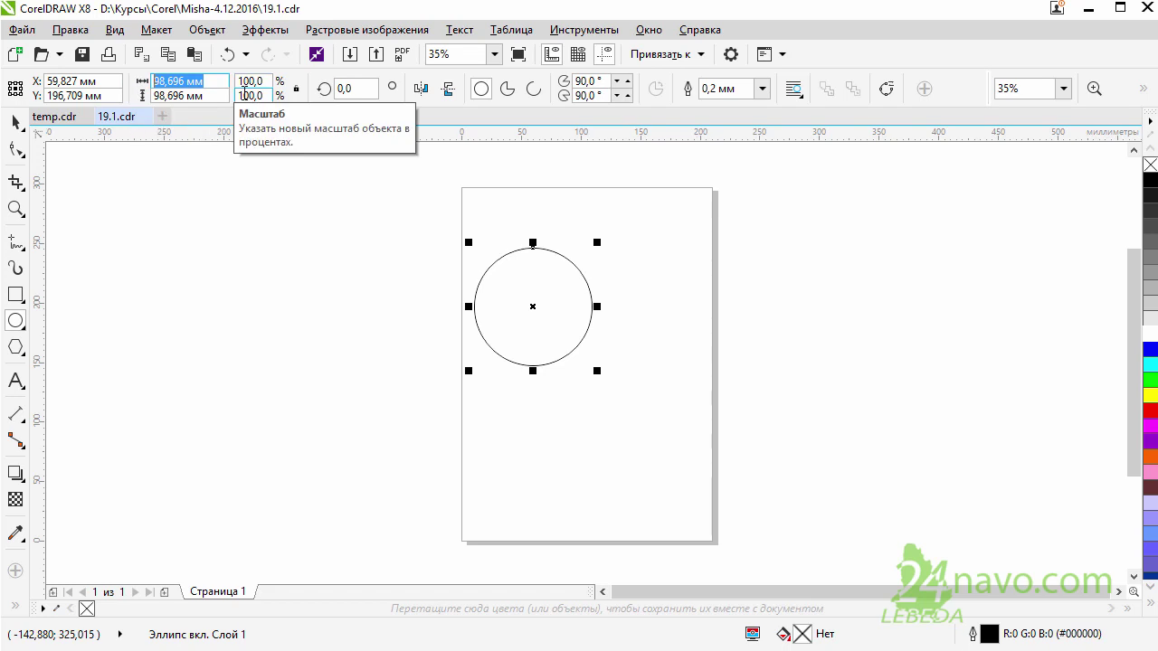
text(50)
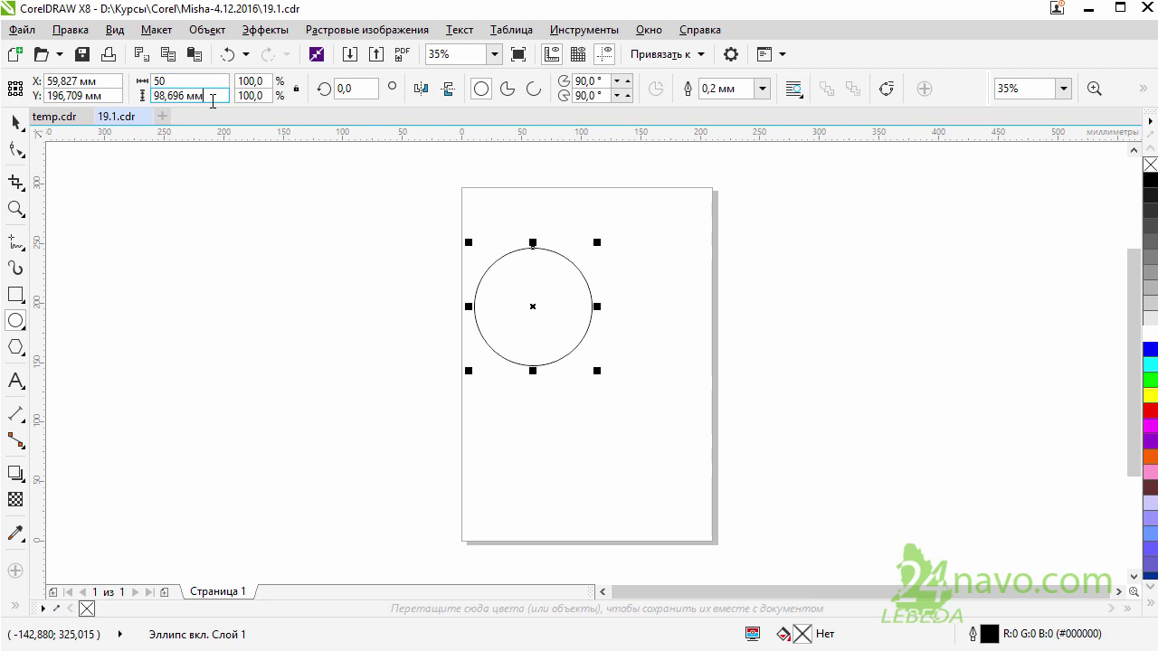
drag(213, 96, 120, 102)
text(5)
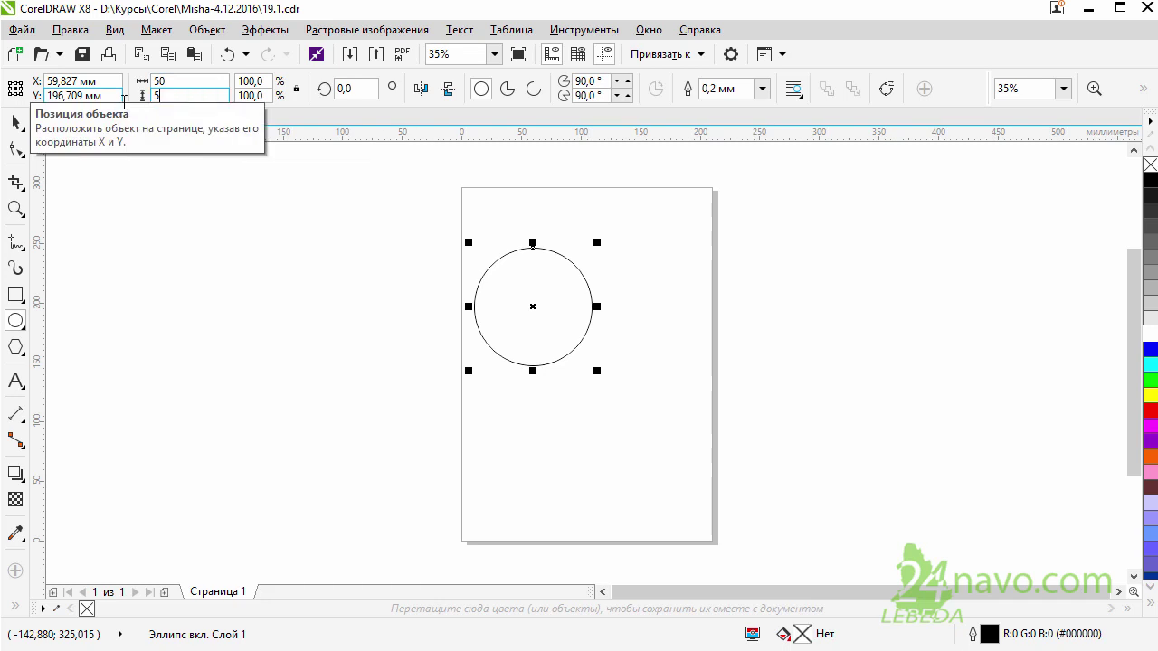
text(0)
key(Return)
key(z)
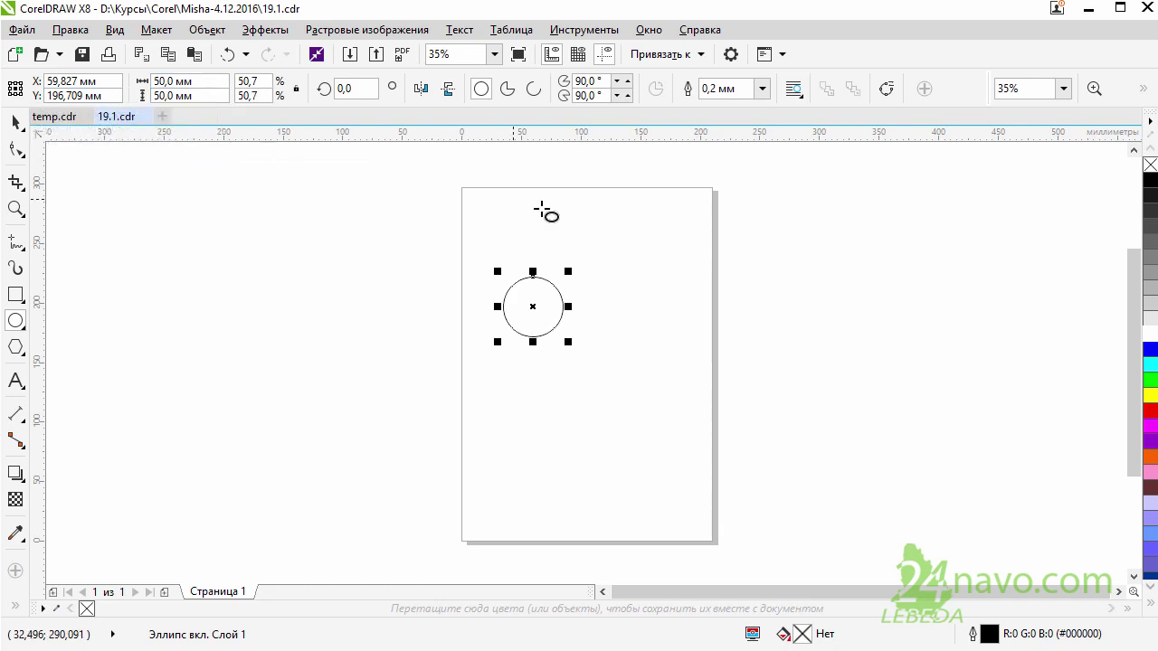
drag(561, 248, 575, 335)
Step: Drop an overlapping copy to the right, resize it to 38 mm, and centre both on the page
click(15, 121)
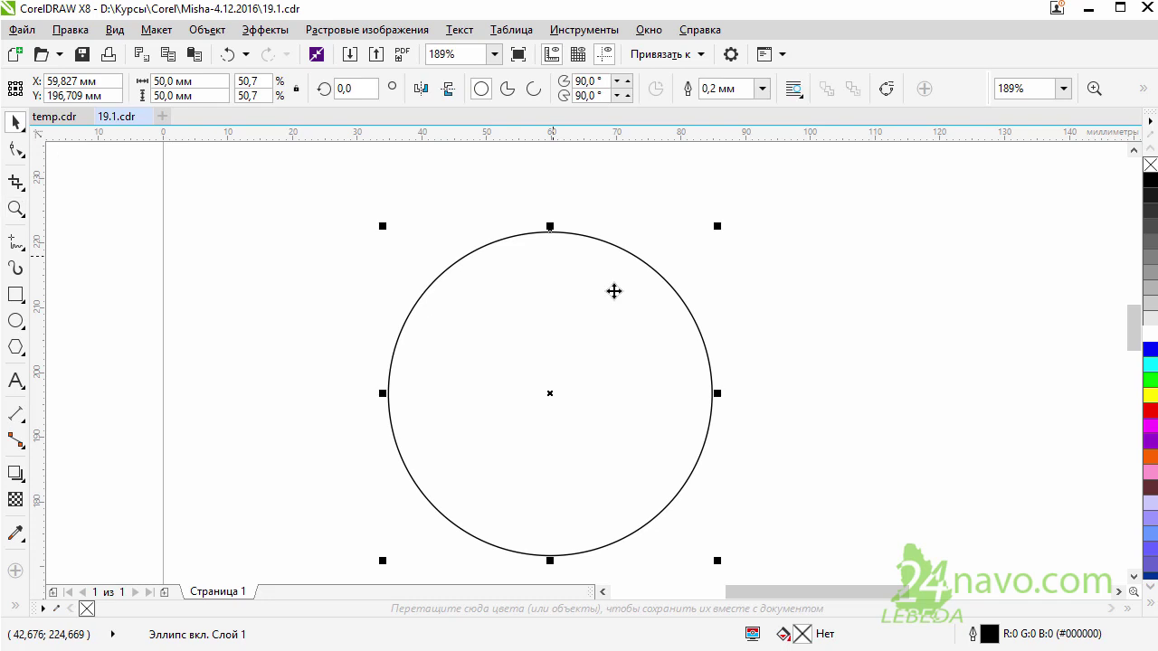
mouse_move(550, 396)
mouse_down()
mouse_move(602, 416)
mouse_move(730, 414)
mouse_up()
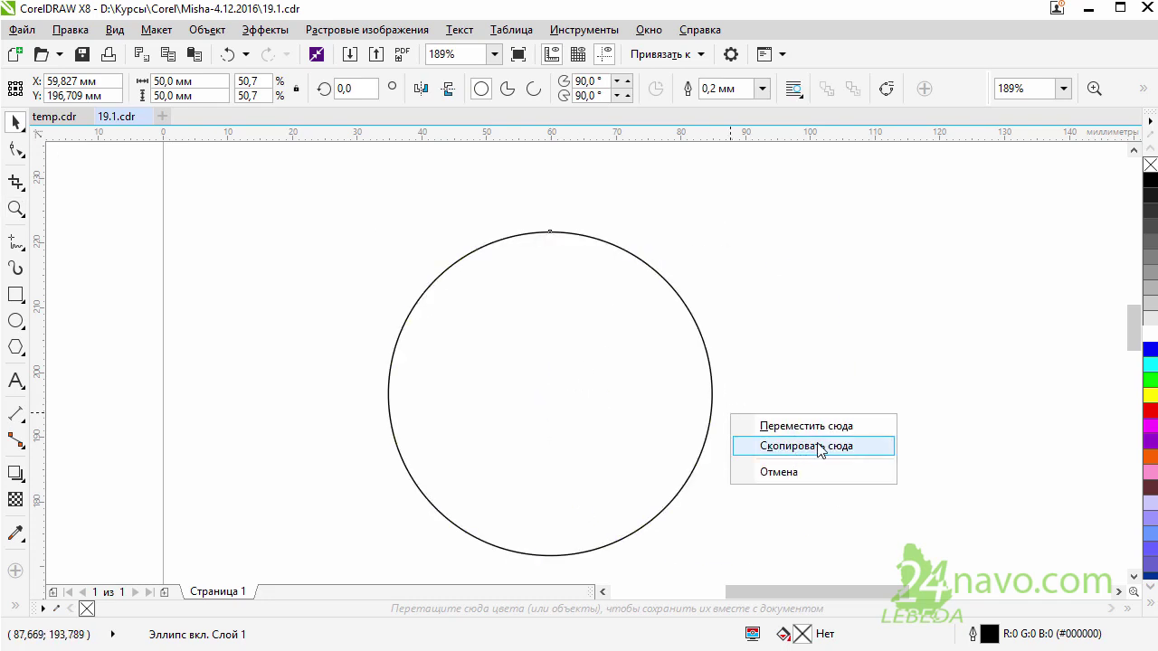
click(801, 447)
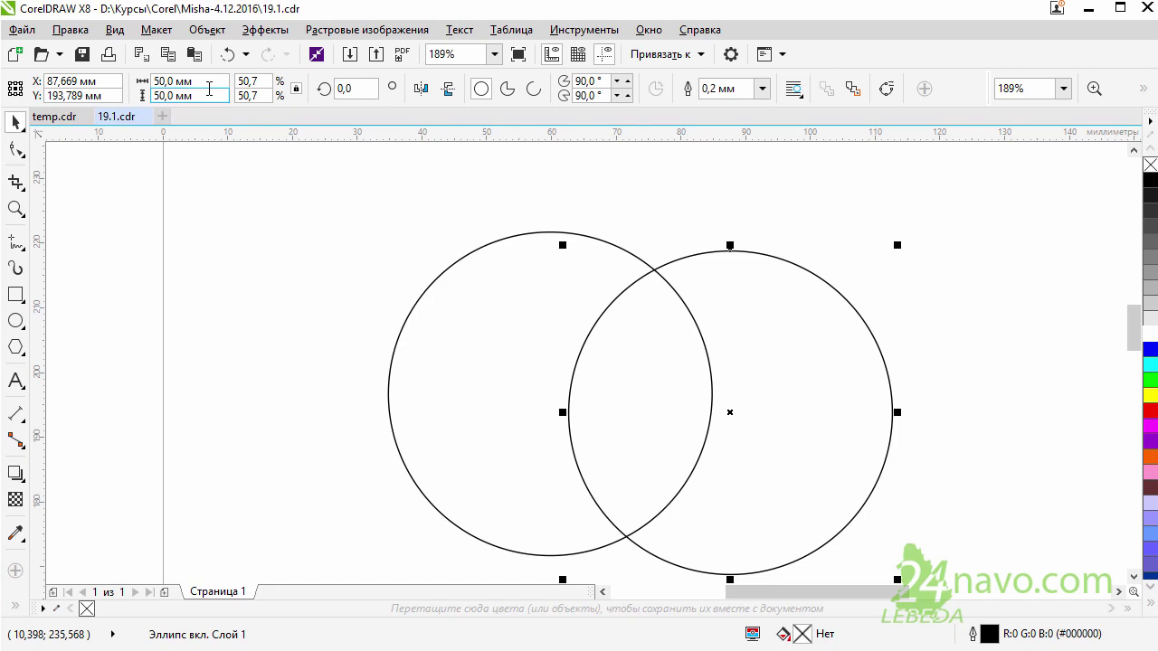
click(181, 82)
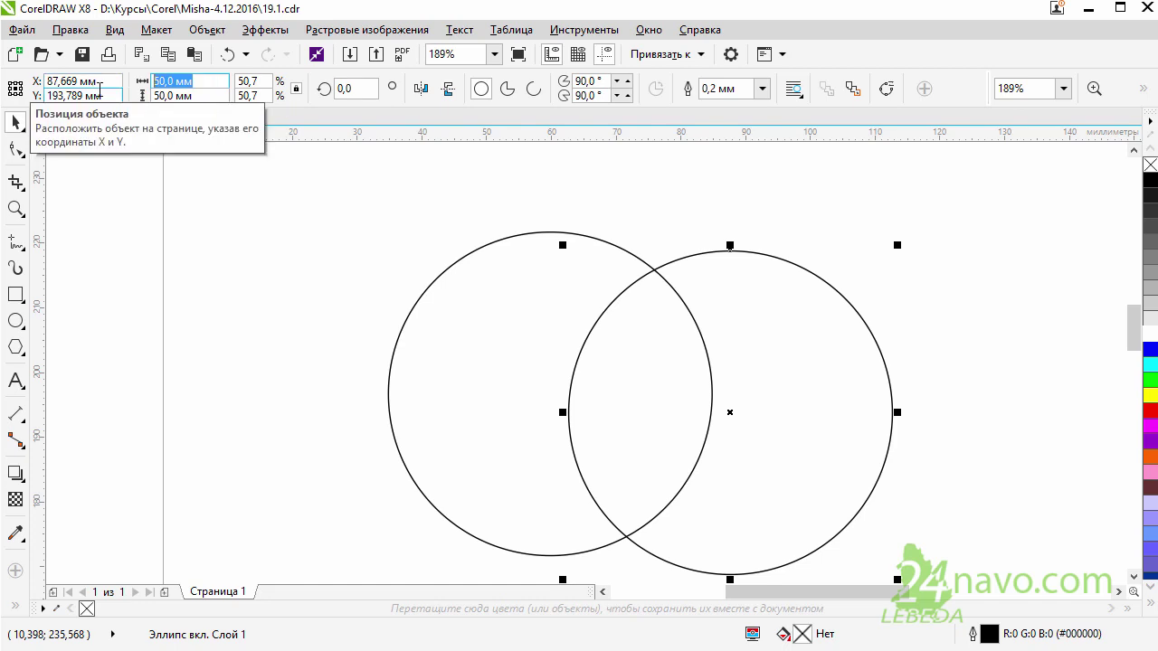
text(38)
key(Return)
drag(260, 186, 886, 563)
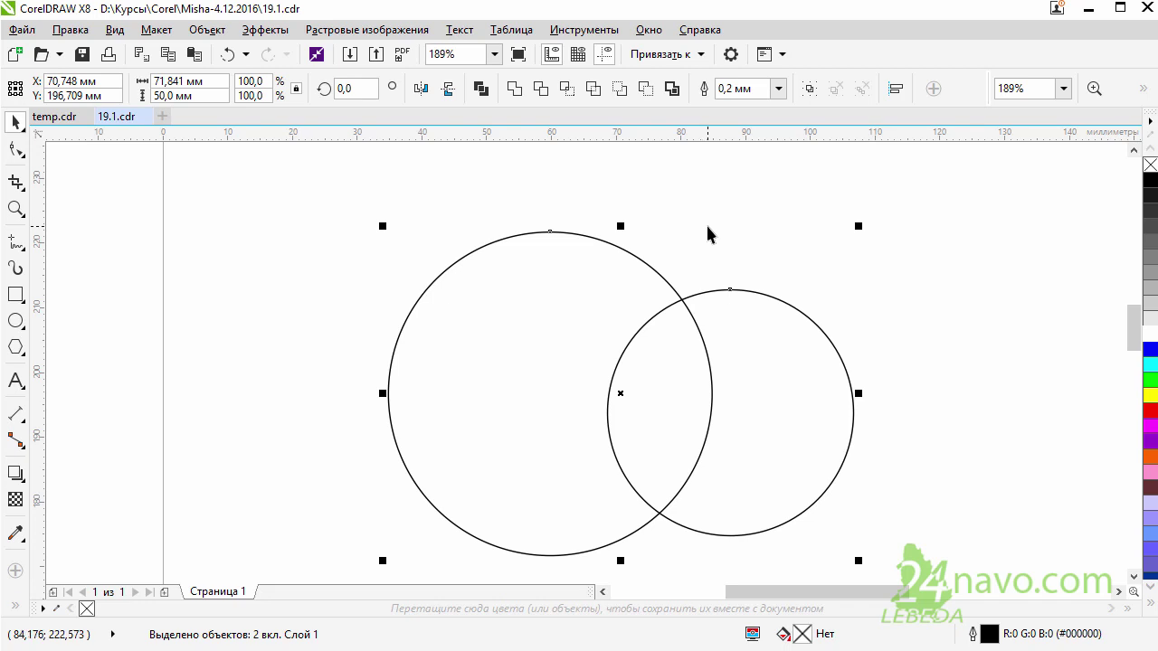
key(p)
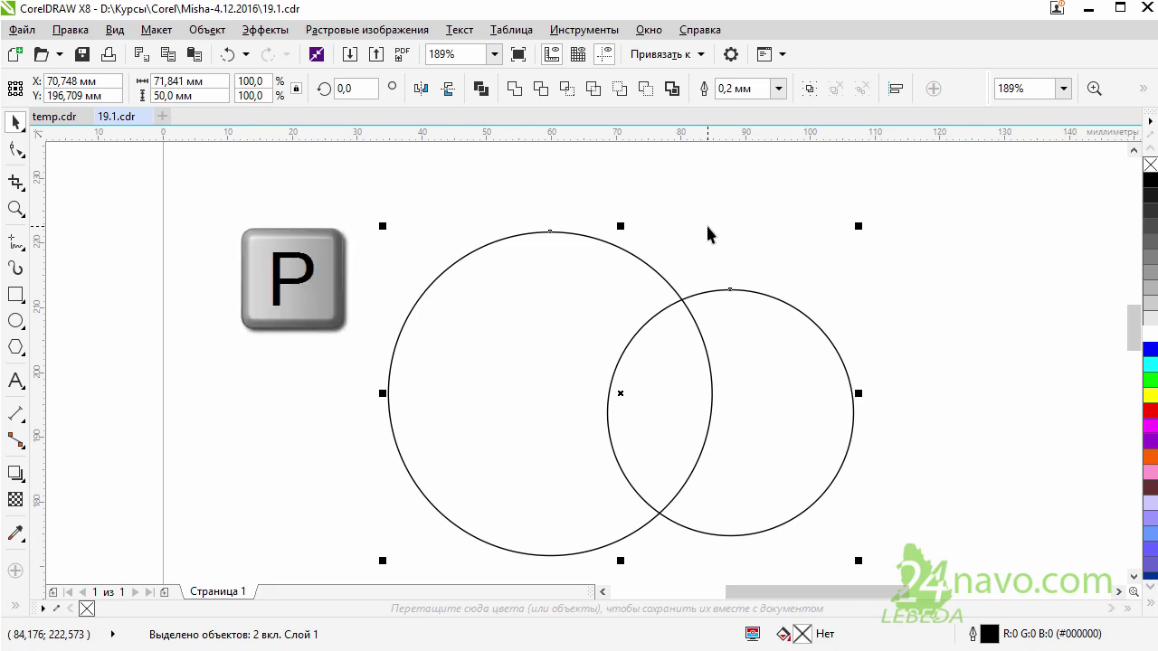
Step: Uncheck Lock Toolbars and dock the Zoom toolbar into the standard toolbar
right_click(811, 54)
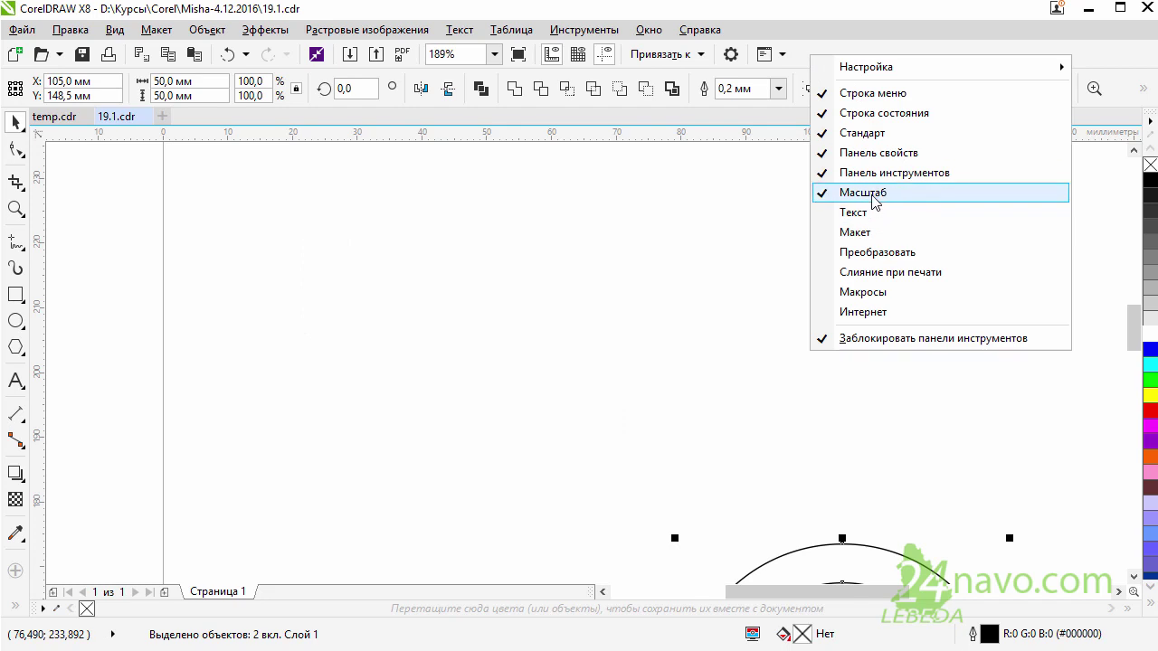
click(861, 36)
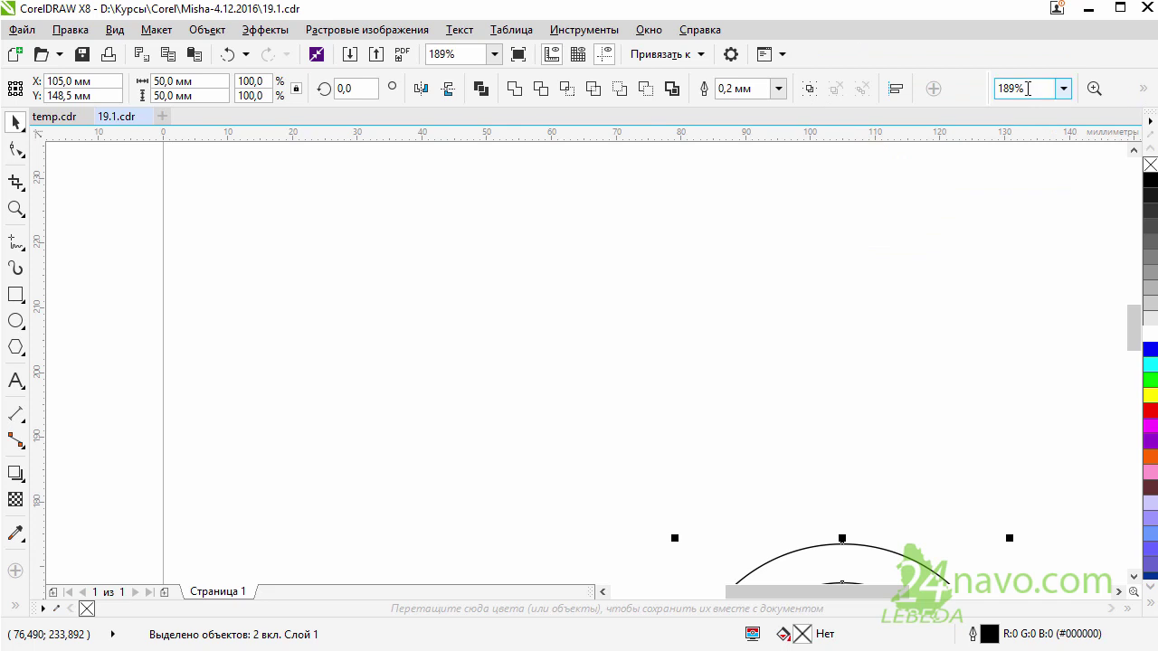
drag(959, 74, 970, 78)
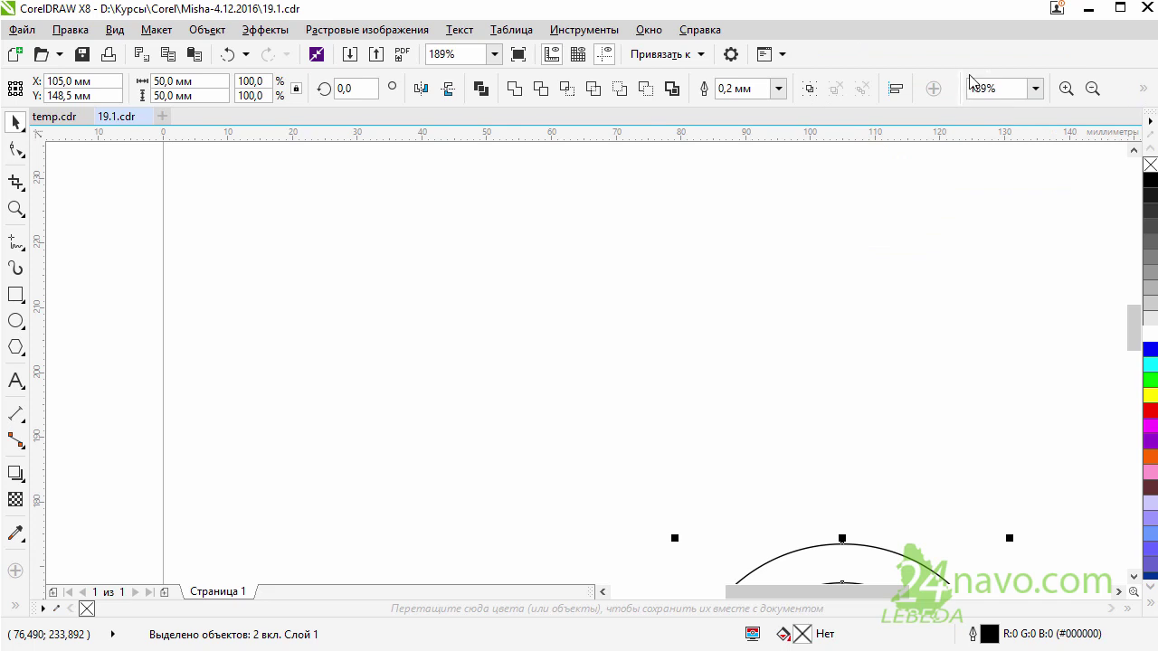
right_click(943, 62)
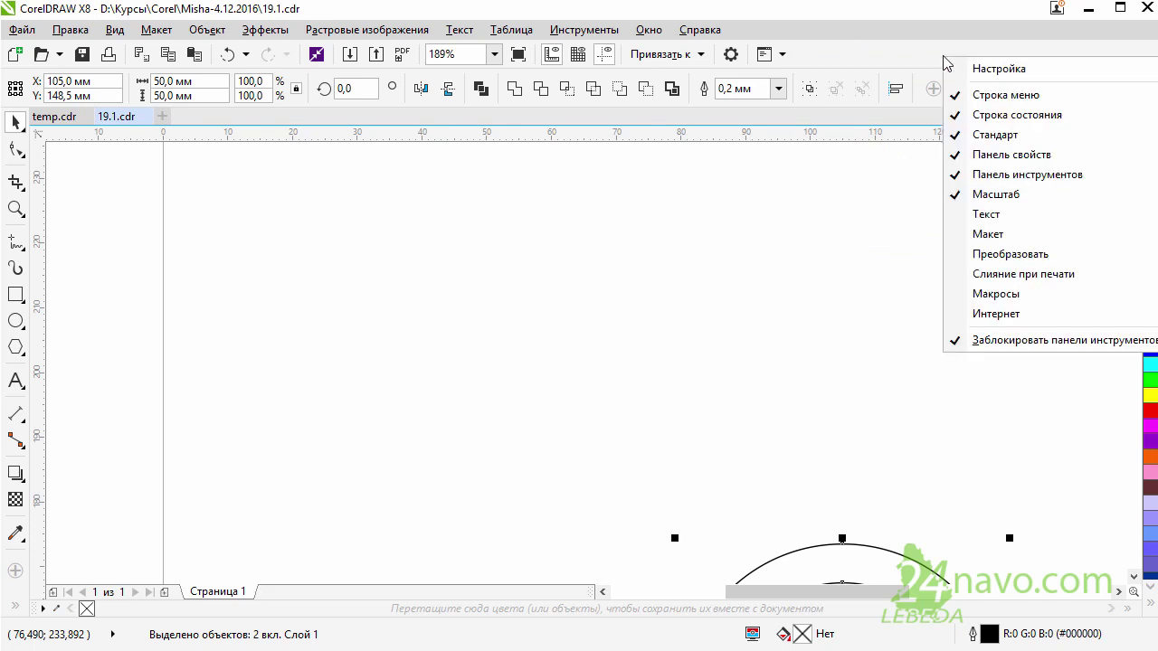
click(989, 346)
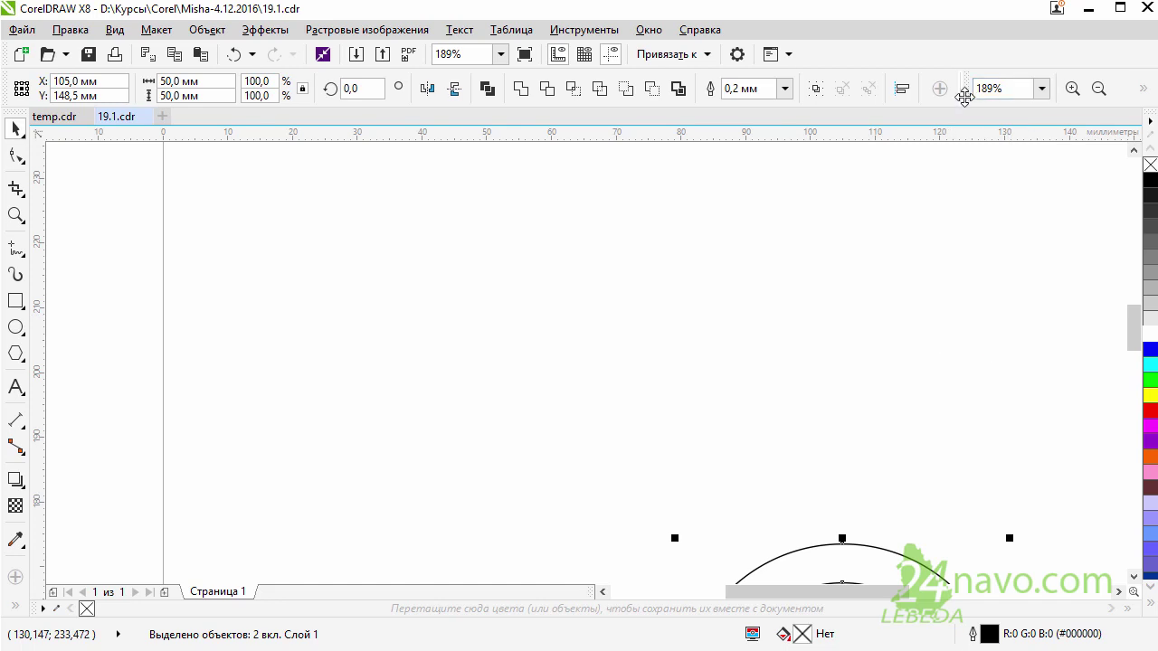
drag(904, 51, 873, 45)
Step: Fill the outer circle cyan and the inner circle green
key(shift+F2)
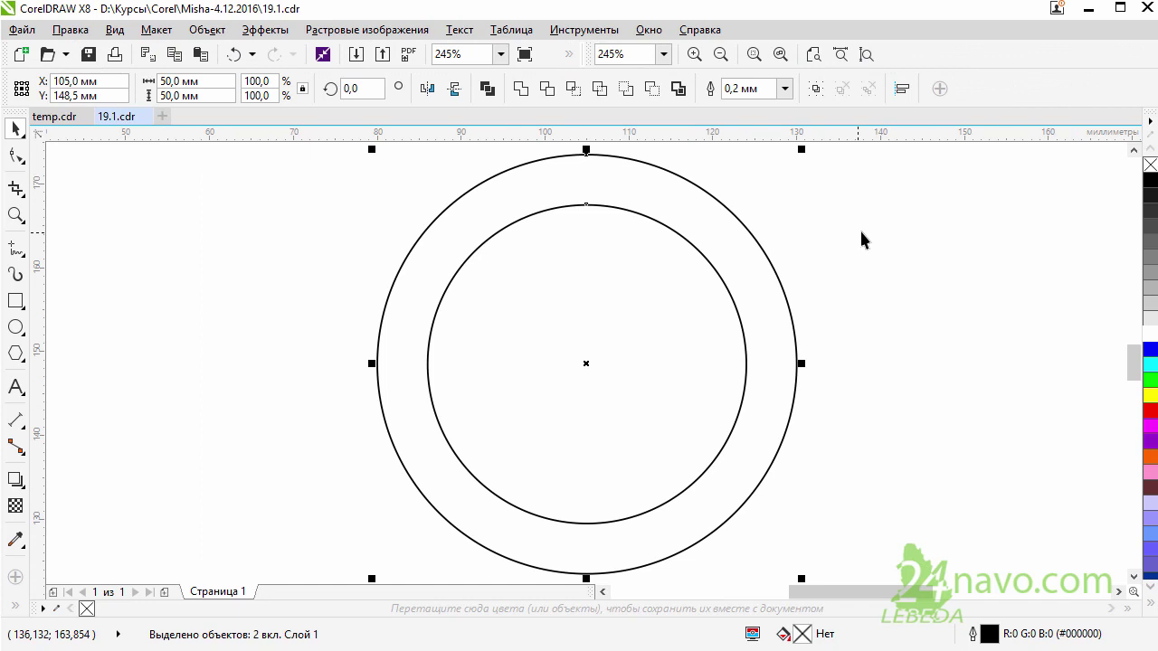
click(760, 262)
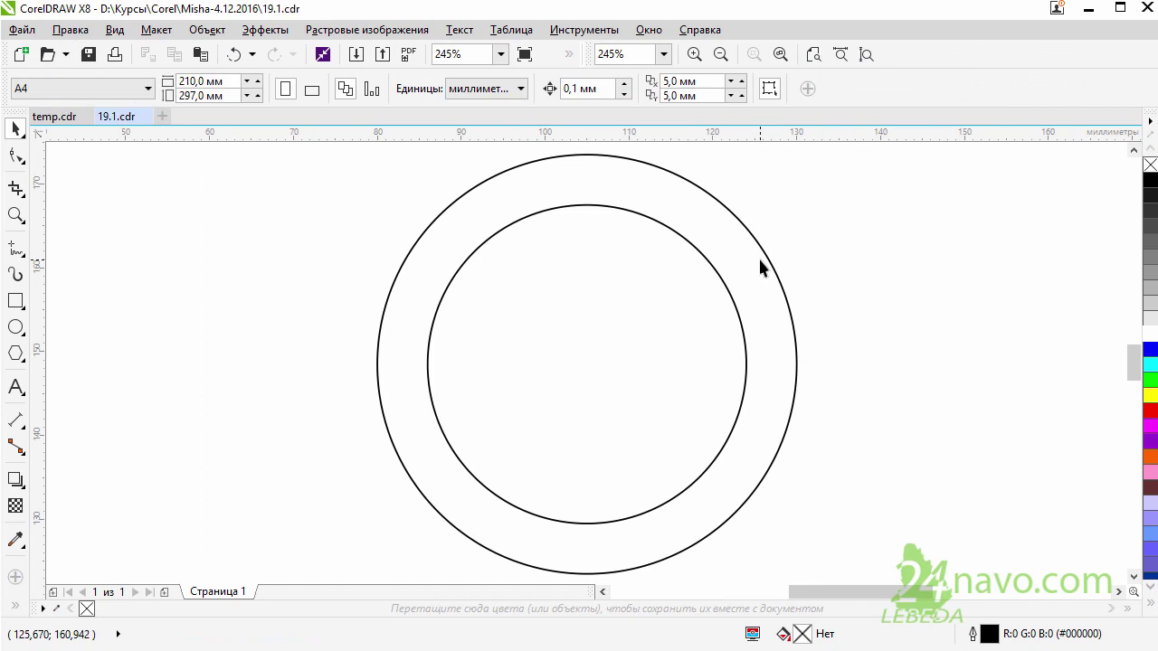
click(1149, 364)
key(Tab)
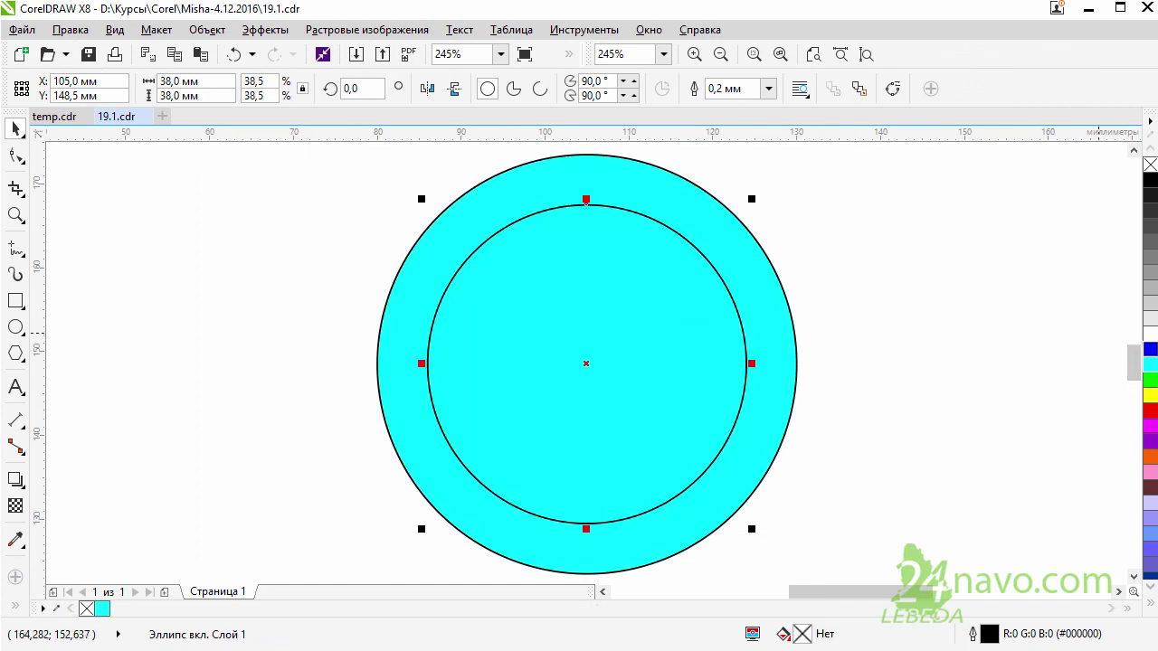
click(1149, 379)
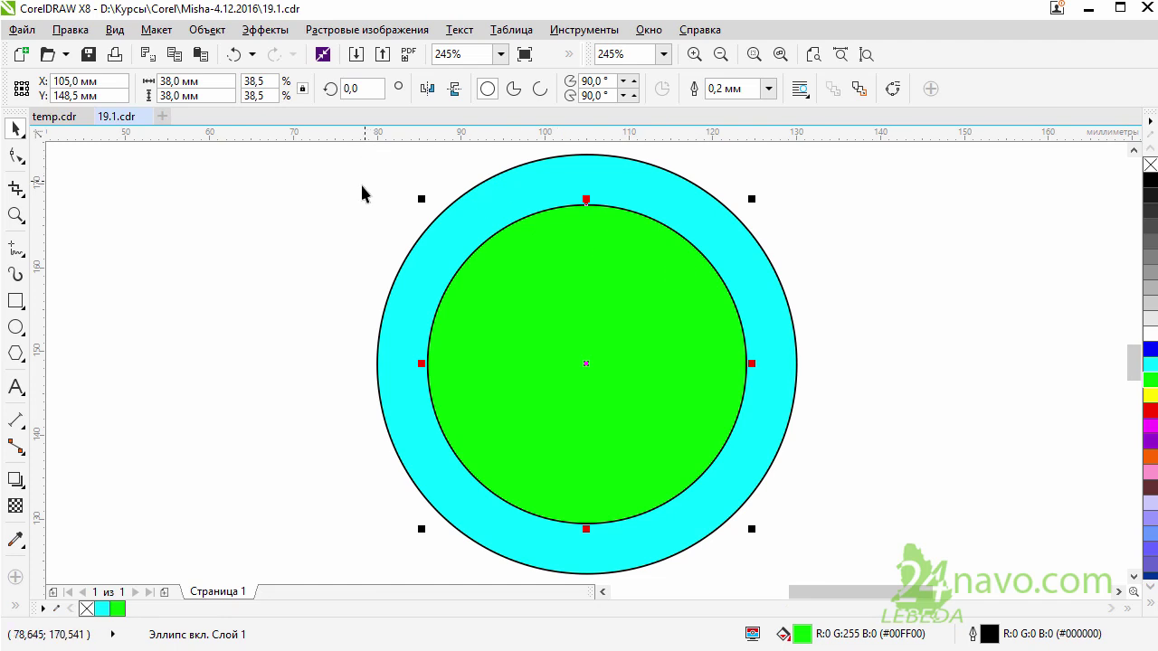
Step: Select both circles and Trim the cyan circle into a ring
mouse_move(330, 145)
mouse_down()
mouse_move(687, 319)
mouse_move(806, 565)
mouse_move(824, 563)
mouse_move(823, 538)
mouse_up()
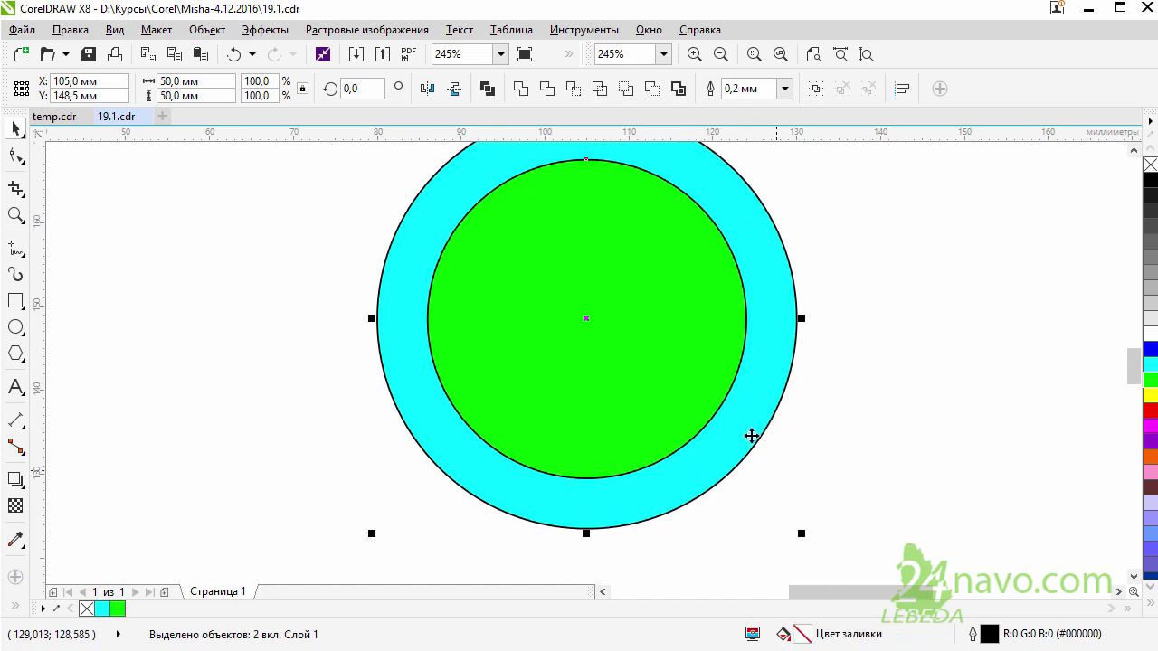
click(548, 90)
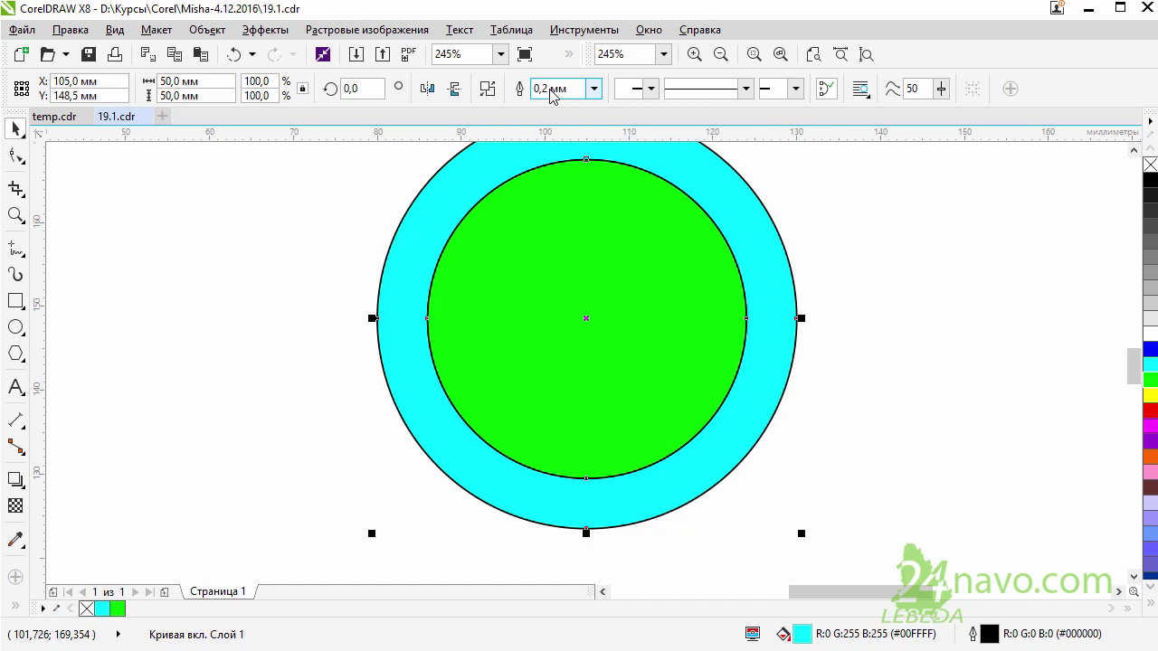
click(787, 237)
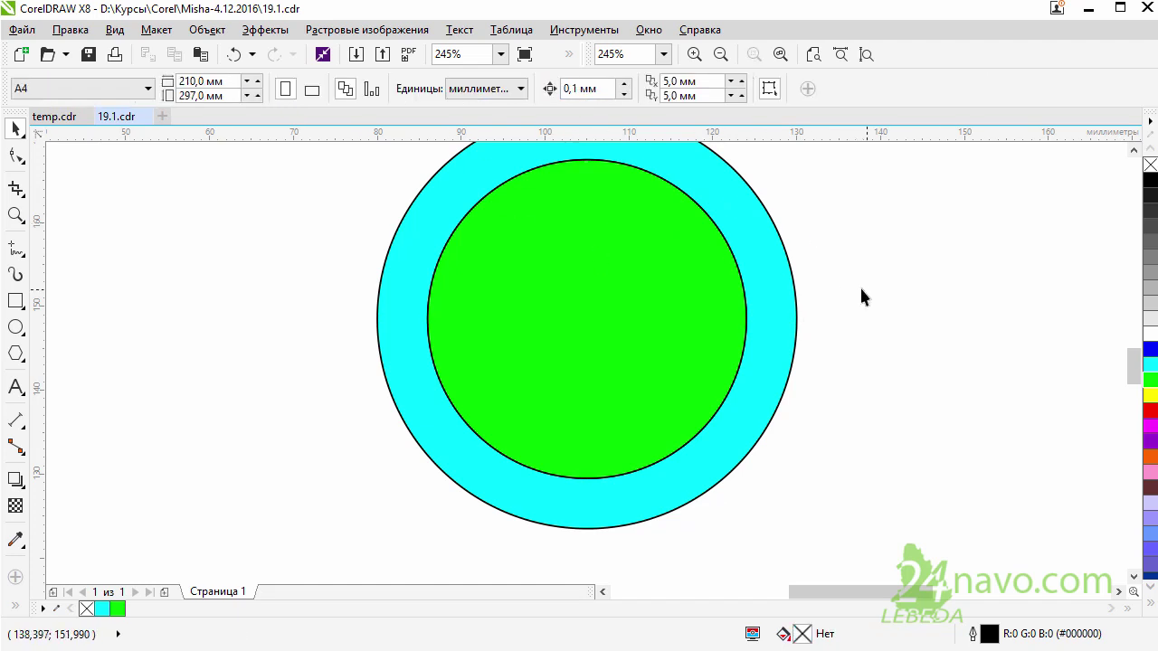
Step: Delete the green circle and move the hollow cyan ring further left
click(630, 304)
mouse_move(570, 247)
mouse_down()
mouse_move(878, 314)
mouse_move(277, 283)
mouse_up()
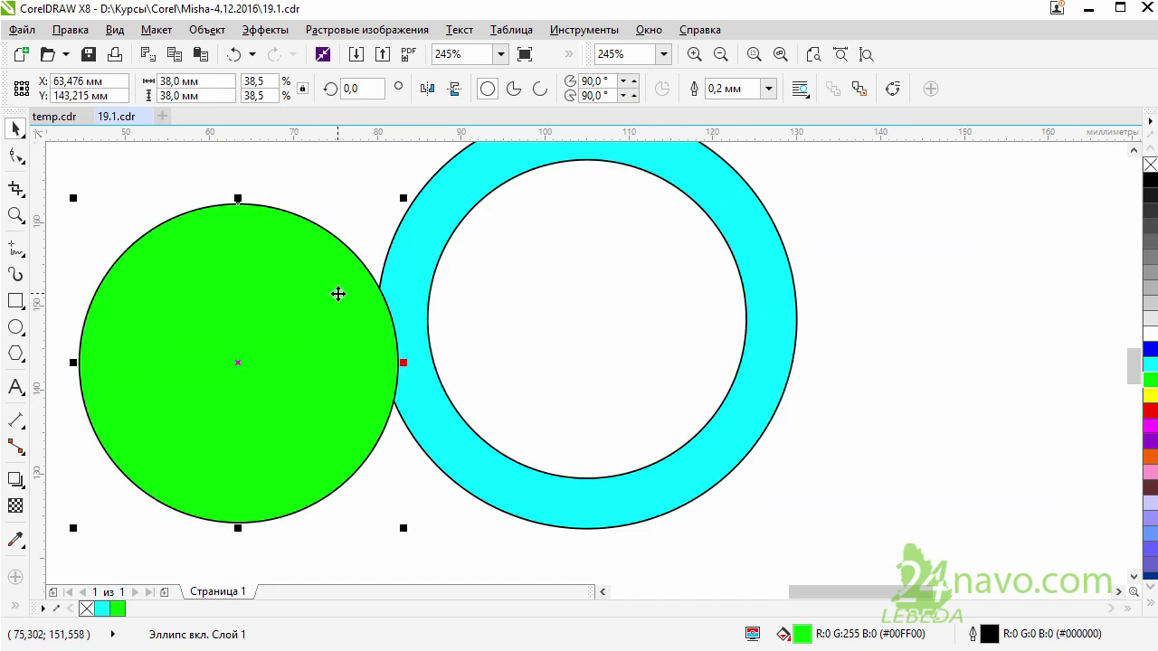
key(Delete)
drag(752, 245, 584, 286)
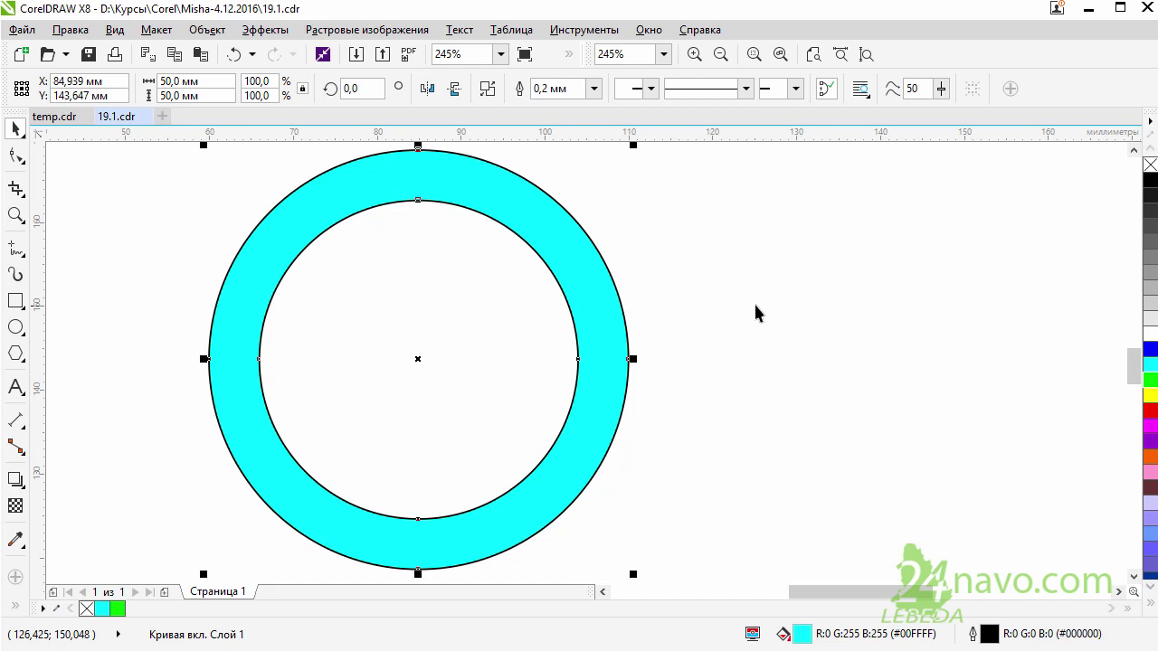
Step: Place a copy of the ring to the right, overlapping the first ring
scroll(721, 314, down, 2)
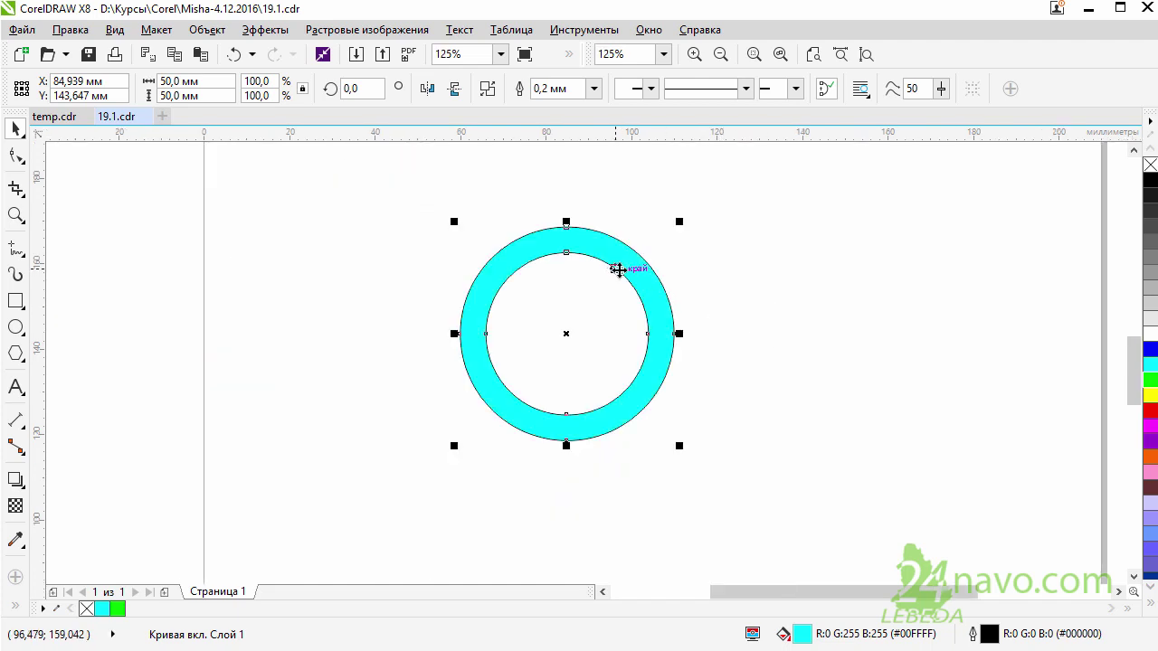
drag(614, 258, 882, 265)
click(937, 299)
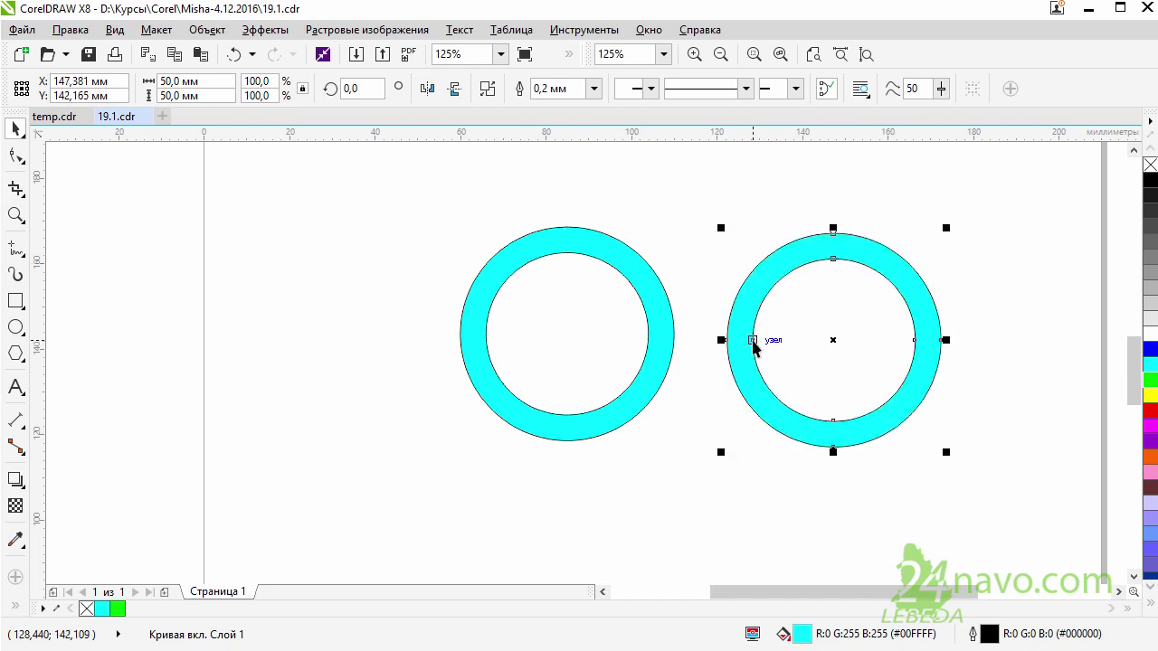
drag(753, 342, 648, 337)
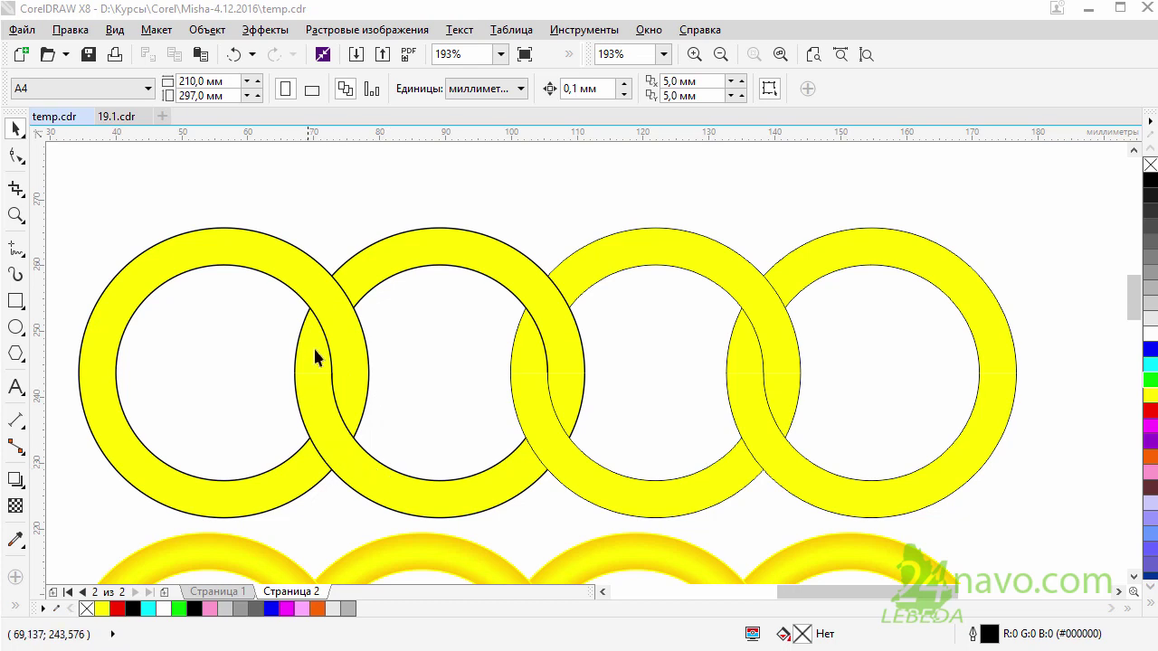
Step: Fill both rings with yellow
click(116, 116)
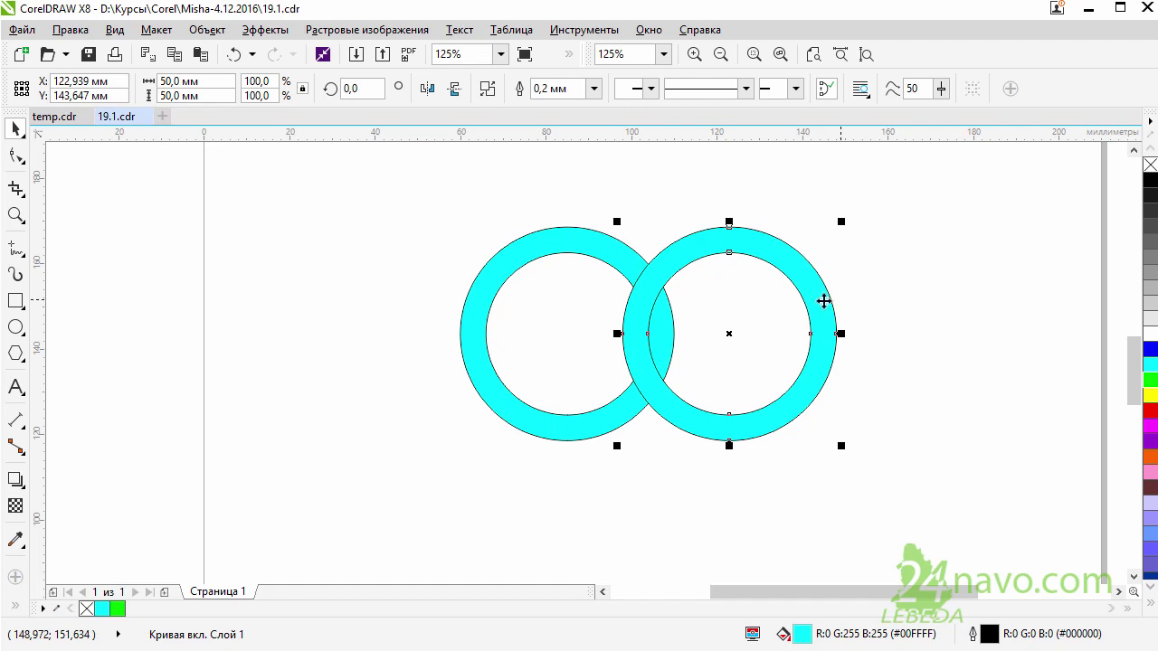
drag(935, 183, 529, 455)
key(ctrl+v)
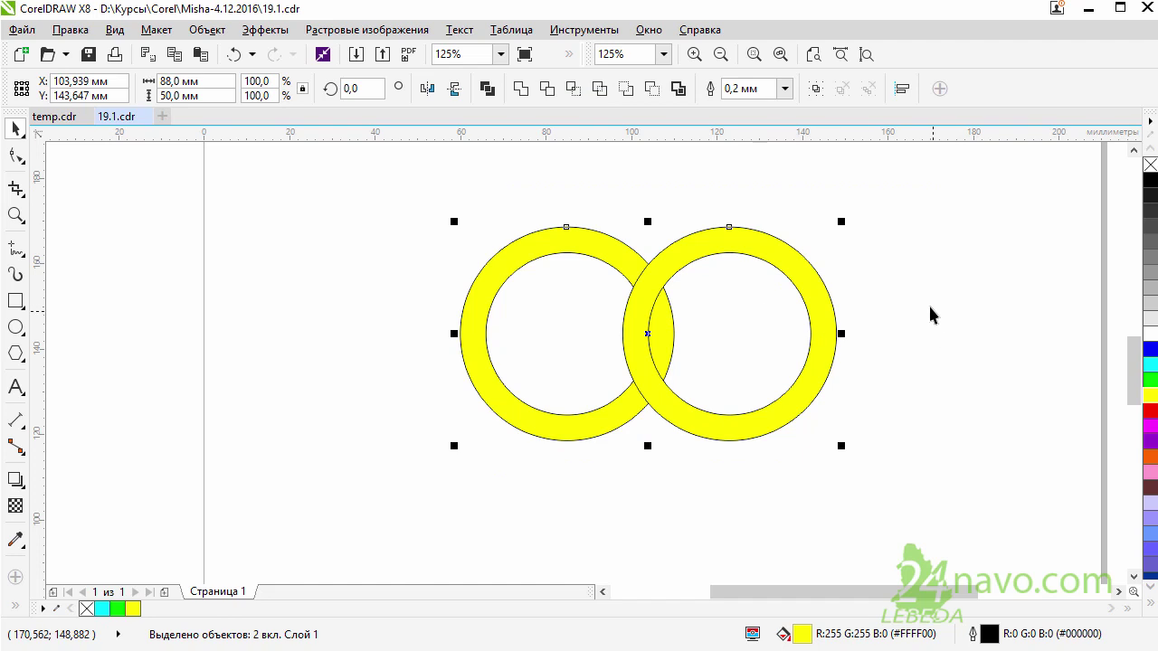
click(898, 266)
click(789, 267)
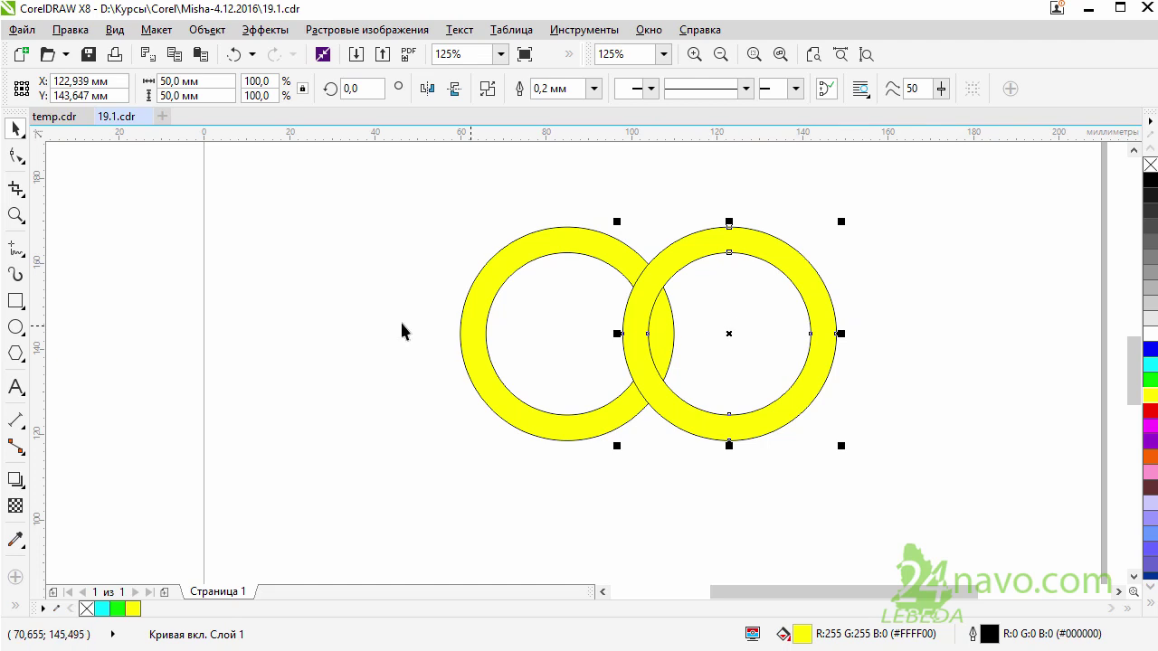
Step: Draw a rectangle, fill it blue, and position it below the right ring
click(15, 306)
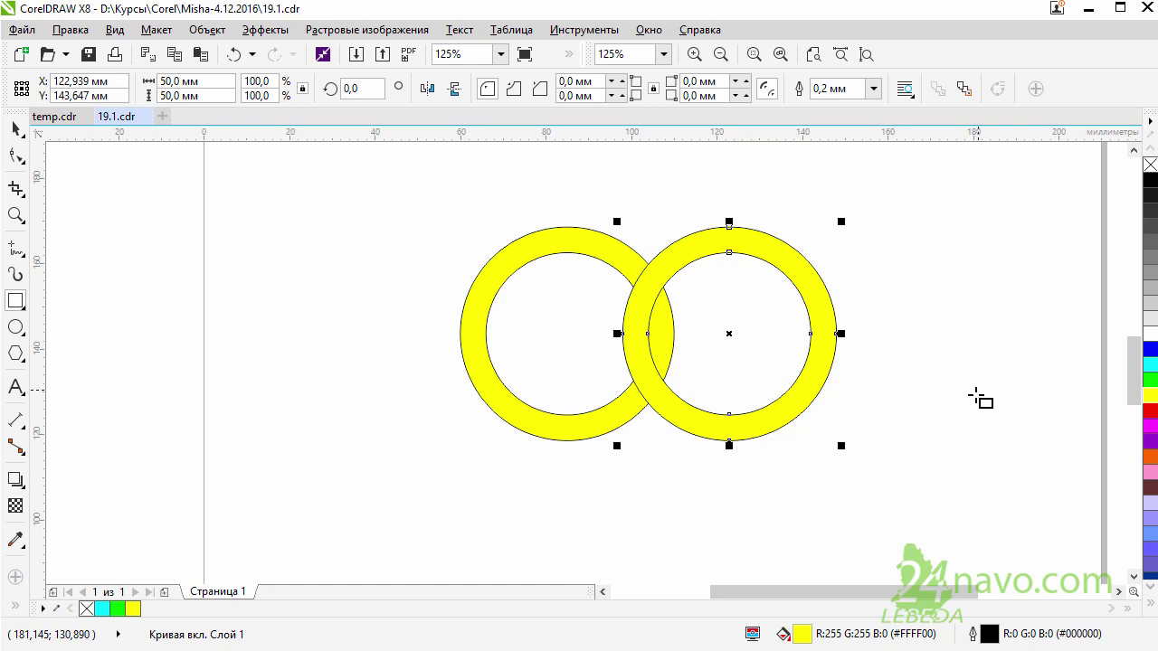
drag(977, 391, 613, 539)
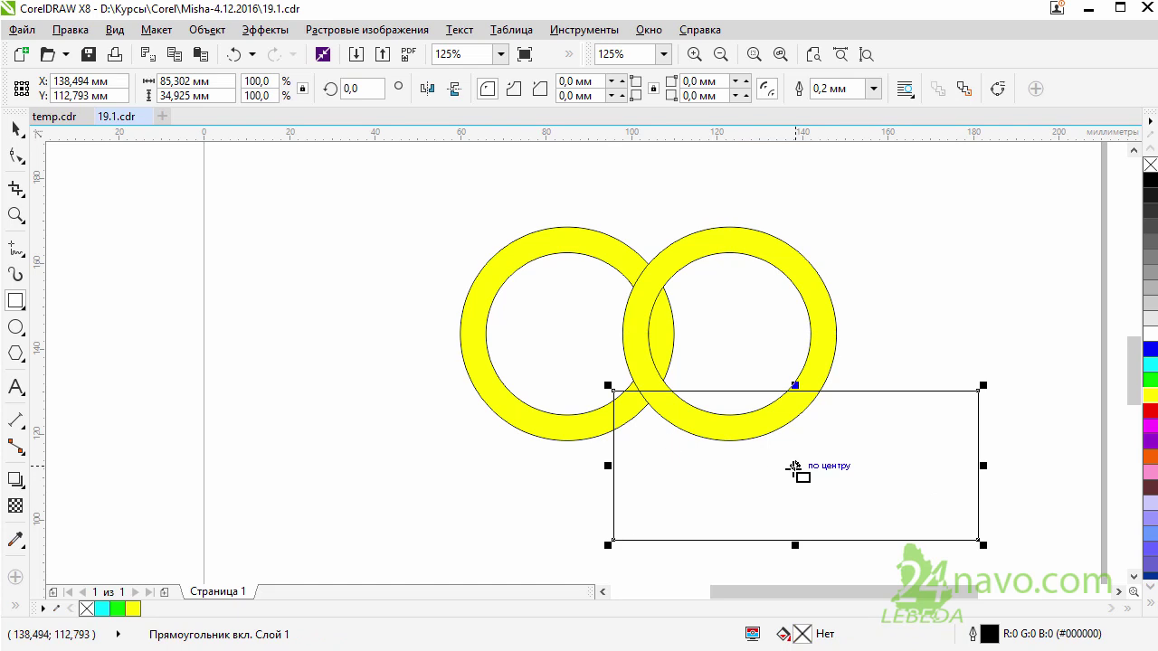
drag(794, 467, 763, 408)
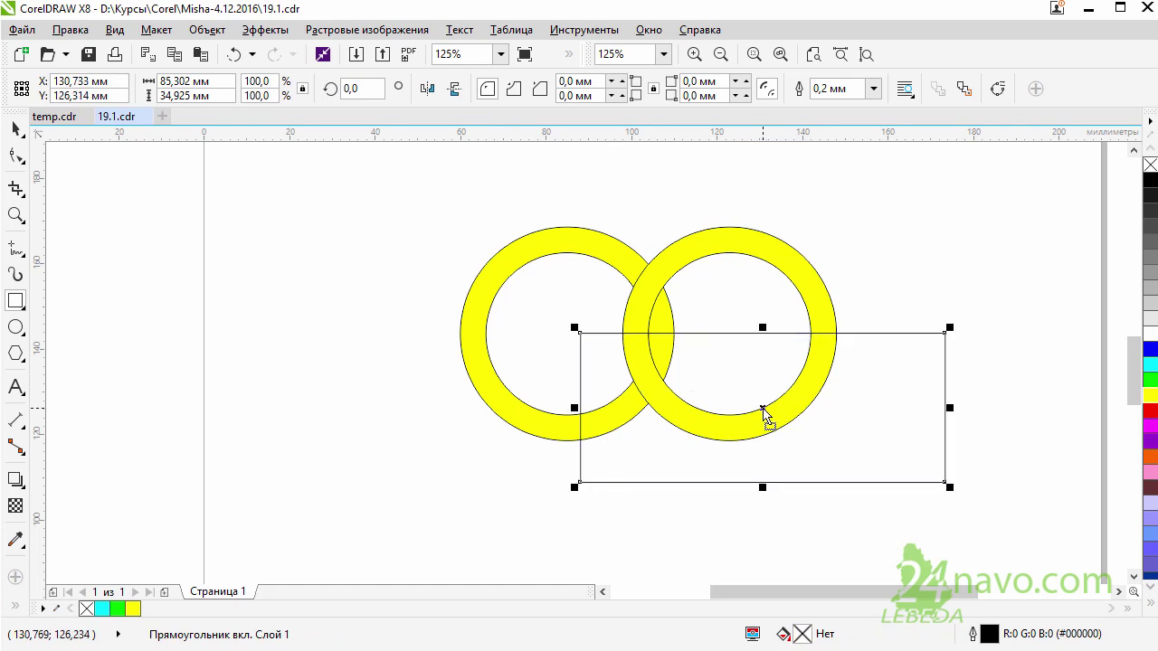
click(1150, 350)
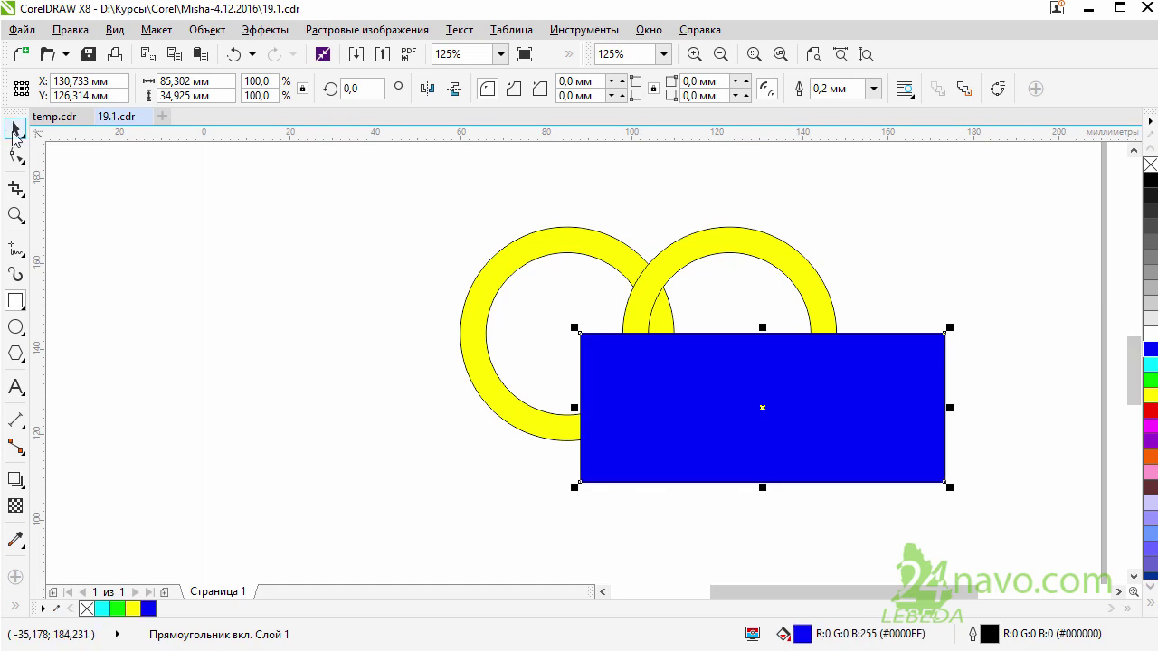
click(15, 130)
drag(707, 360, 740, 444)
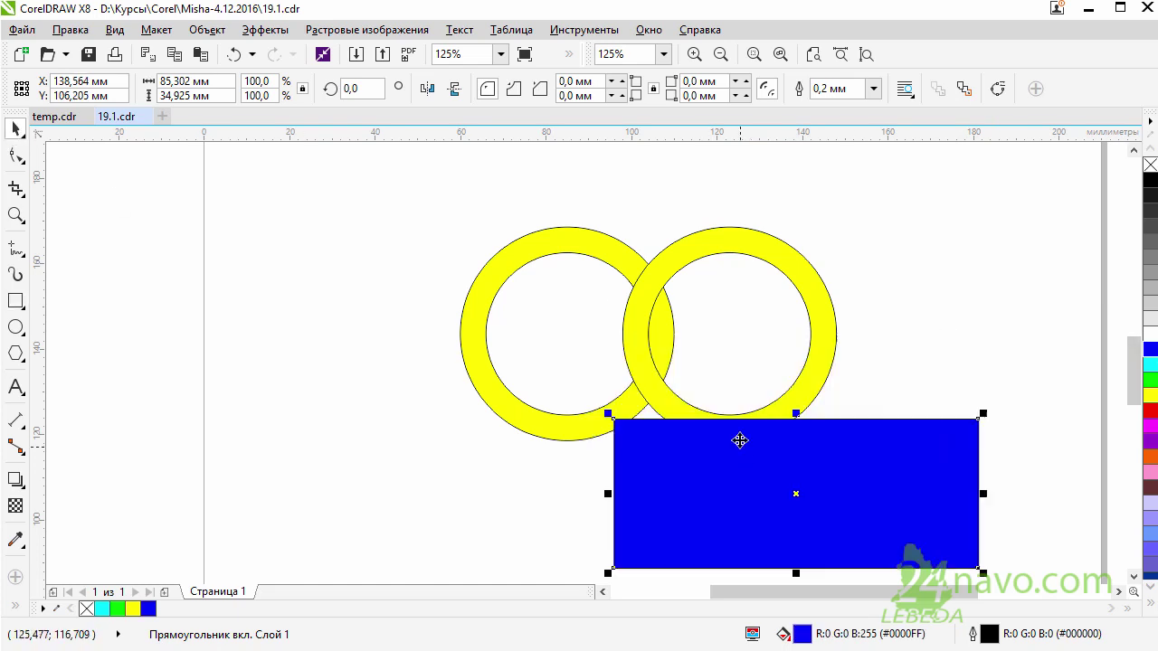
click(643, 322)
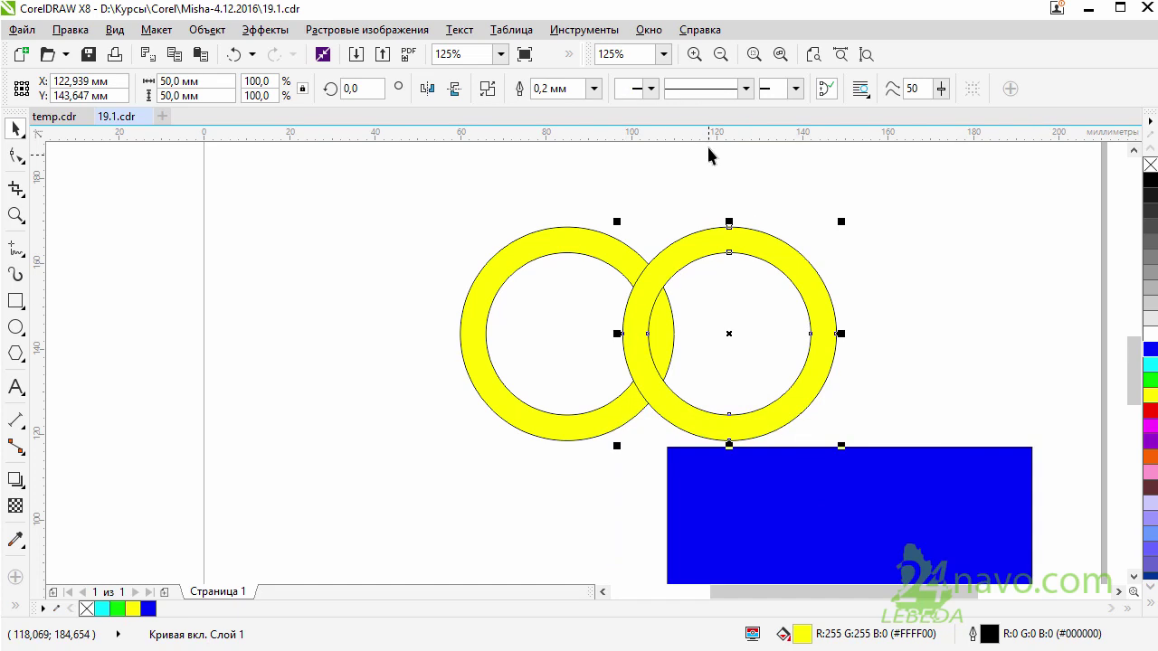
Step: Drag a horizontal guideline through the centres of the yellow rings
drag(725, 137, 659, 337)
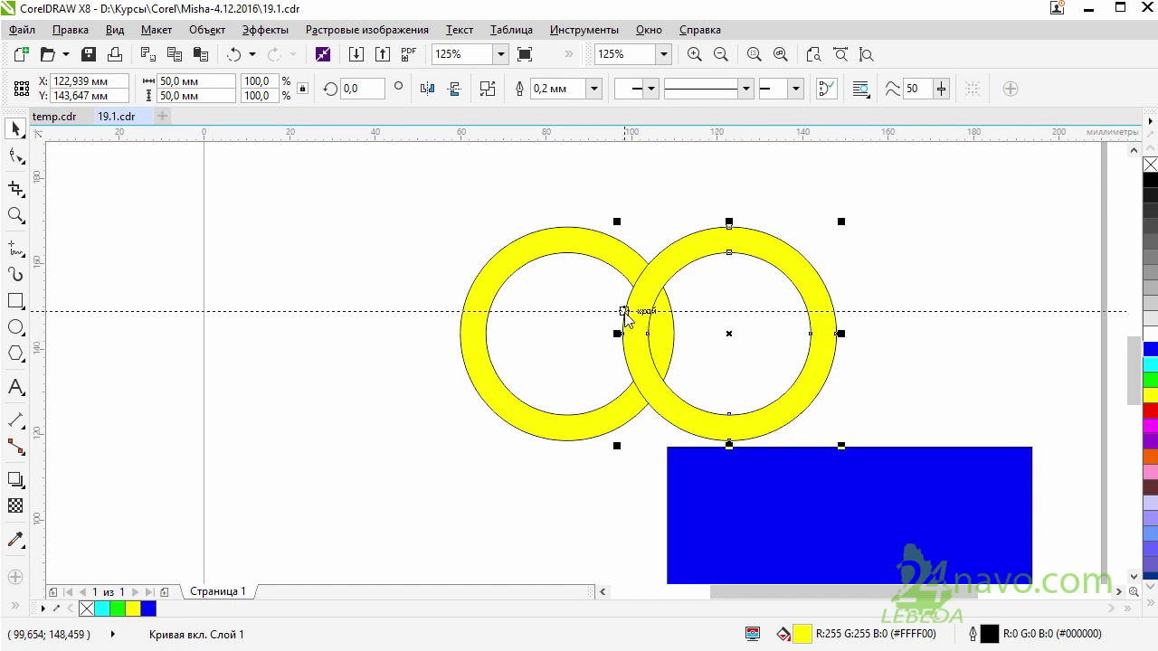
drag(659, 337, 653, 339)
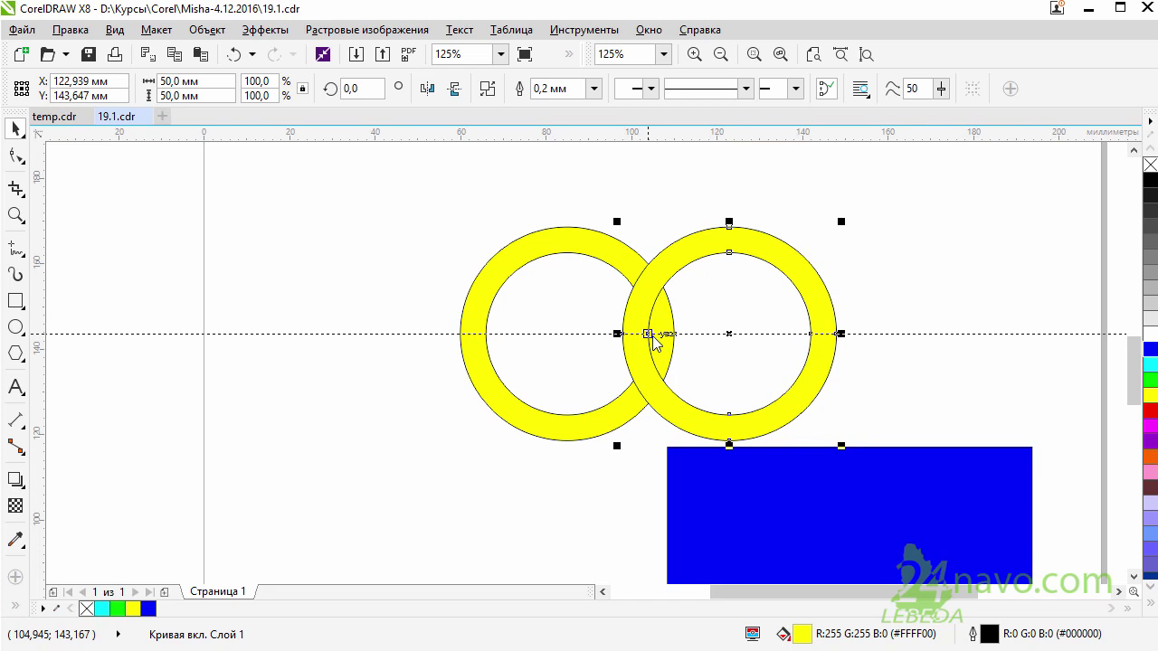
drag(652, 335, 652, 335)
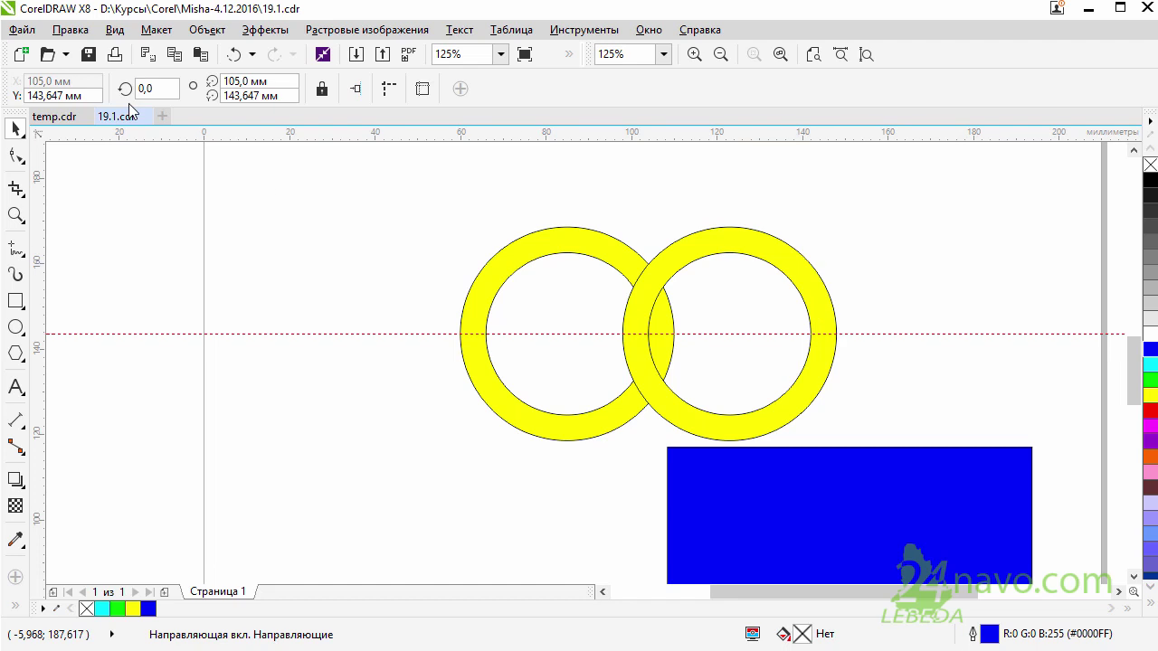
Step: Enable View > Snap To > Guidelines and select the blue rectangle
click(118, 30)
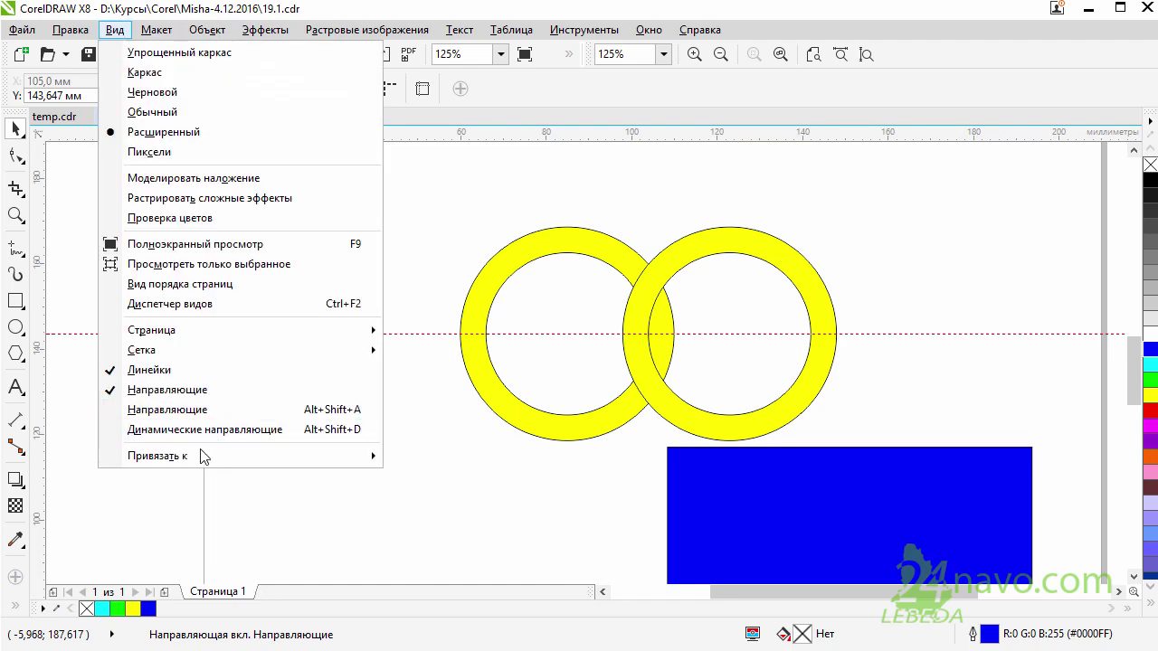
mouse_move(158, 456)
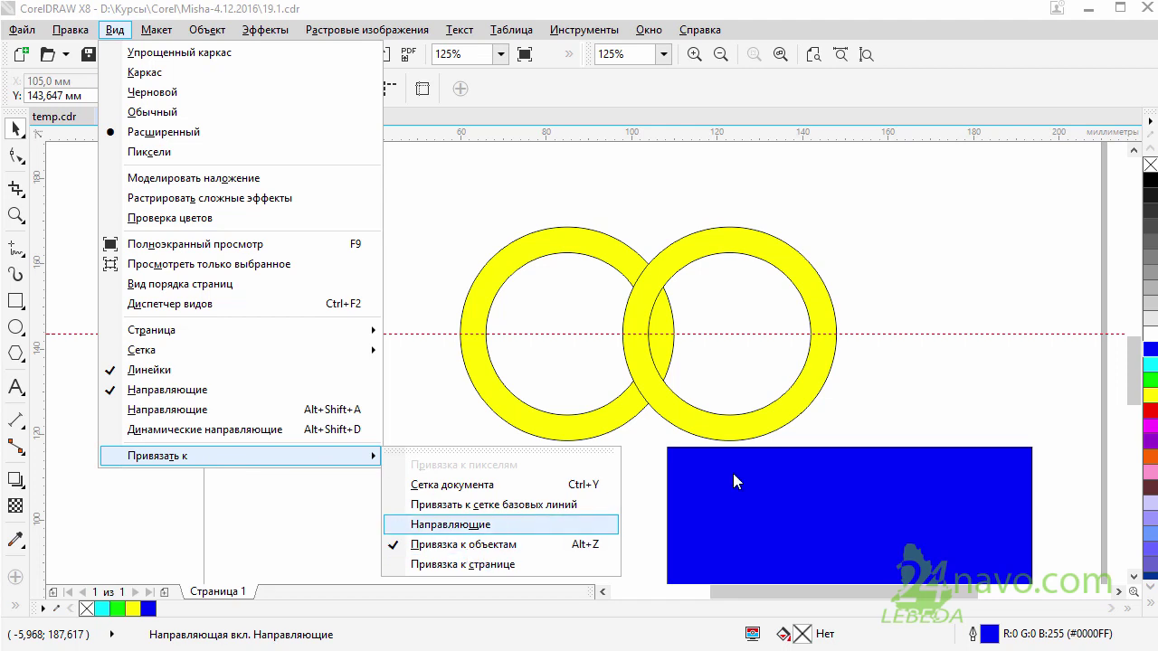
click(920, 383)
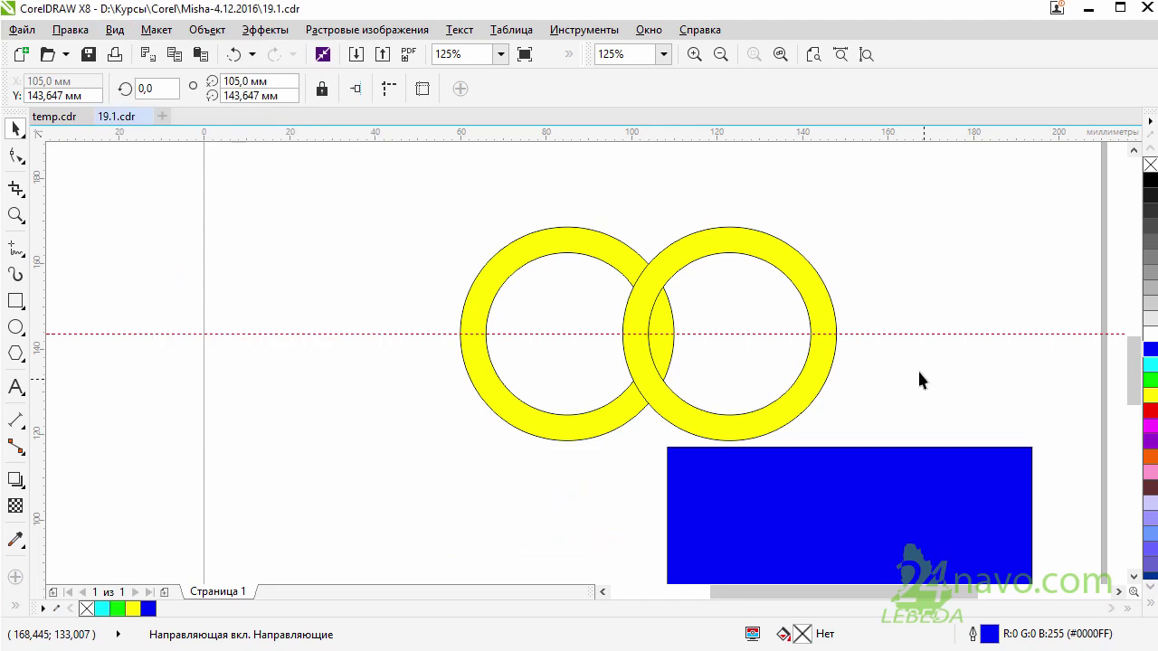
click(850, 481)
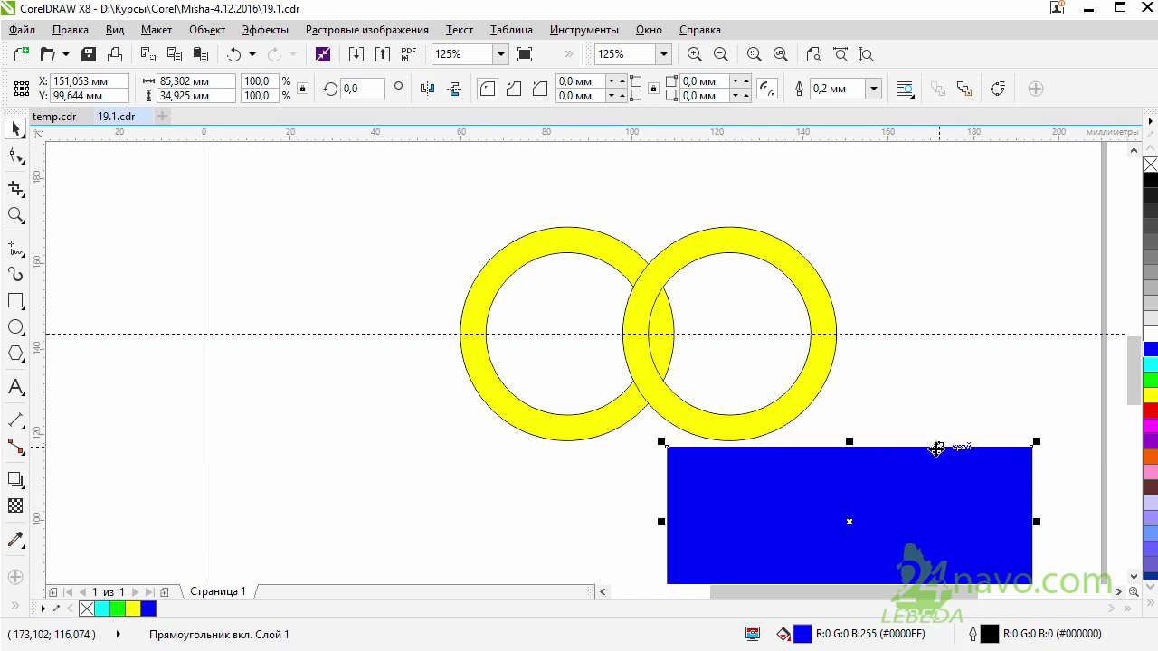
Step: Snap the blue rectangle's top edge to the guideline and select it with the right ring
drag(943, 448, 850, 337)
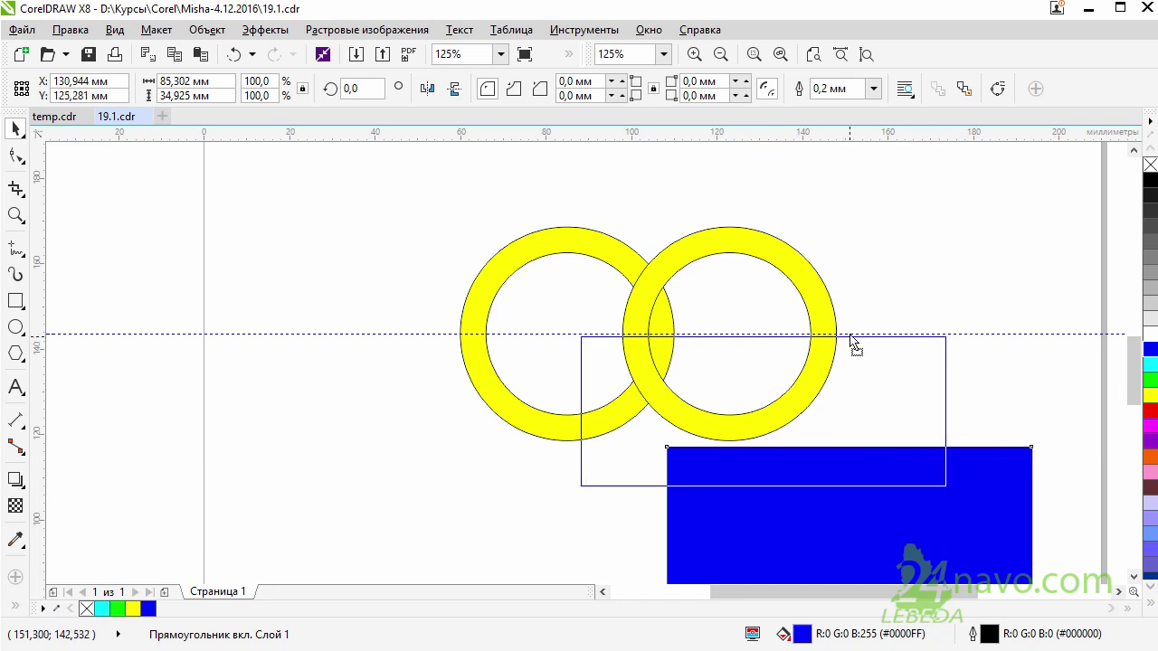
drag(850, 336, 842, 336)
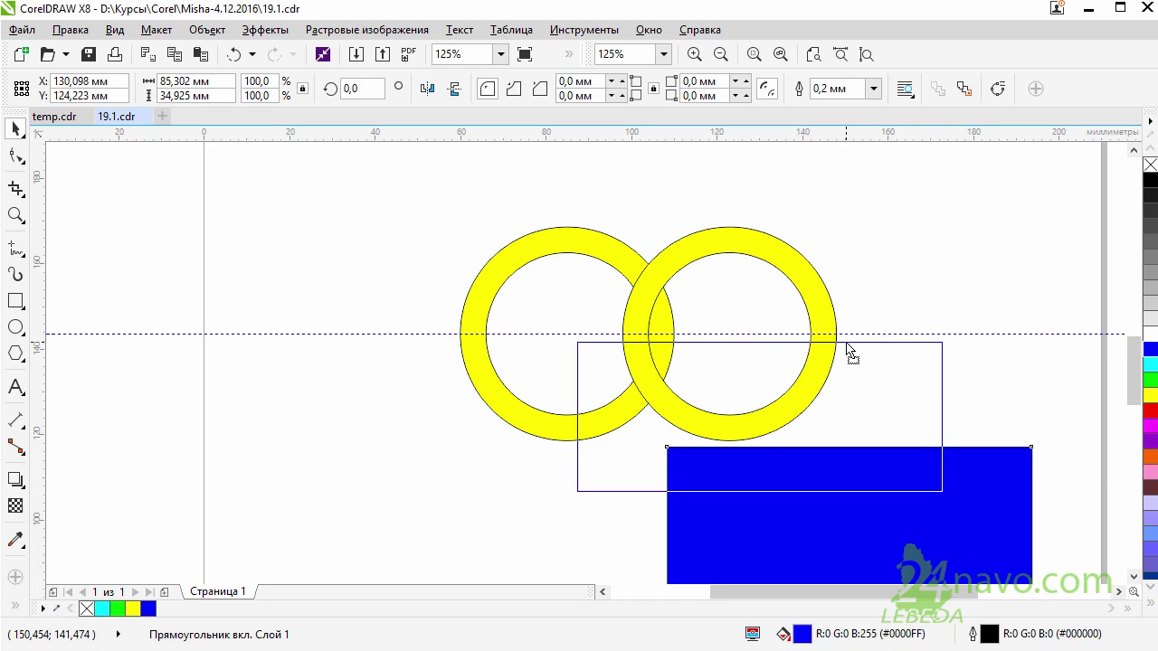
drag(843, 336, 839, 335)
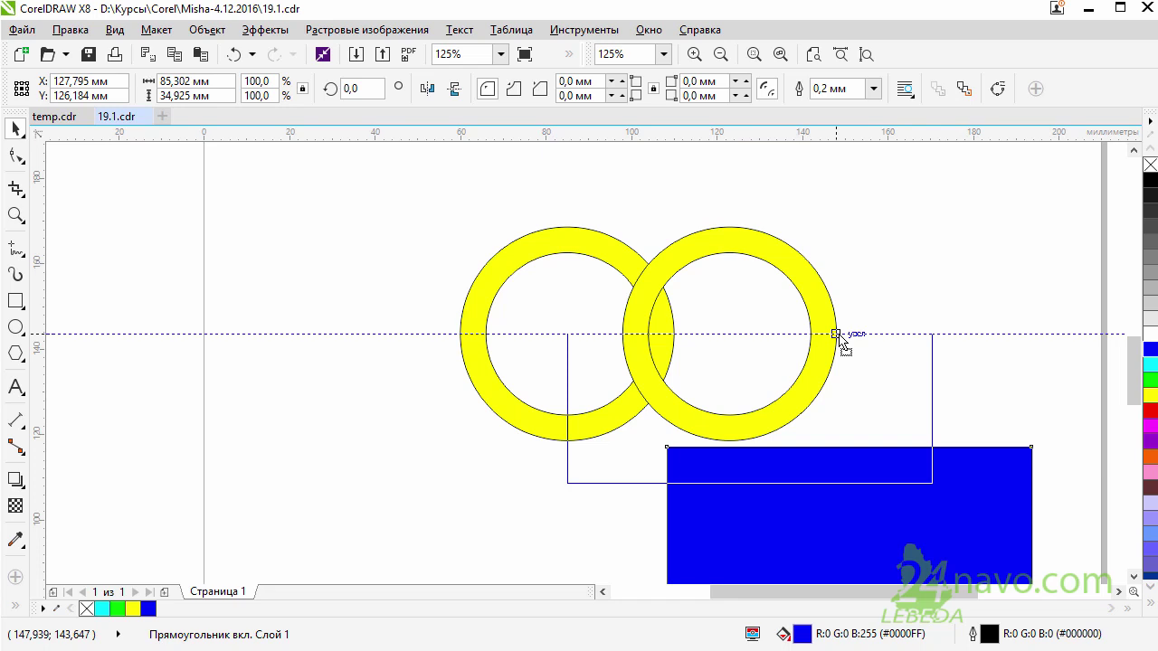
drag(839, 336, 840, 337)
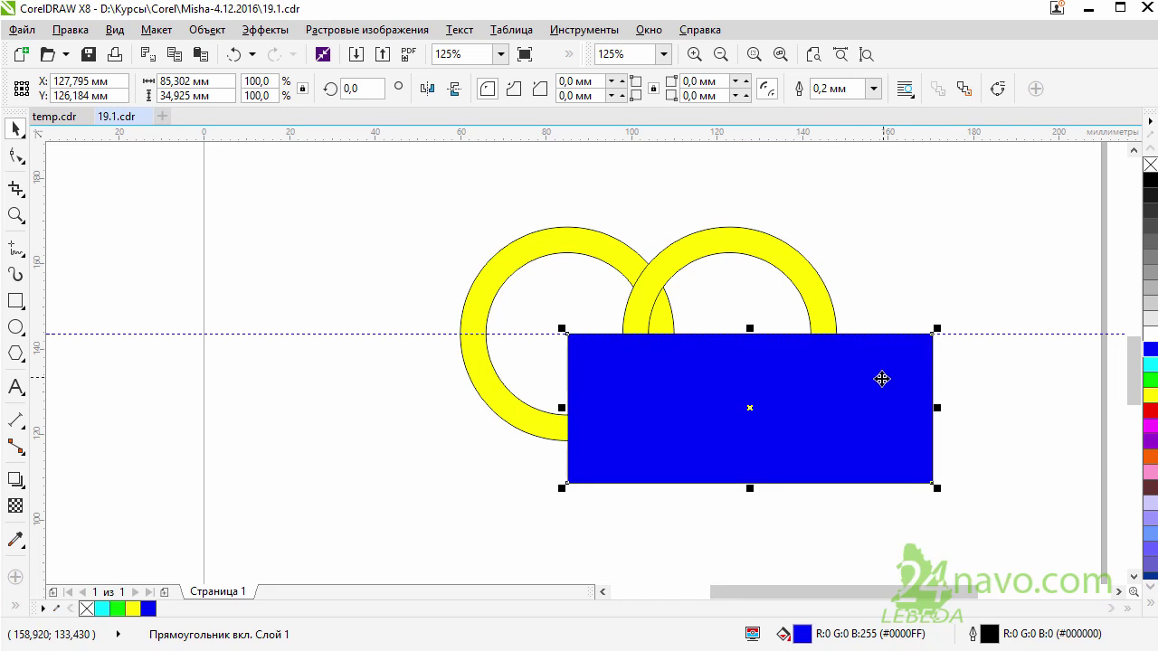
click(766, 247)
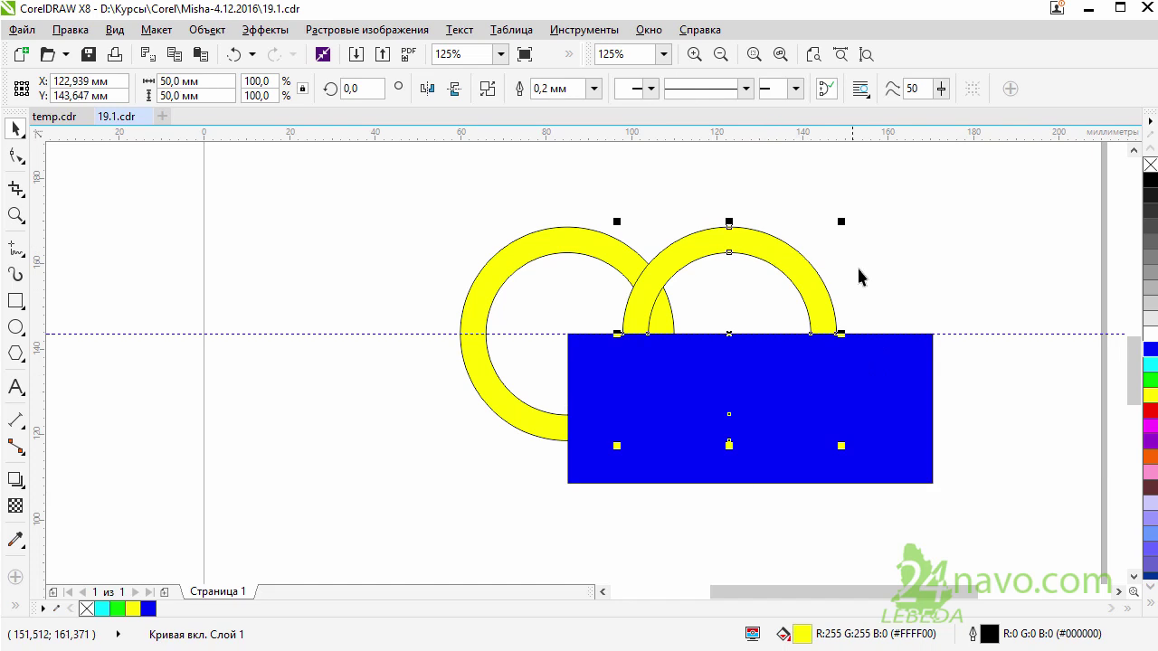
shift+click(902, 378)
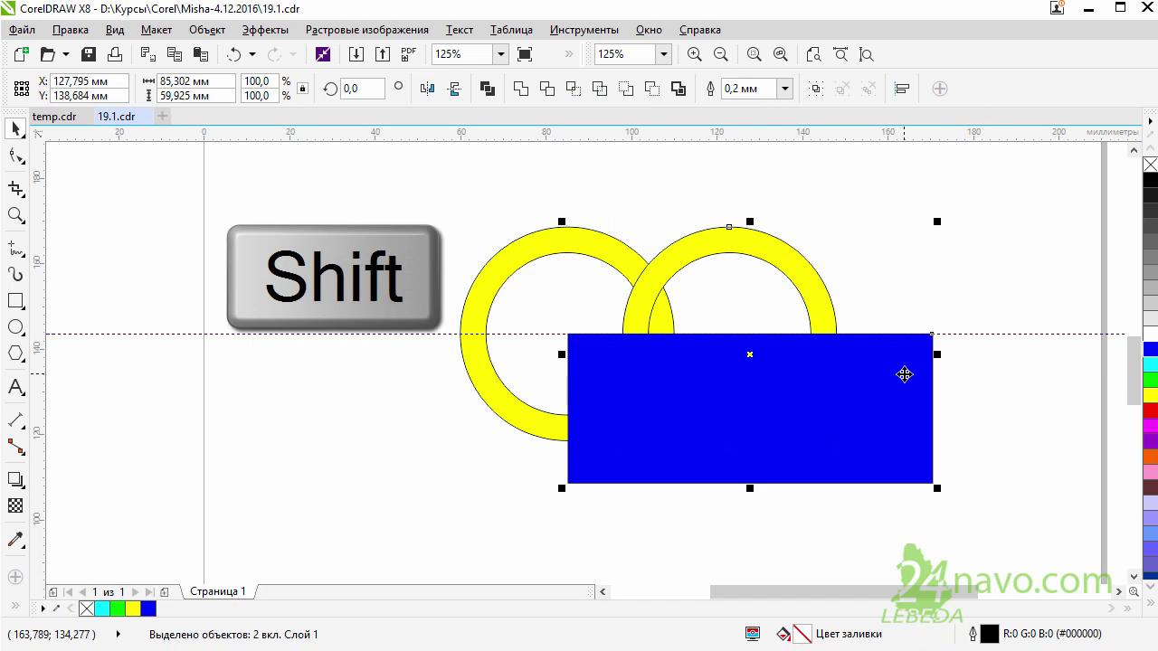
drag(903, 374, 990, 409)
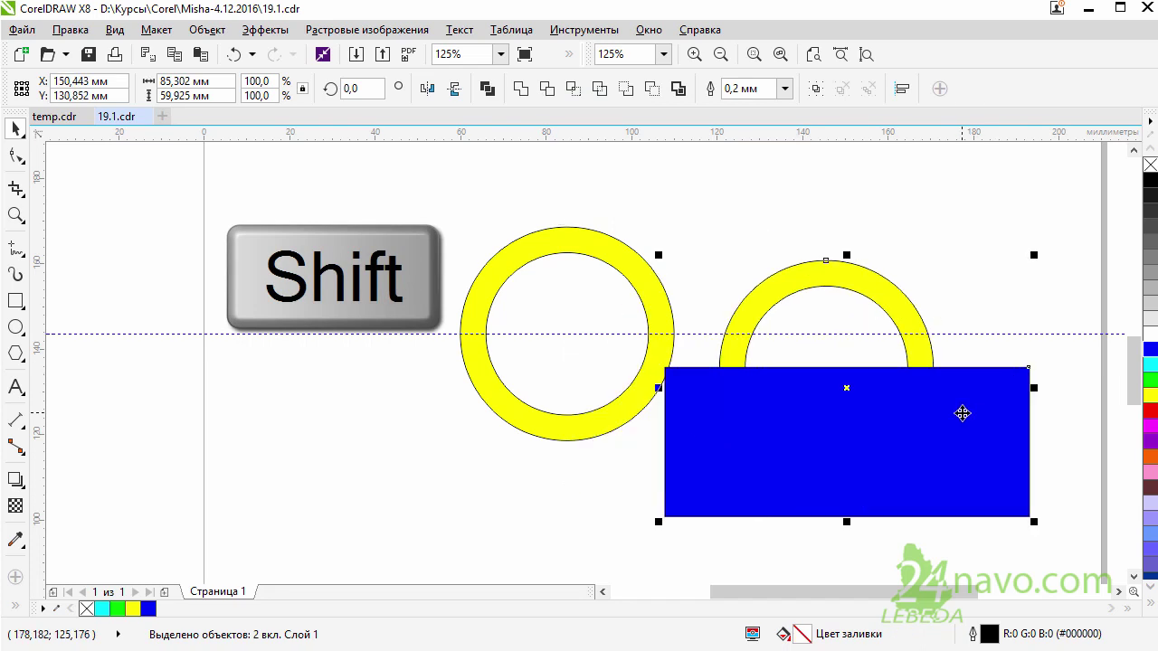
key(ctrl+z)
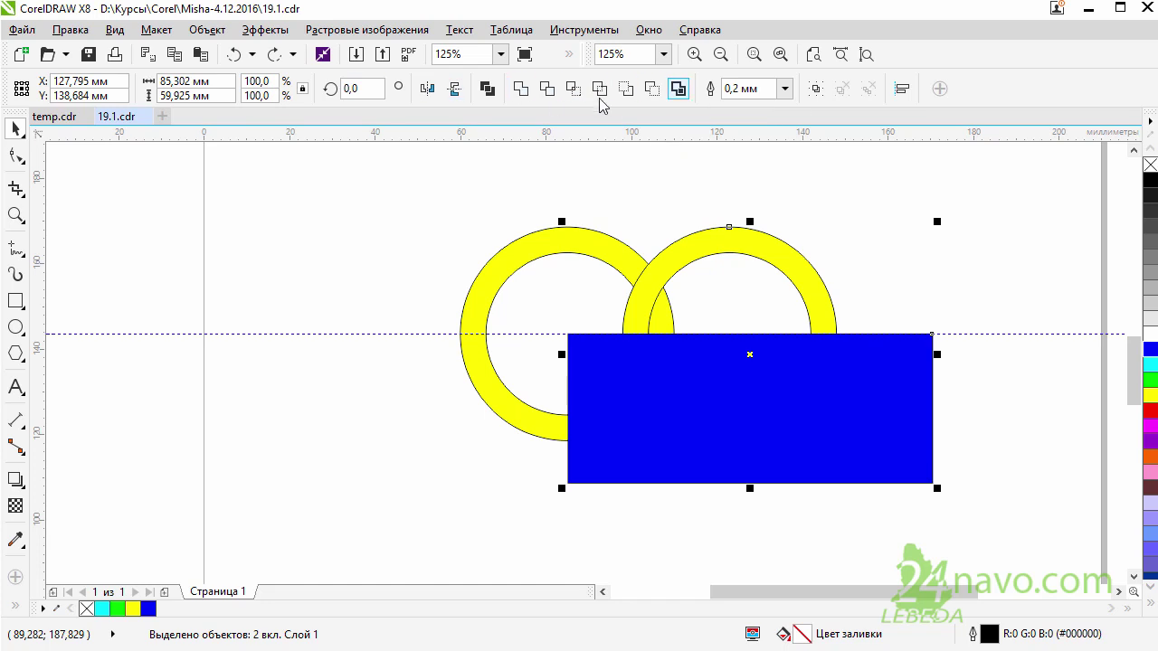
drag(7, 88, 117, 181)
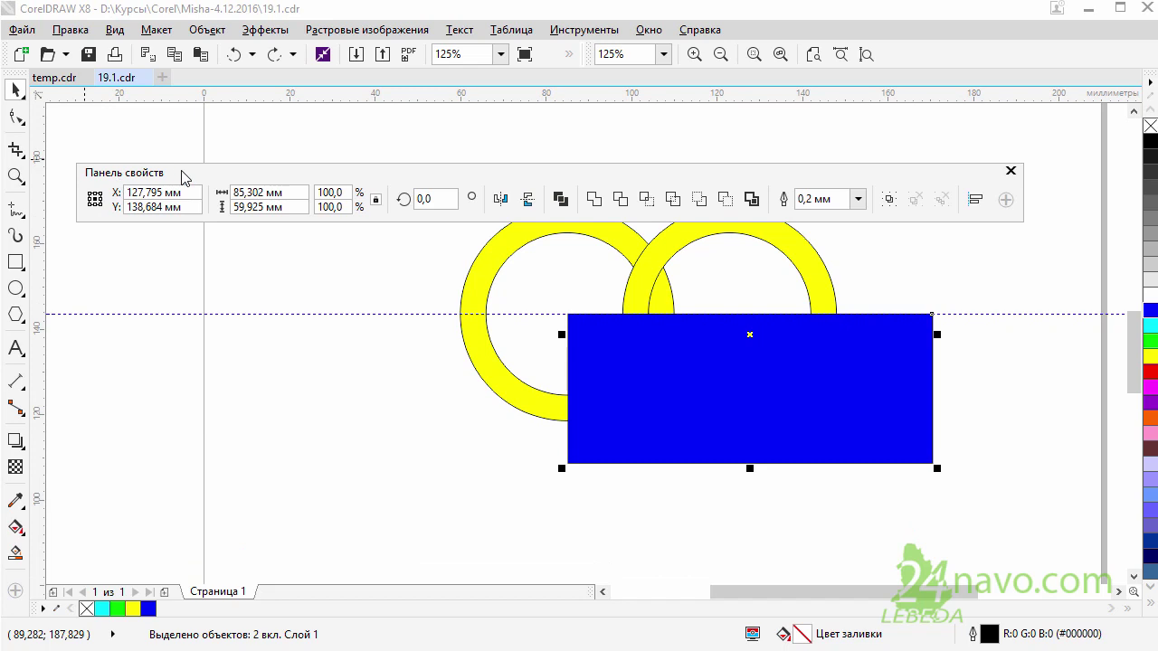
drag(201, 178, 150, 76)
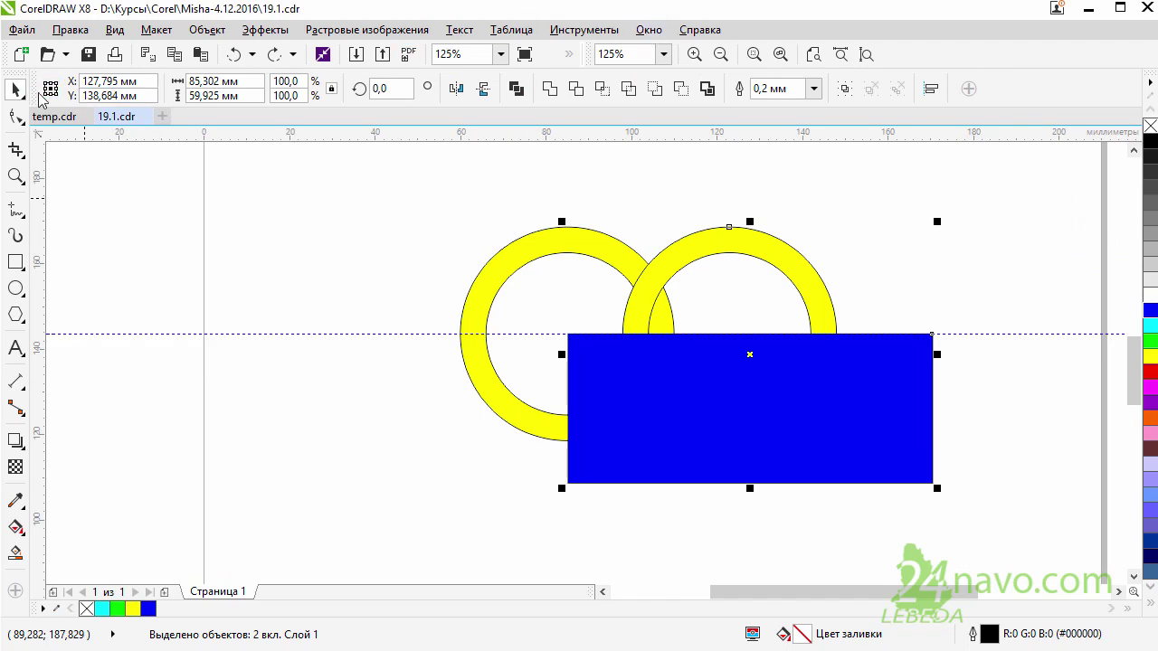
drag(36, 94, 18, 94)
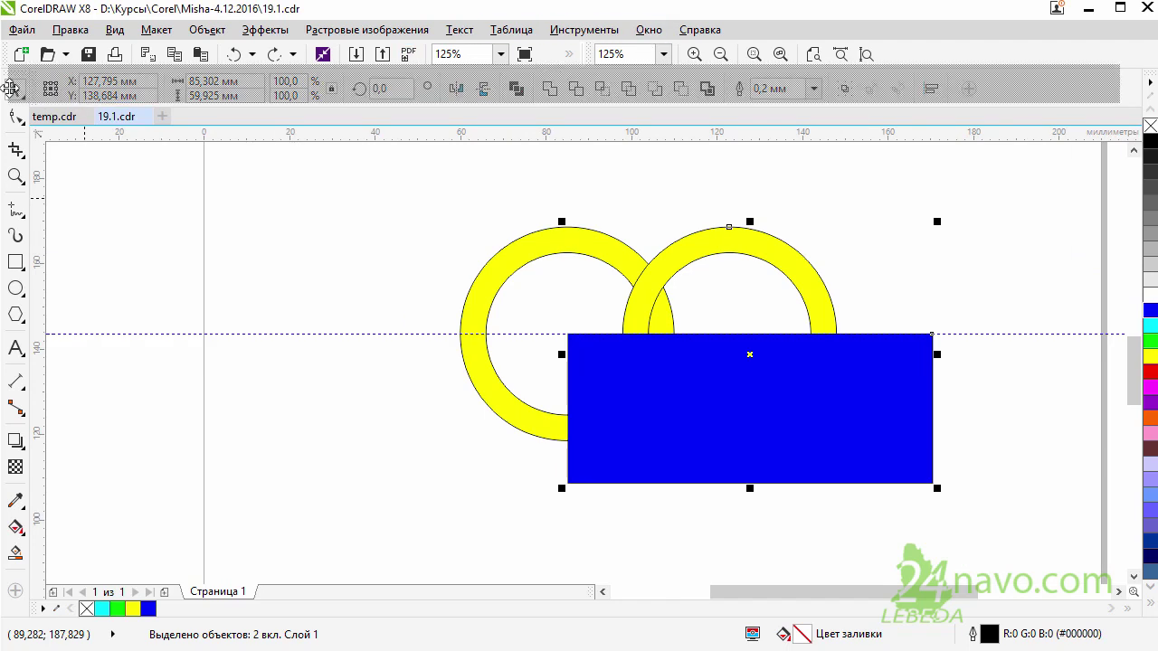
click(651, 32)
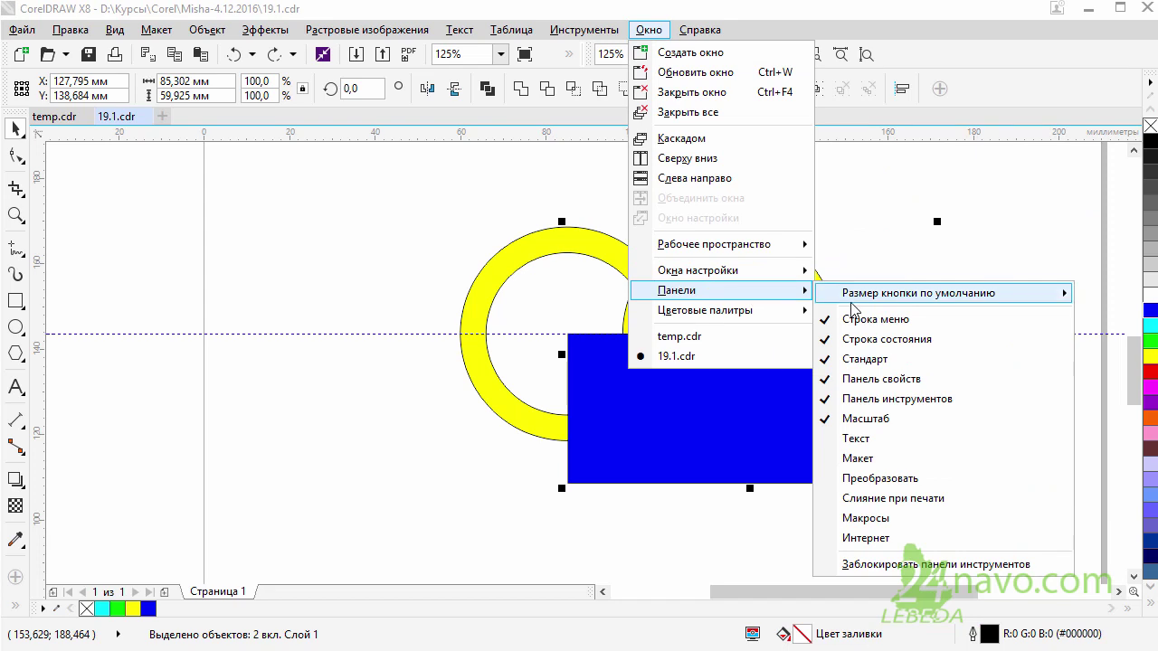
mouse_move(714, 291)
click(1017, 80)
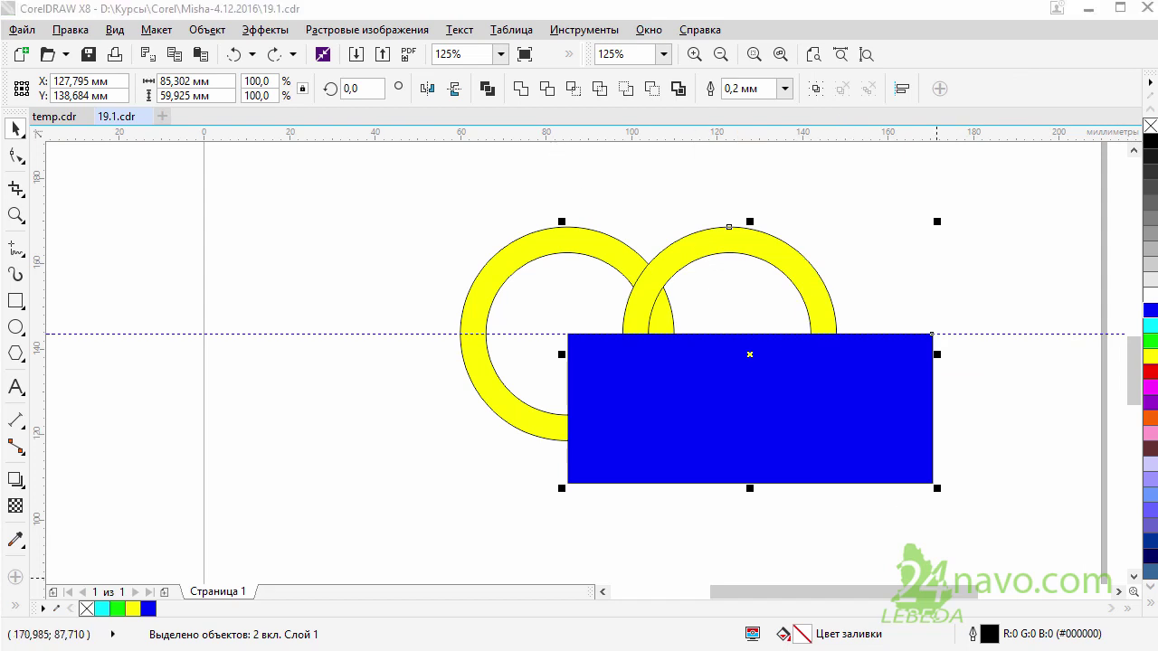
Step: Cut away the right ring's lower half with the overlapping blue rectangle
mouse_move(544, 83)
mouse_down()
mouse_move(658, 74)
mouse_move(691, 112)
mouse_up()
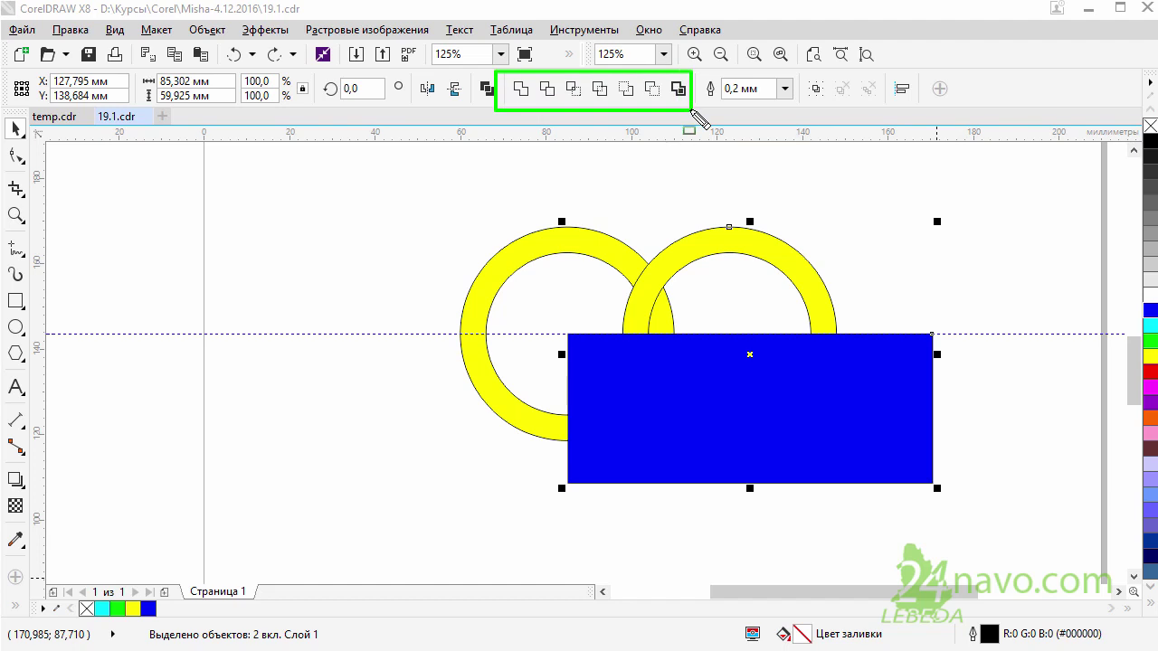
key(Escape)
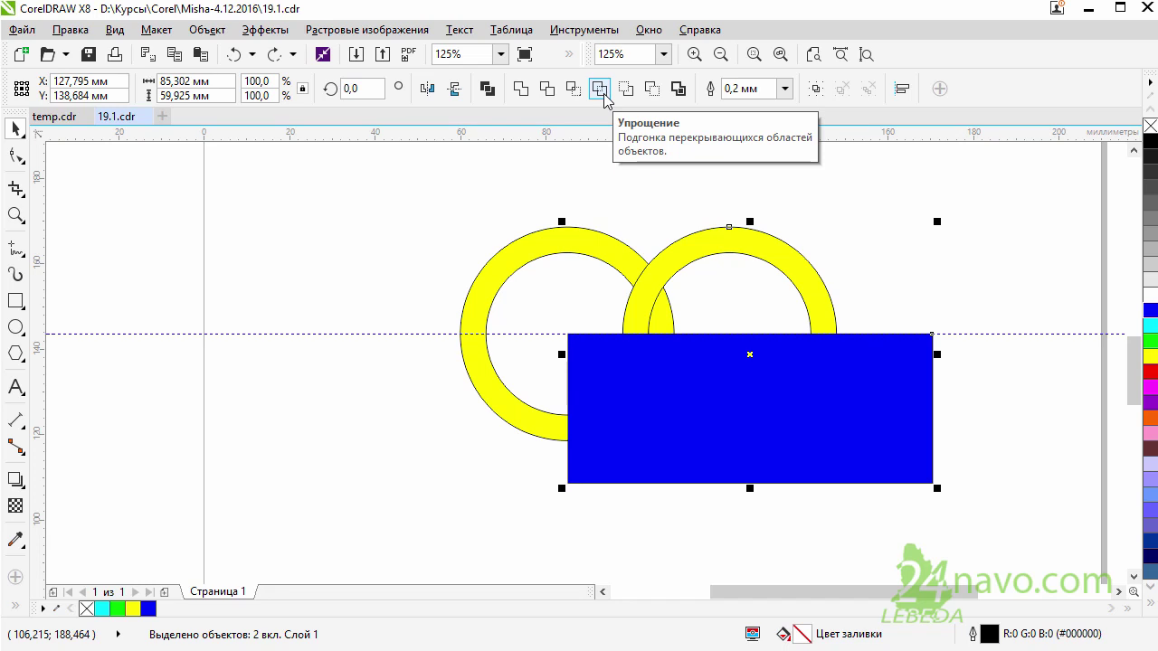
click(602, 93)
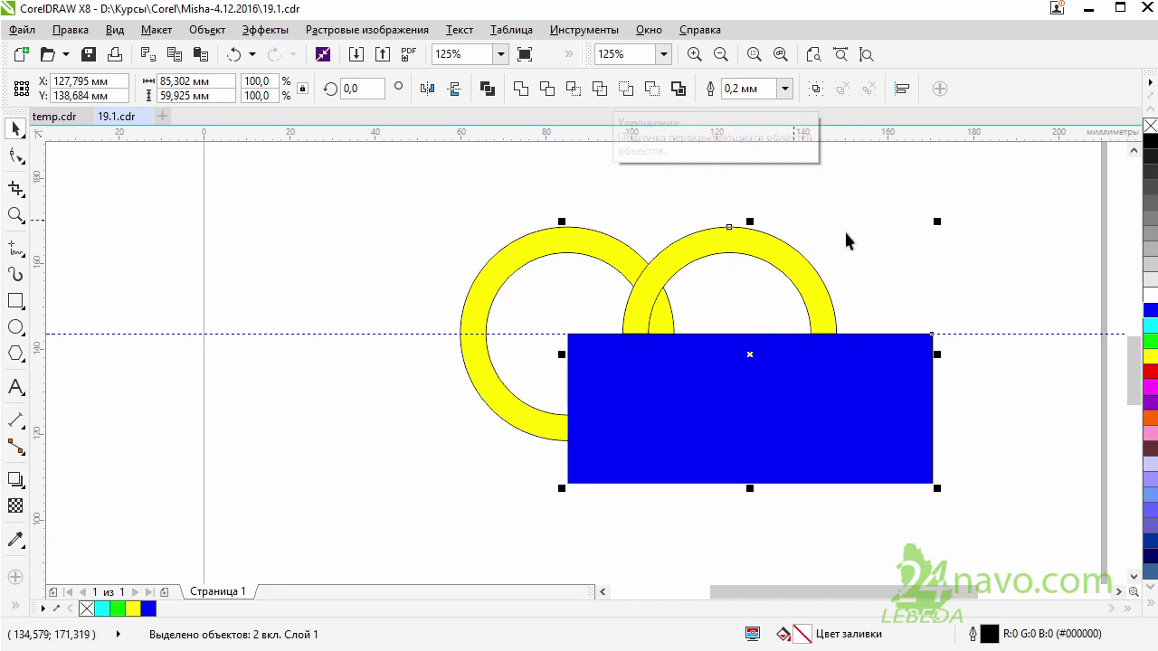
click(927, 366)
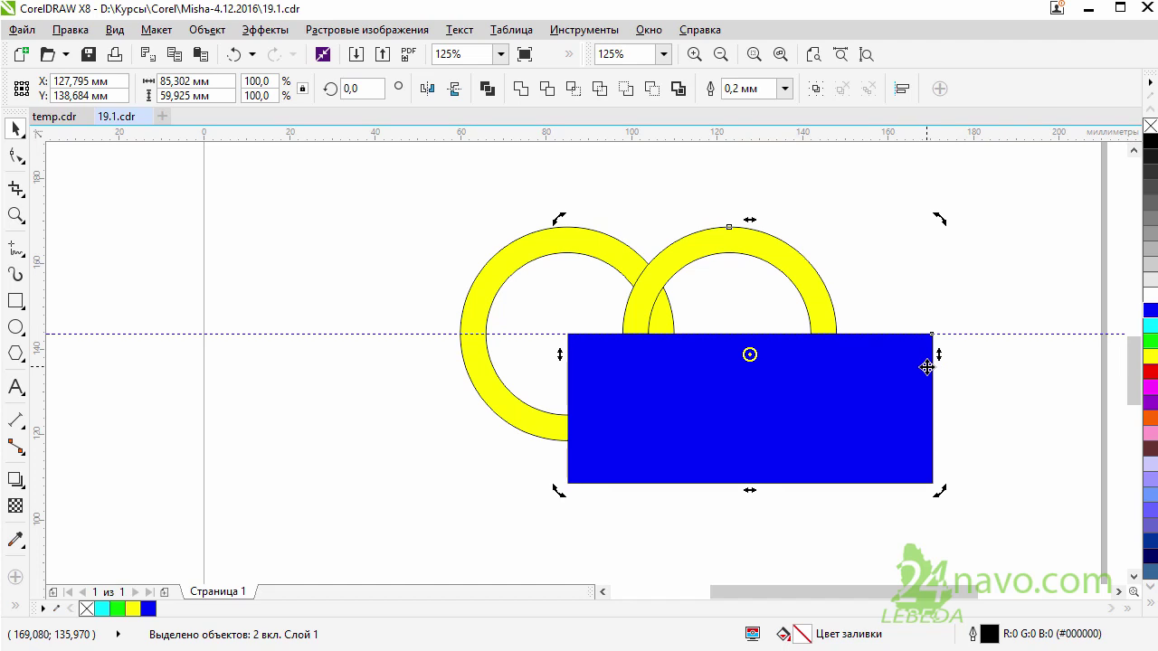
Step: Move the blue rectangle off the rings and delete it
click(1028, 395)
click(895, 378)
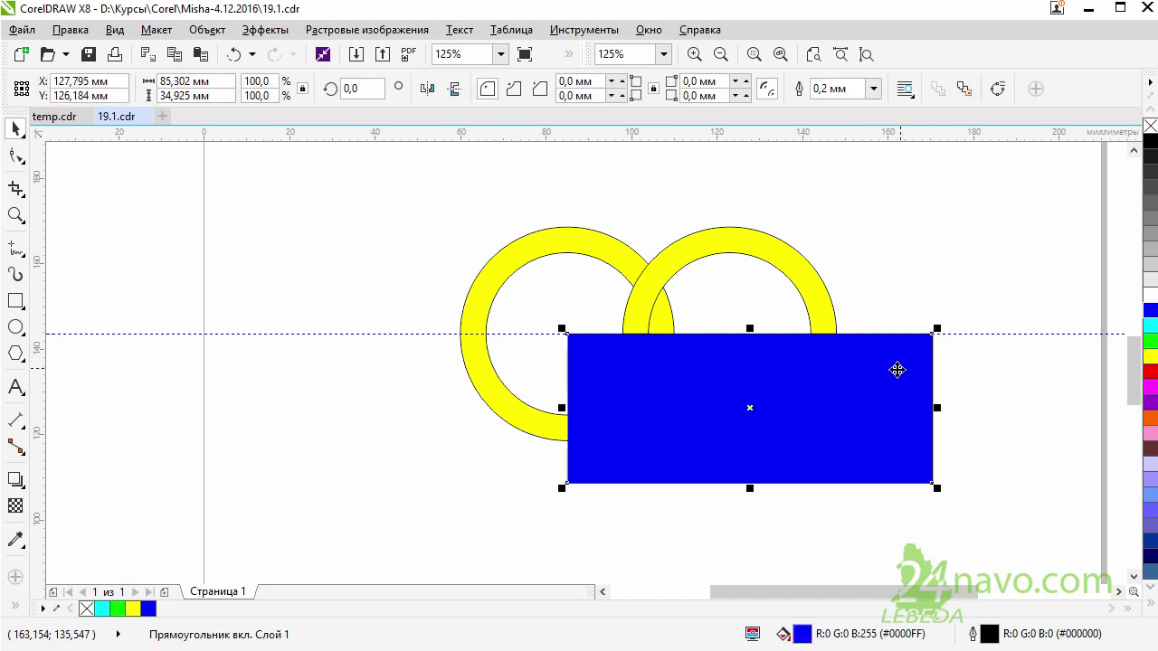
drag(901, 369, 450, 441)
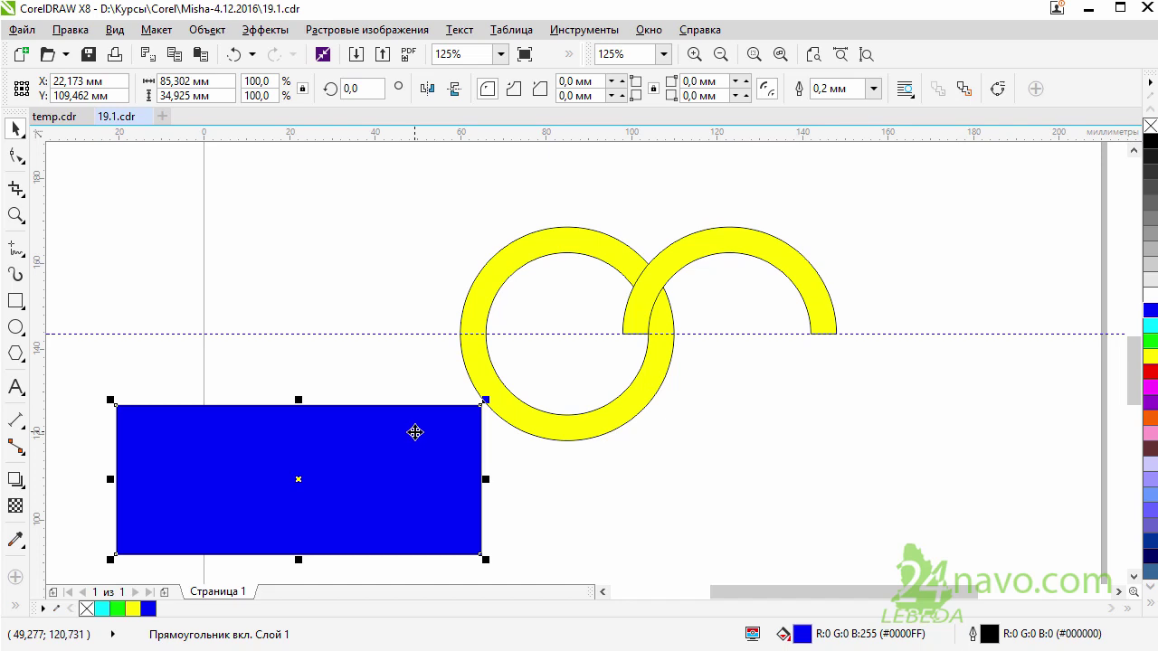
key(Delete)
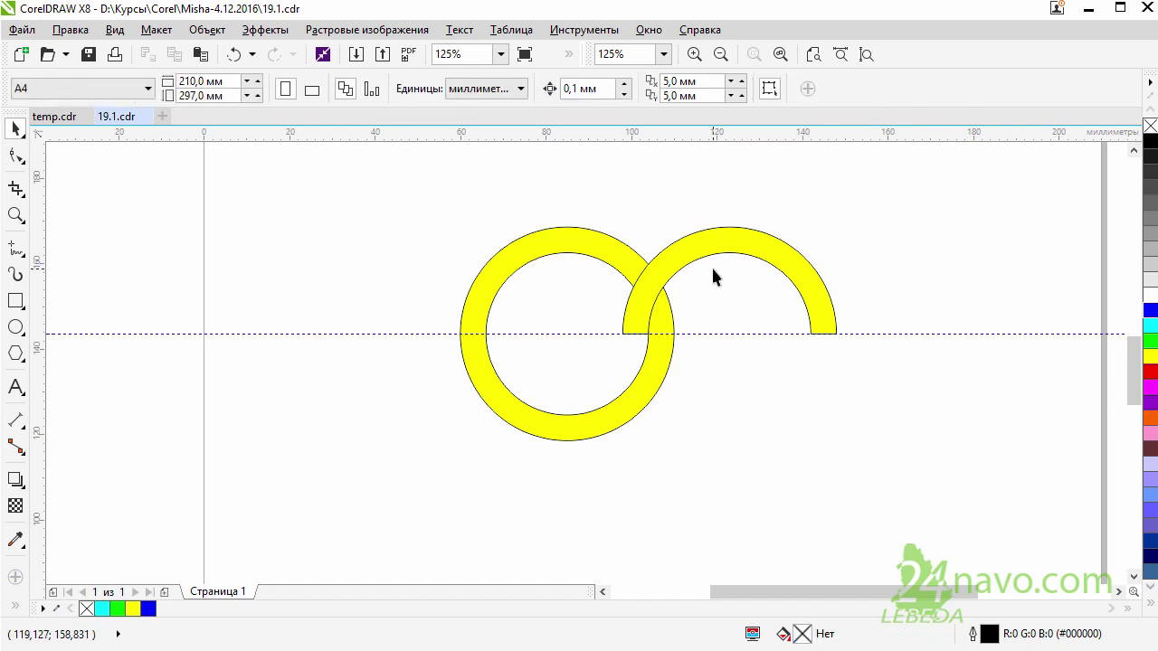
Step: Select the right yellow arc and zoom in on it
click(701, 257)
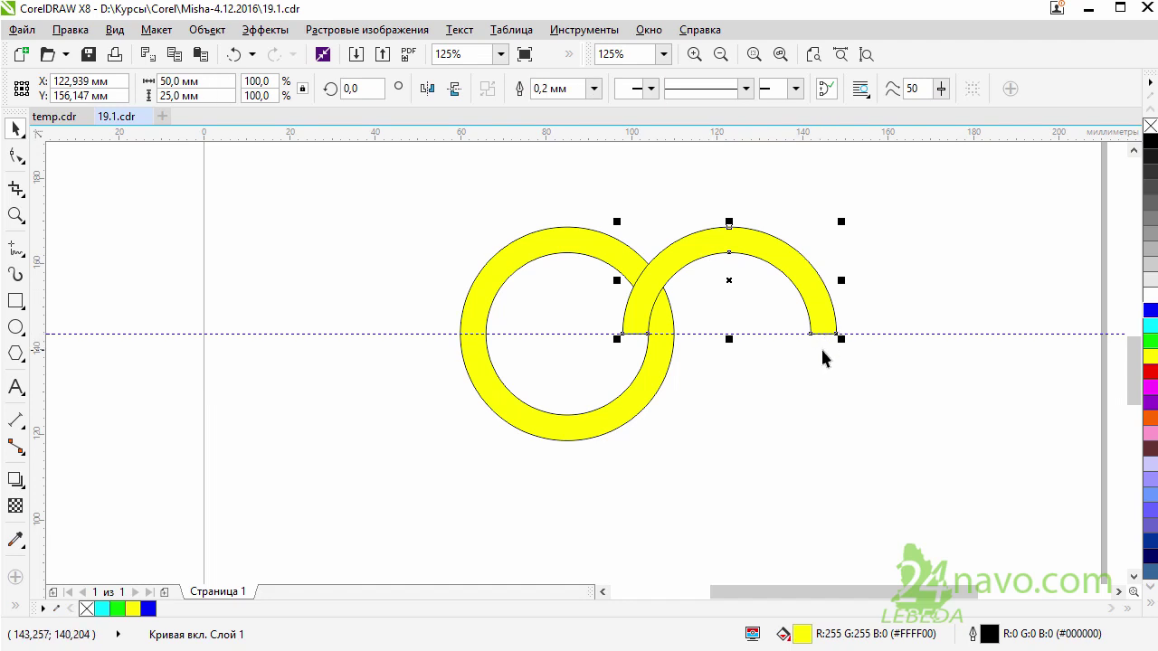
click(15, 215)
drag(579, 267, 974, 389)
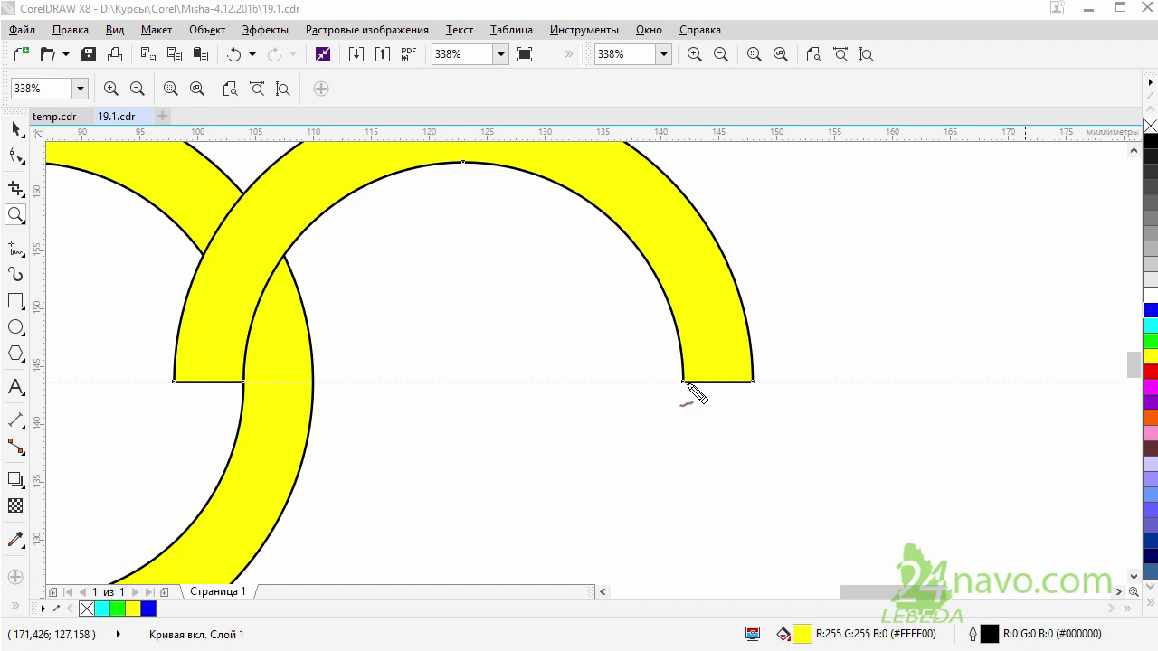
drag(685, 382, 741, 390)
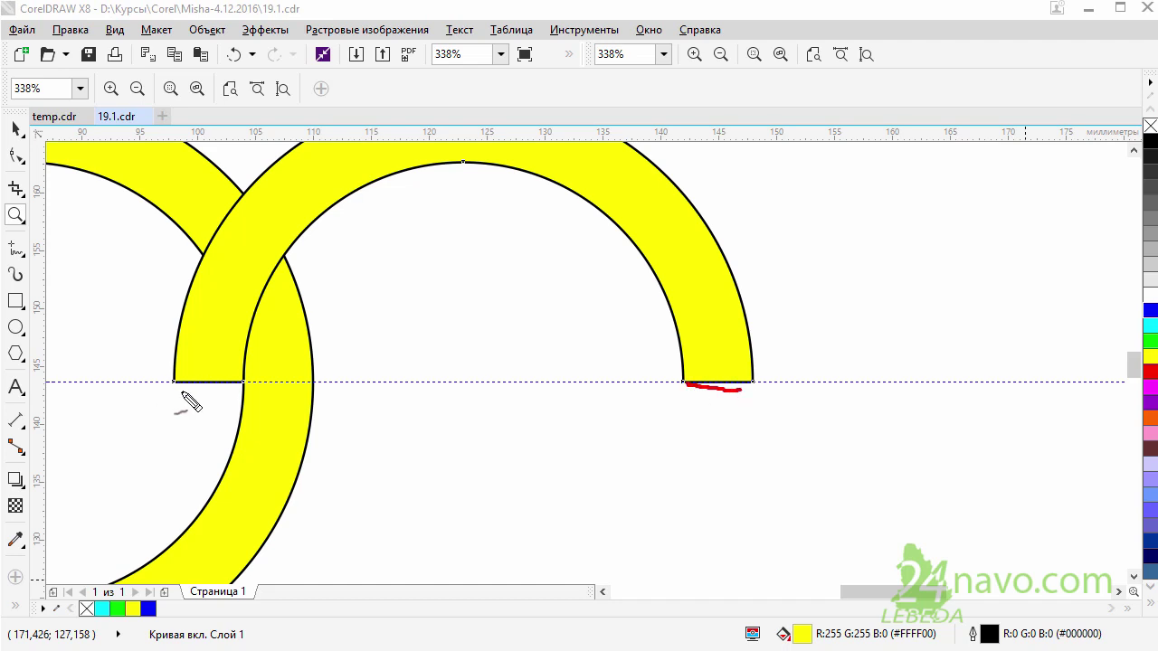
drag(179, 387, 235, 387)
drag(669, 364, 626, 270)
mouse_move(723, 258)
mouse_down()
mouse_move(768, 336)
mouse_move(723, 238)
mouse_up()
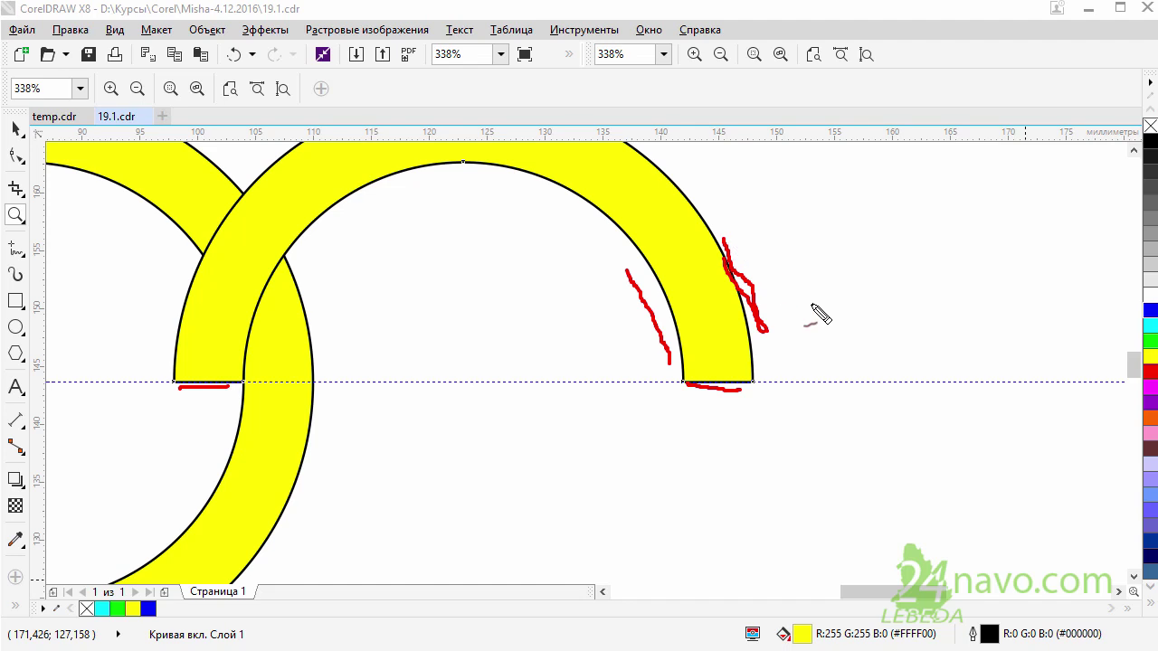
Step: Move the whole arc right and down, clear of the full ring
key(Escape)
click(17, 131)
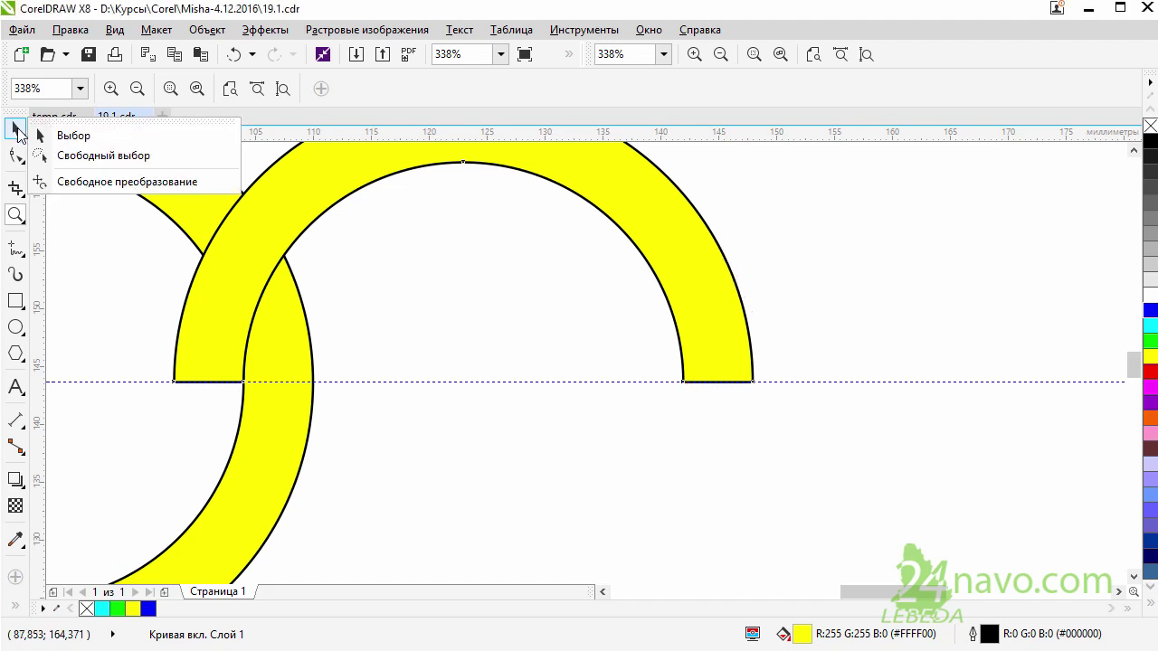
click(72, 136)
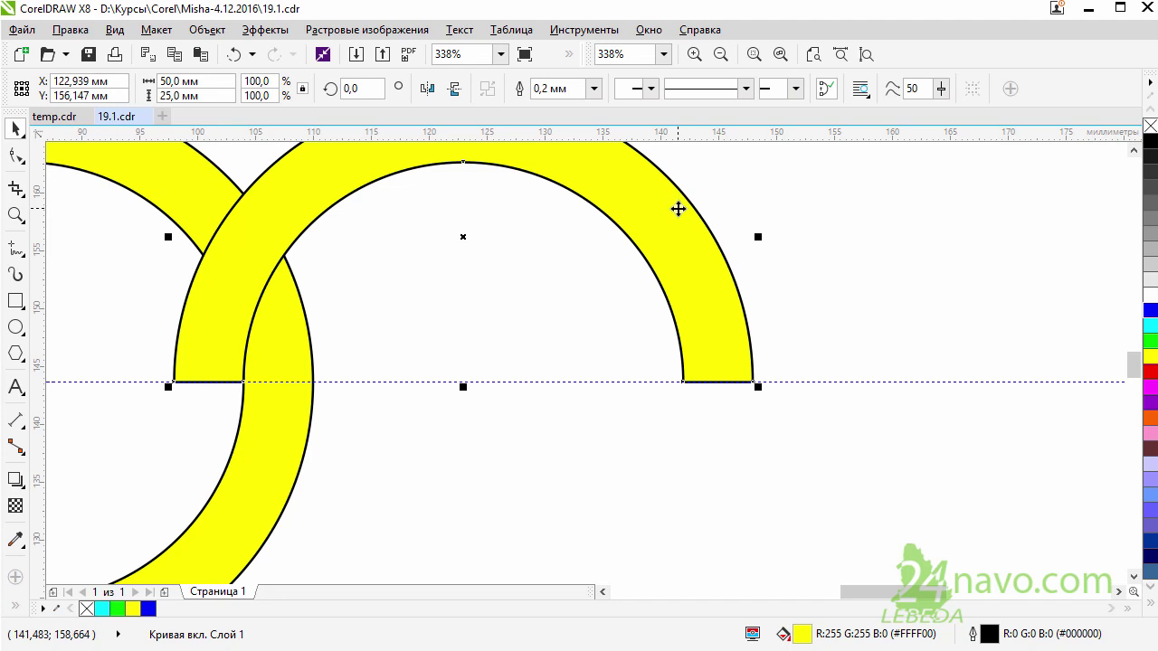
drag(678, 209, 867, 304)
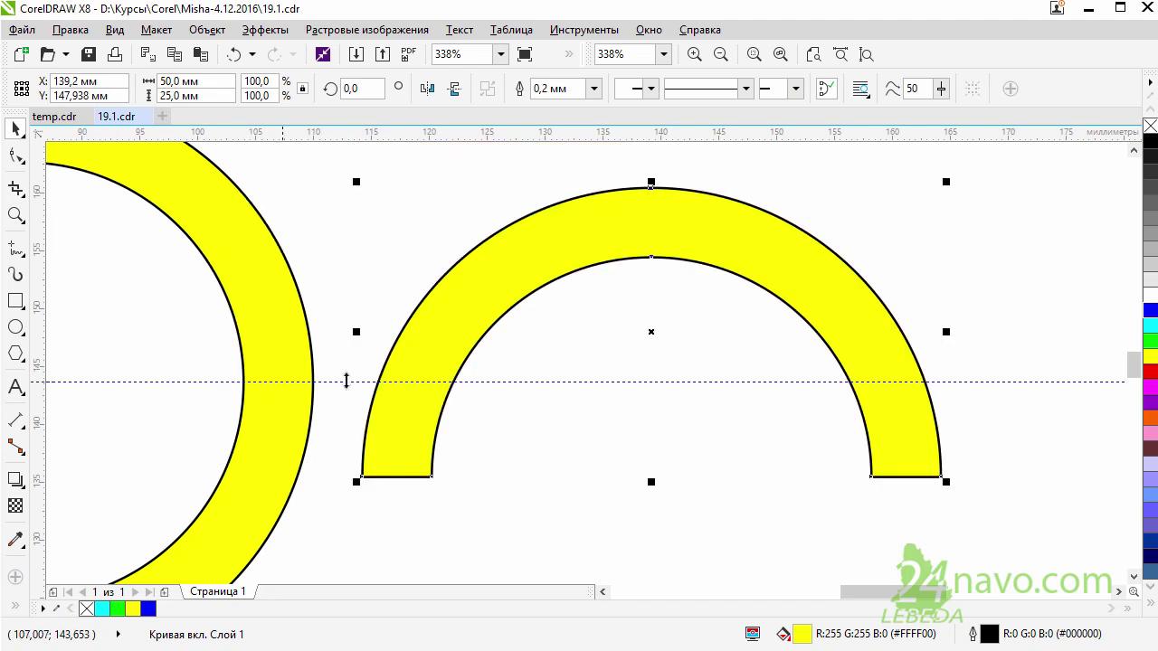
click(20, 159)
Step: Select the nodes at the arc's bottom ends and break the curve apart there
click(60, 163)
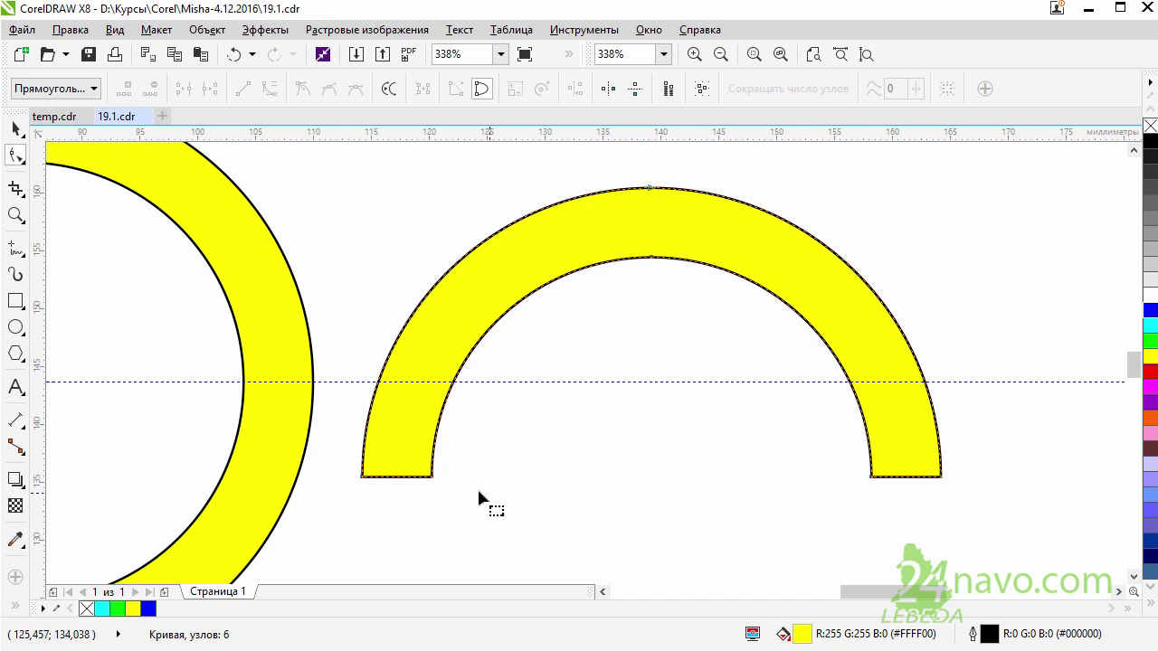
mouse_move(338, 457)
mouse_down()
mouse_move(959, 497)
mouse_move(984, 506)
mouse_move(986, 523)
mouse_up()
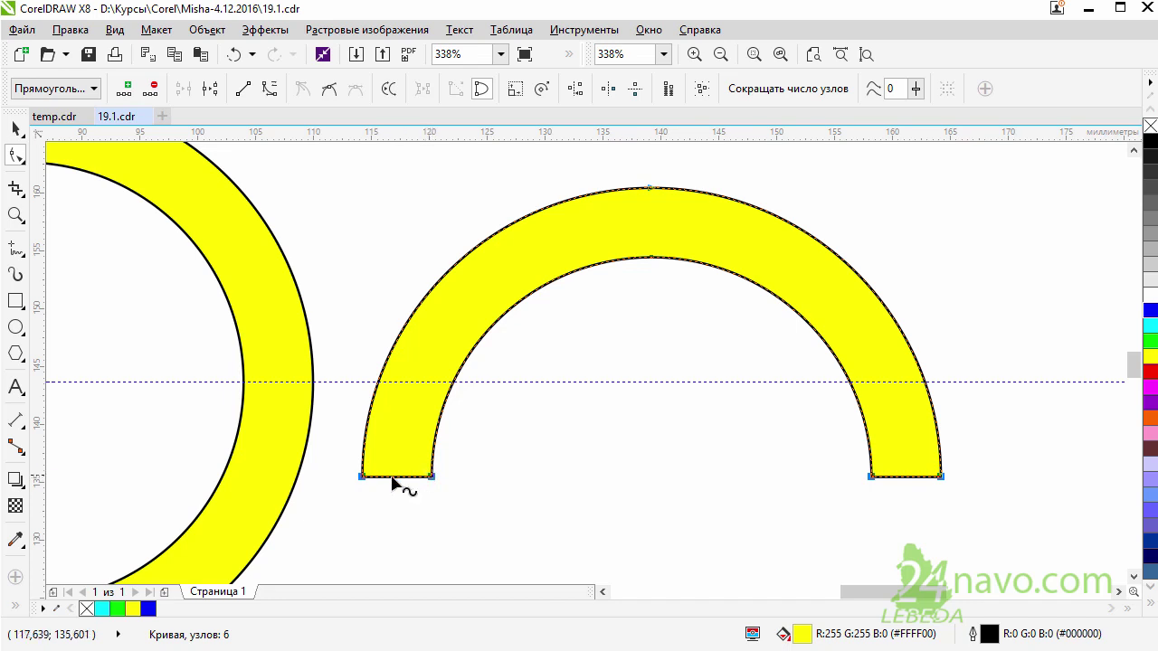
click(216, 91)
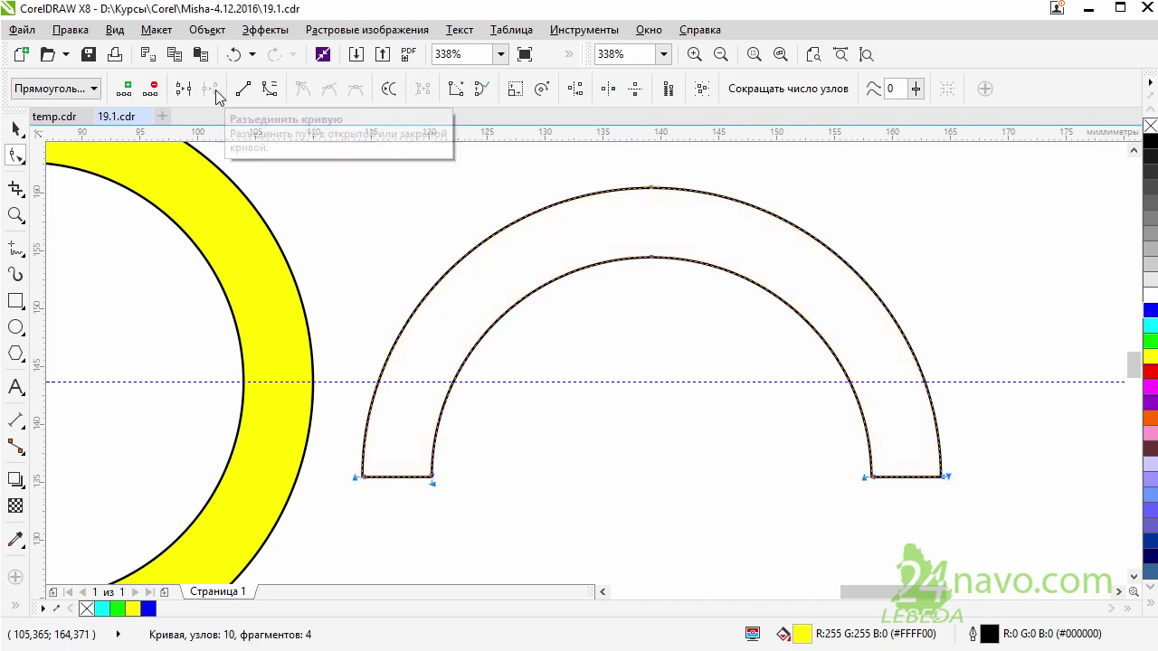
click(500, 460)
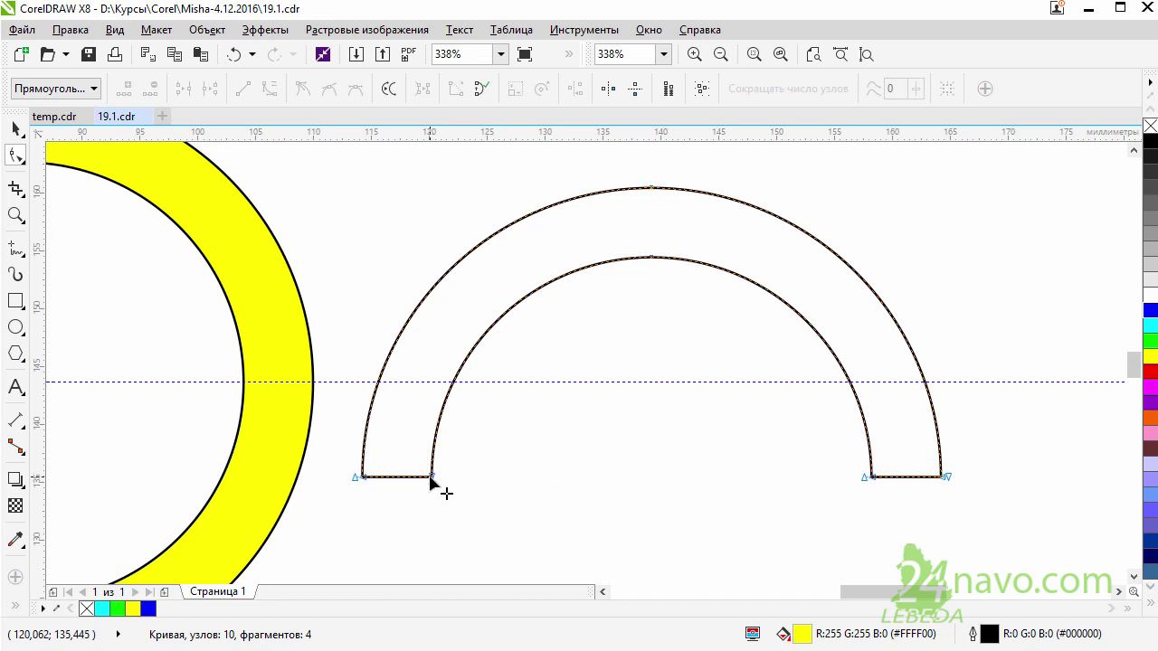
Step: Drag the arch's outer lower-left corner node downward so the left foot slants
click(431, 478)
drag(431, 477, 493, 493)
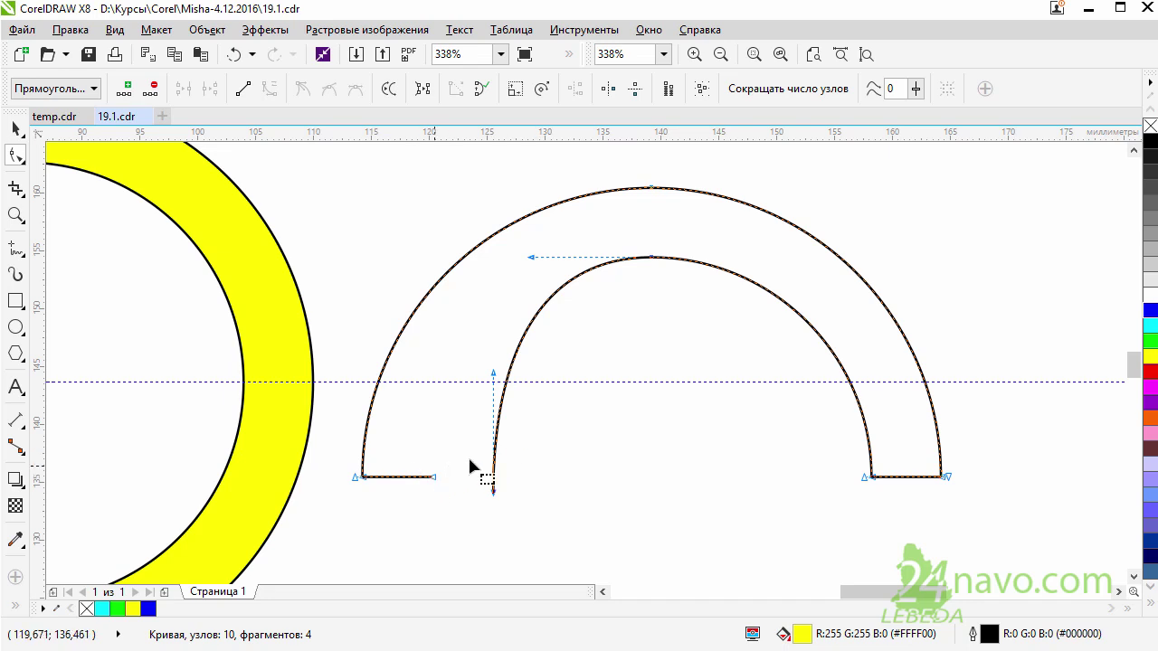
key(ctrl+z)
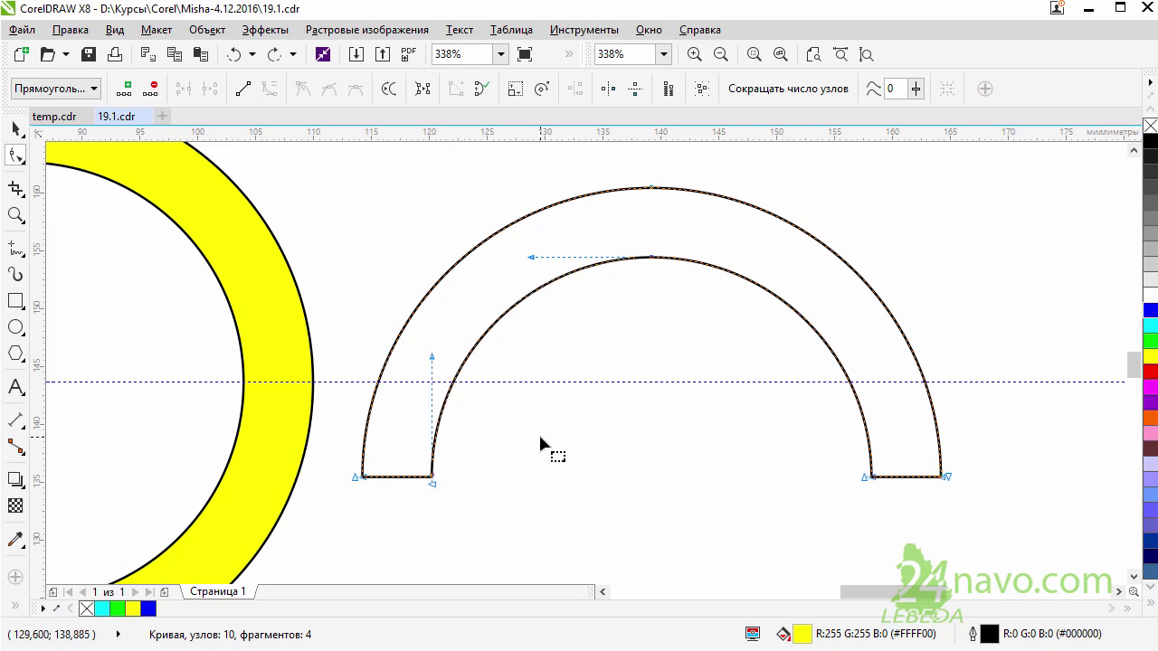
click(375, 496)
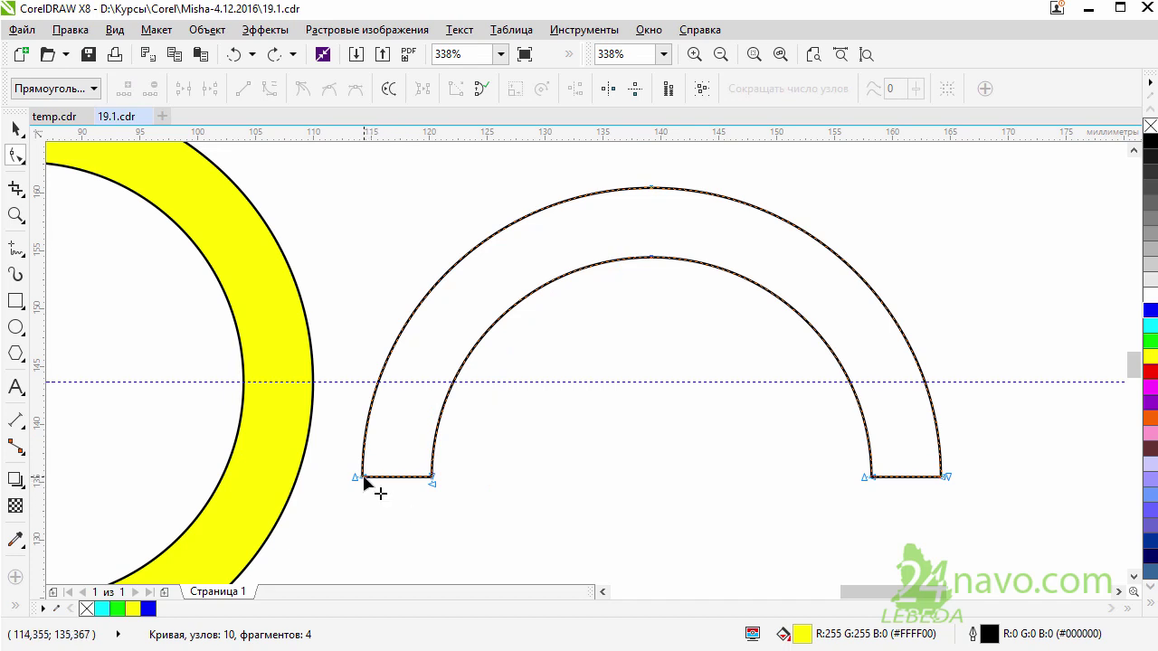
drag(363, 478, 363, 504)
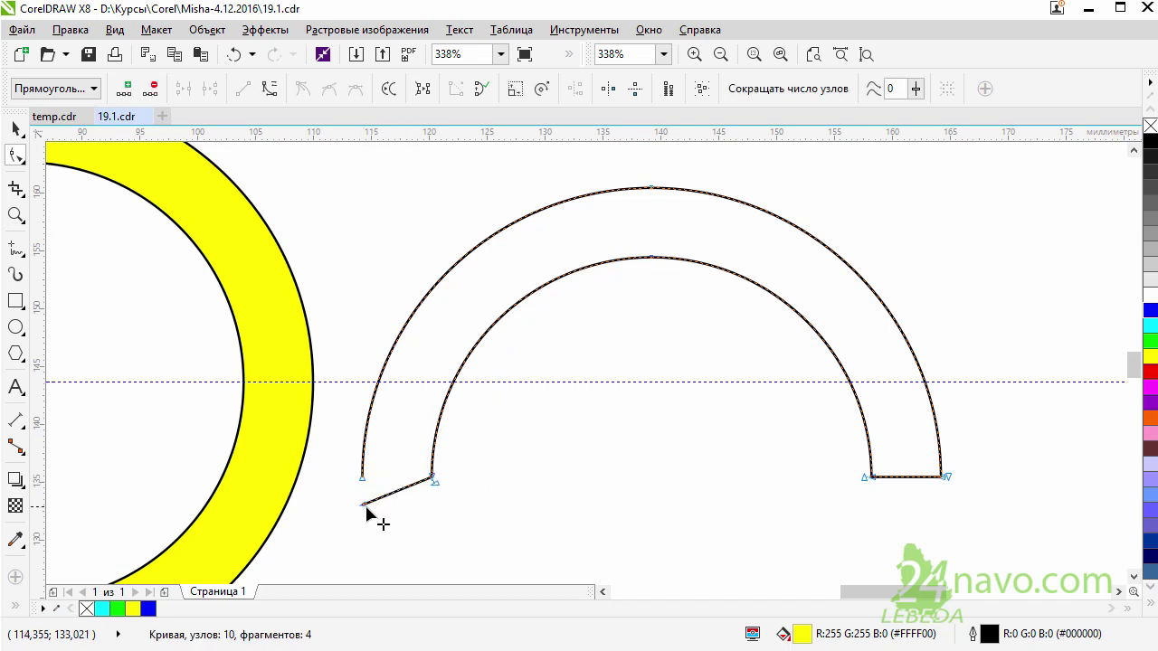
Step: Undo the corner move and the inner arc's node reshaping
click(233, 55)
click(432, 479)
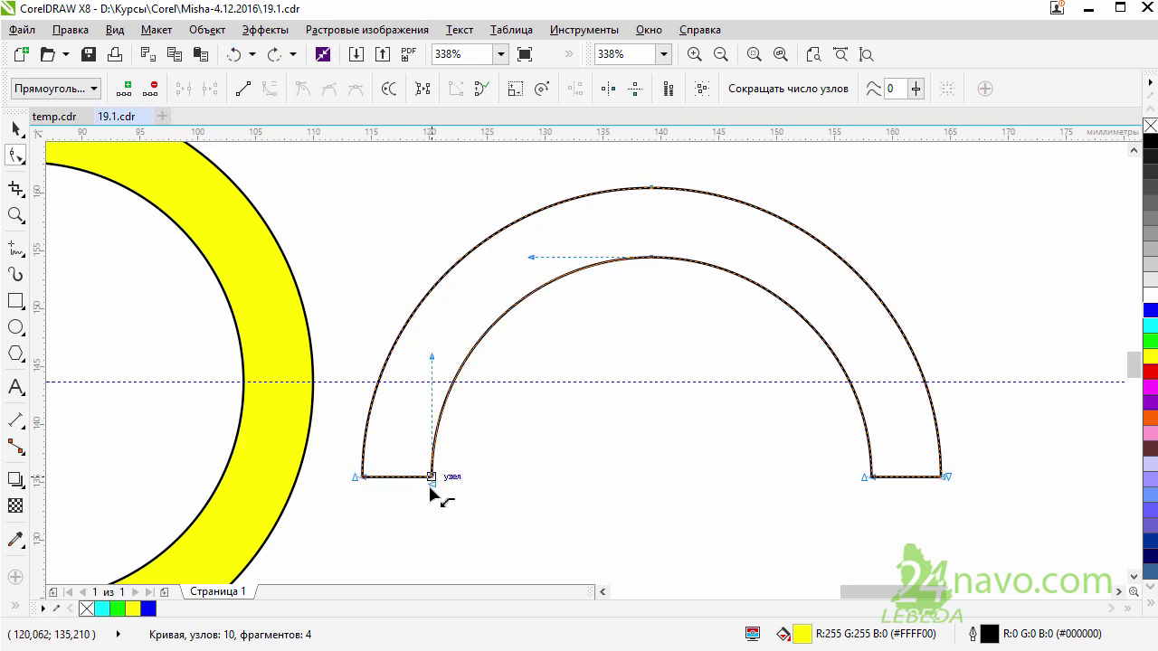
drag(432, 487, 458, 508)
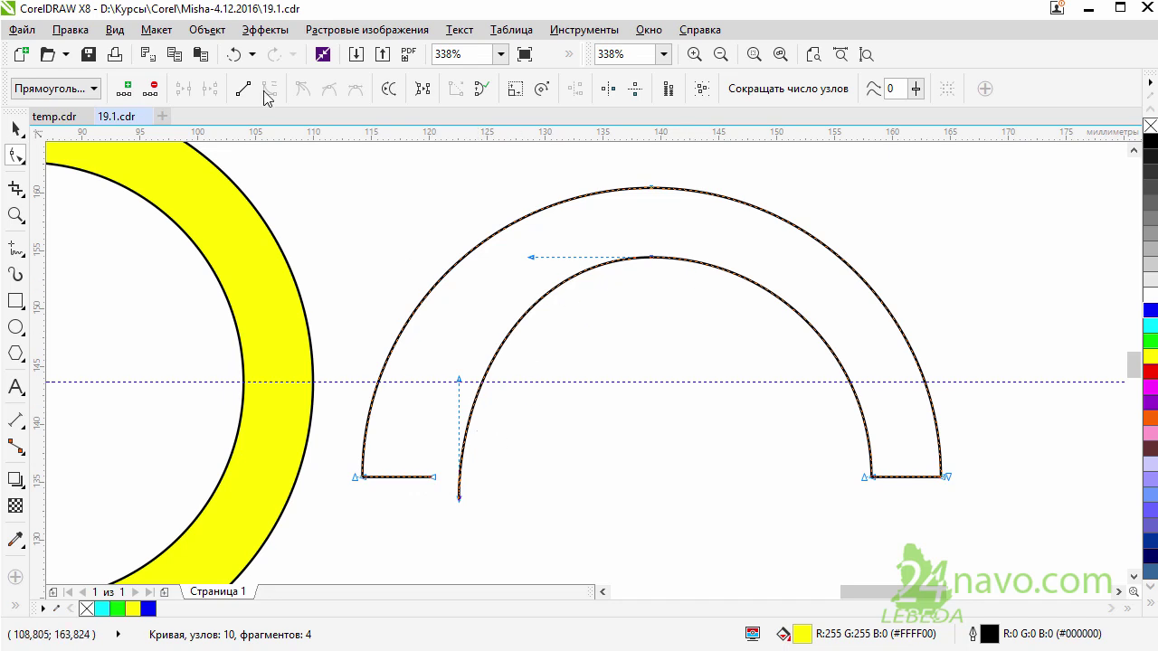
click(235, 56)
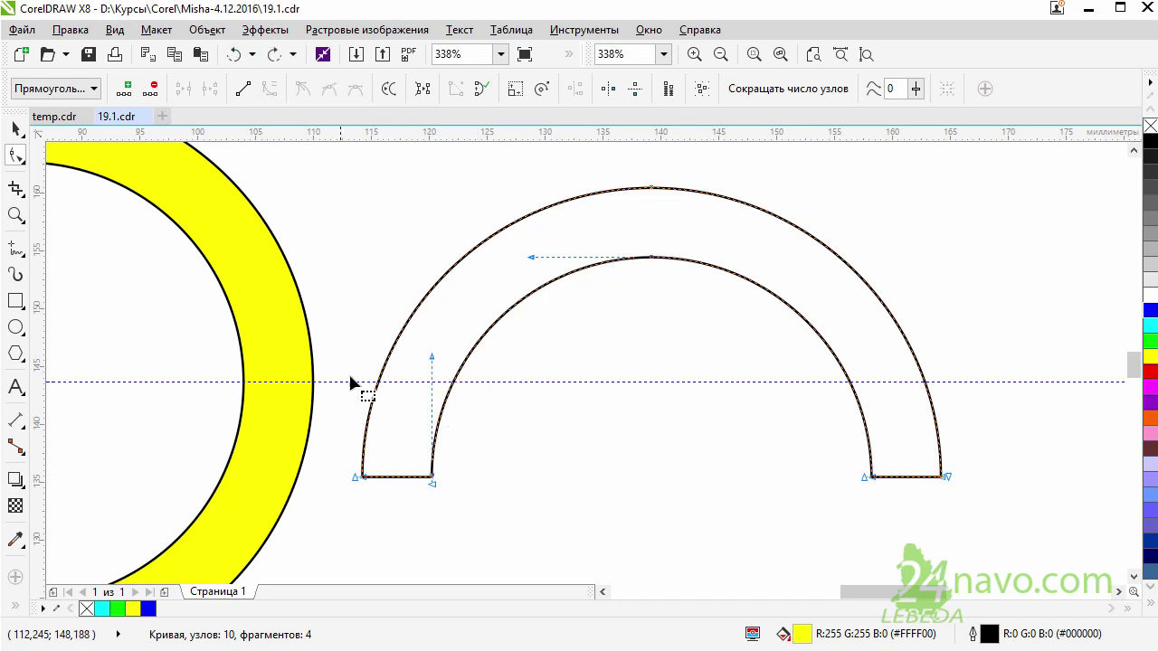
Step: Delete the arch's bottom-left and bottom-right straight edges
click(363, 479)
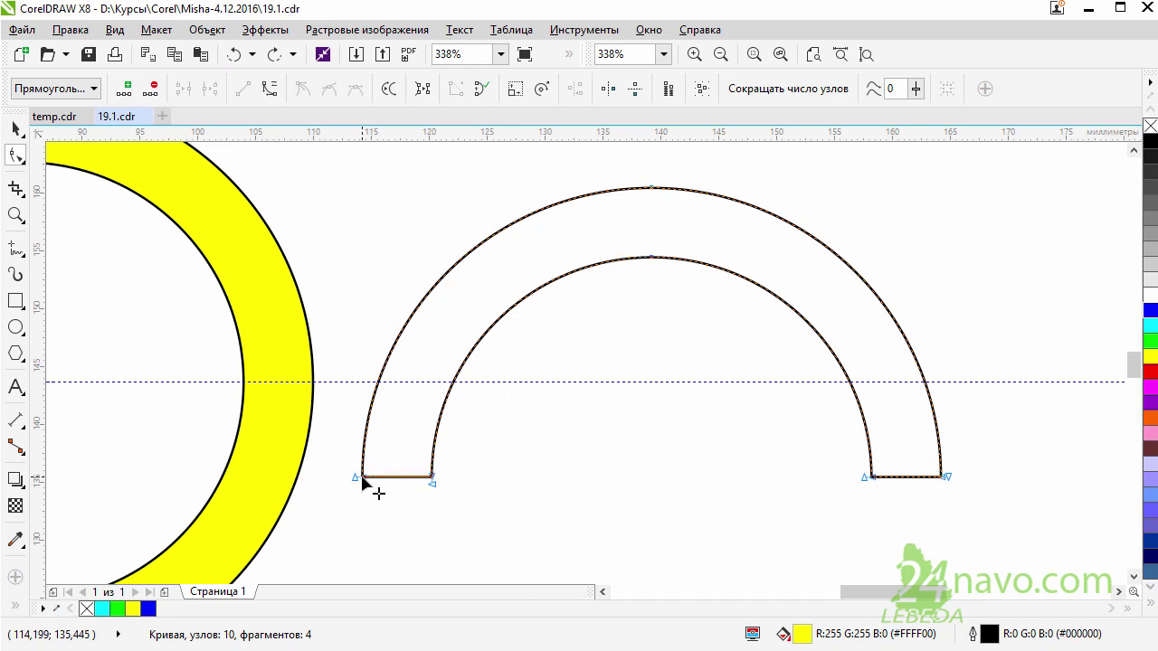
drag(362, 478, 363, 494)
key(Delete)
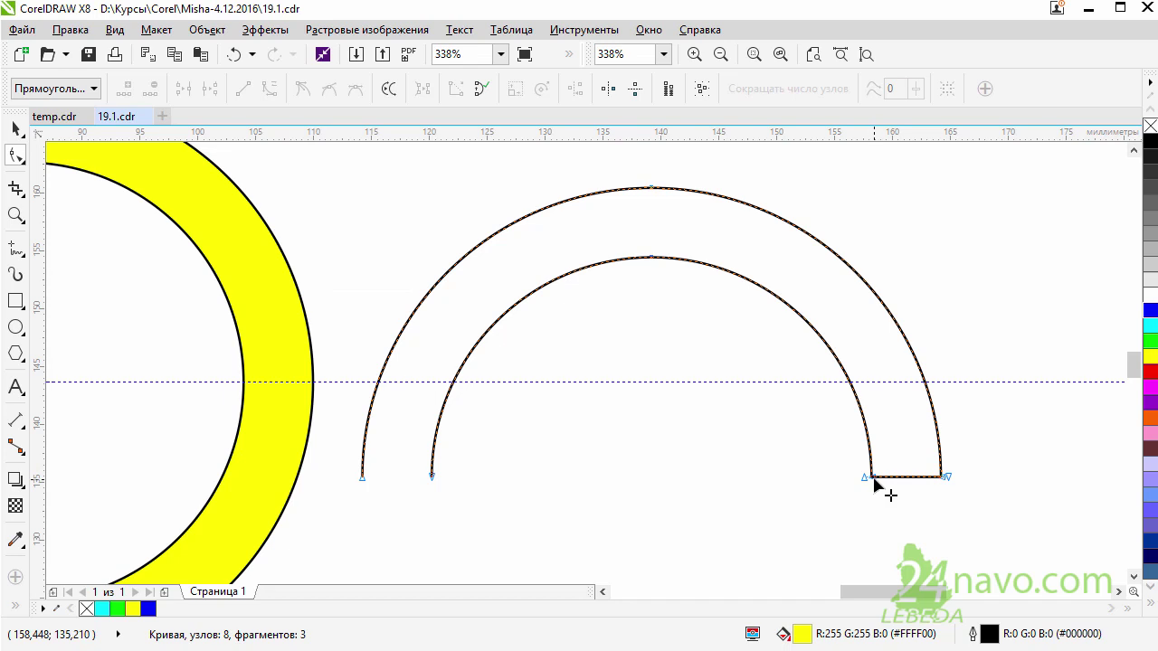
drag(870, 477, 888, 493)
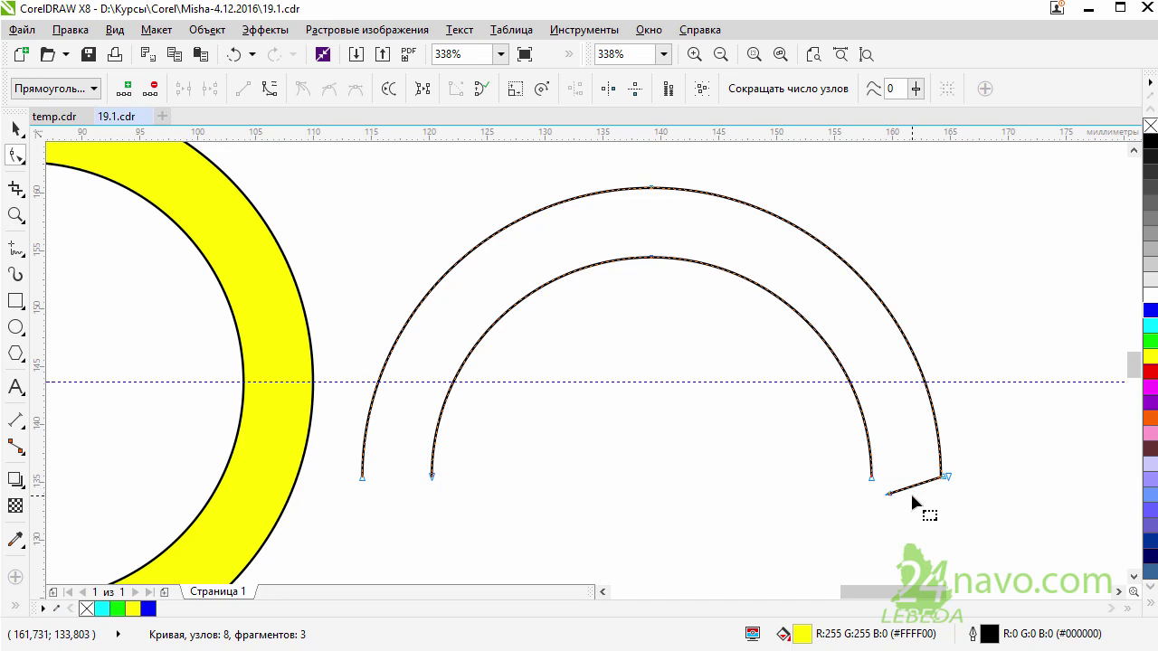
key(Delete)
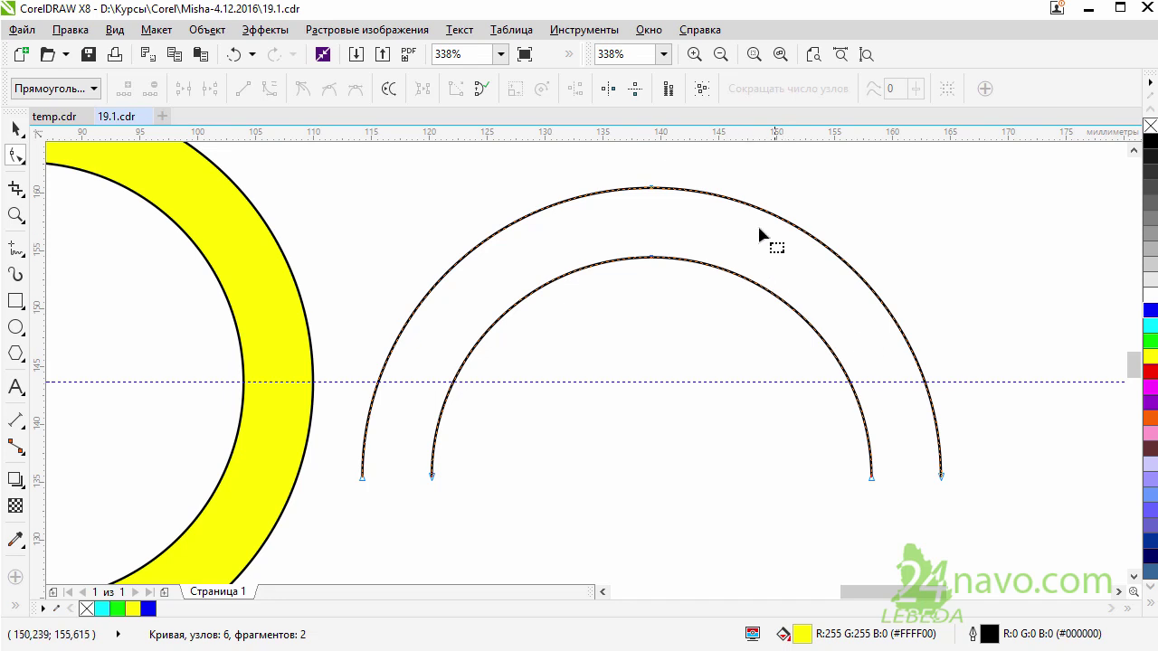
Step: Turn on 'Fill open curves' under Document > General in Tools > Options
click(596, 38)
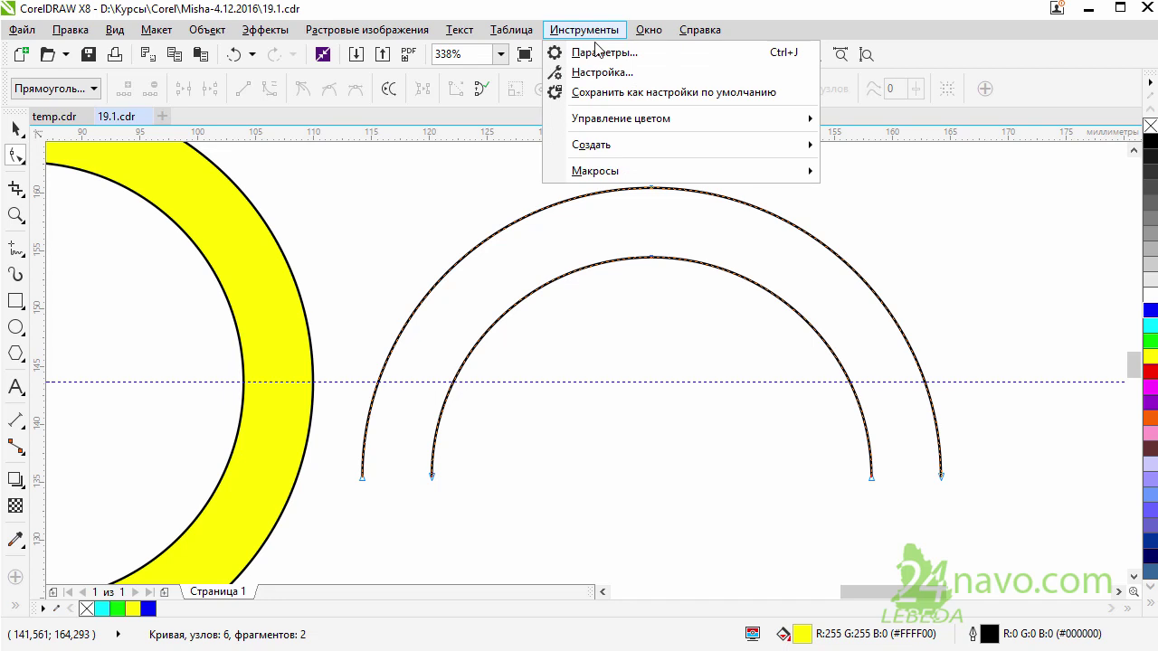
click(603, 54)
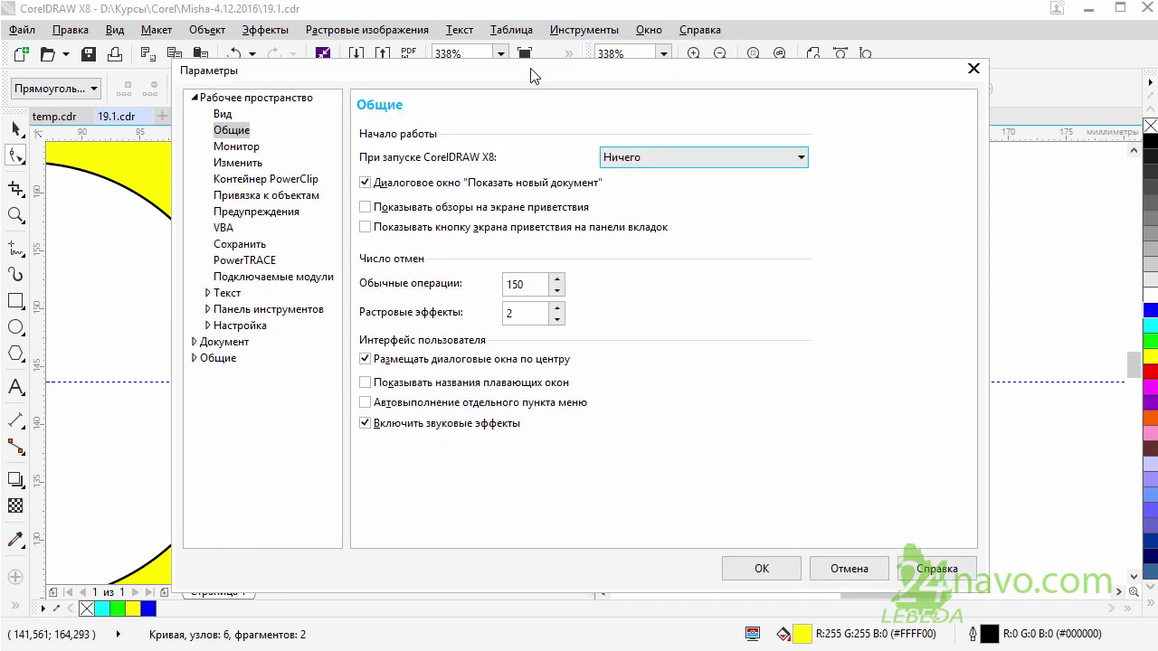
click(192, 342)
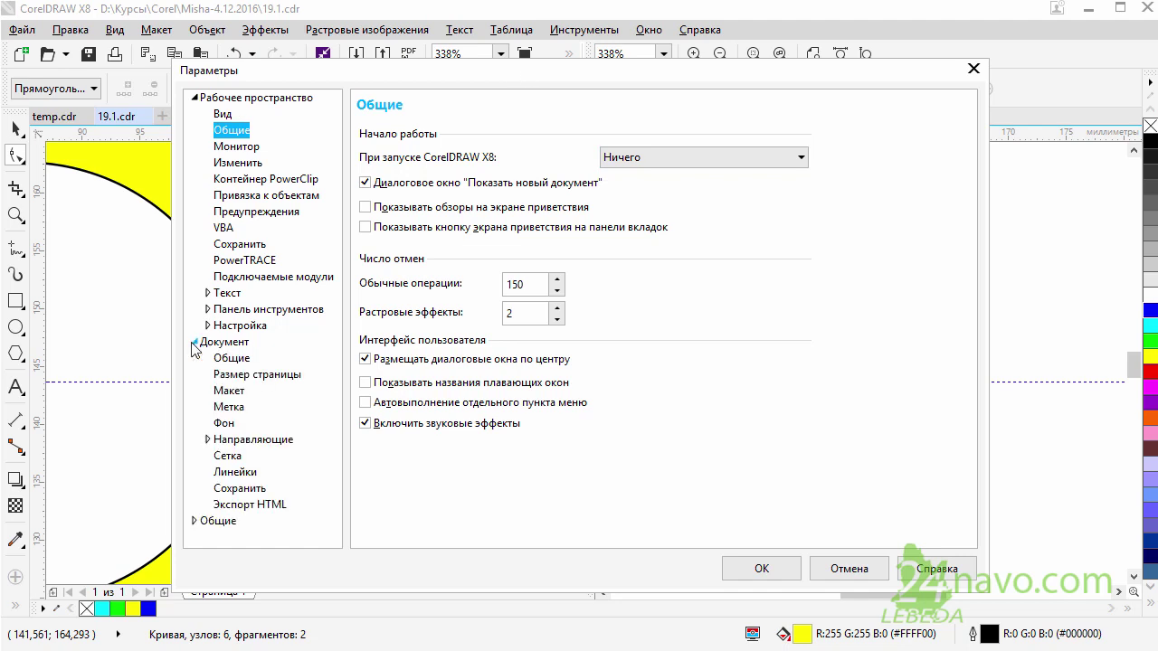
click(234, 362)
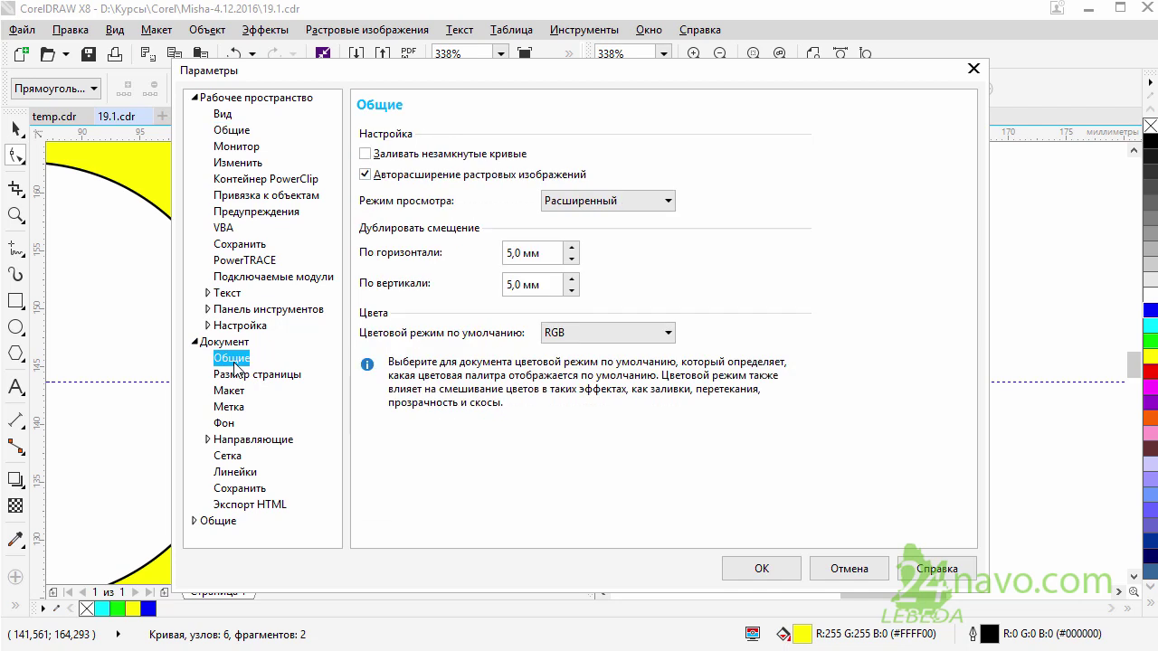
click(365, 155)
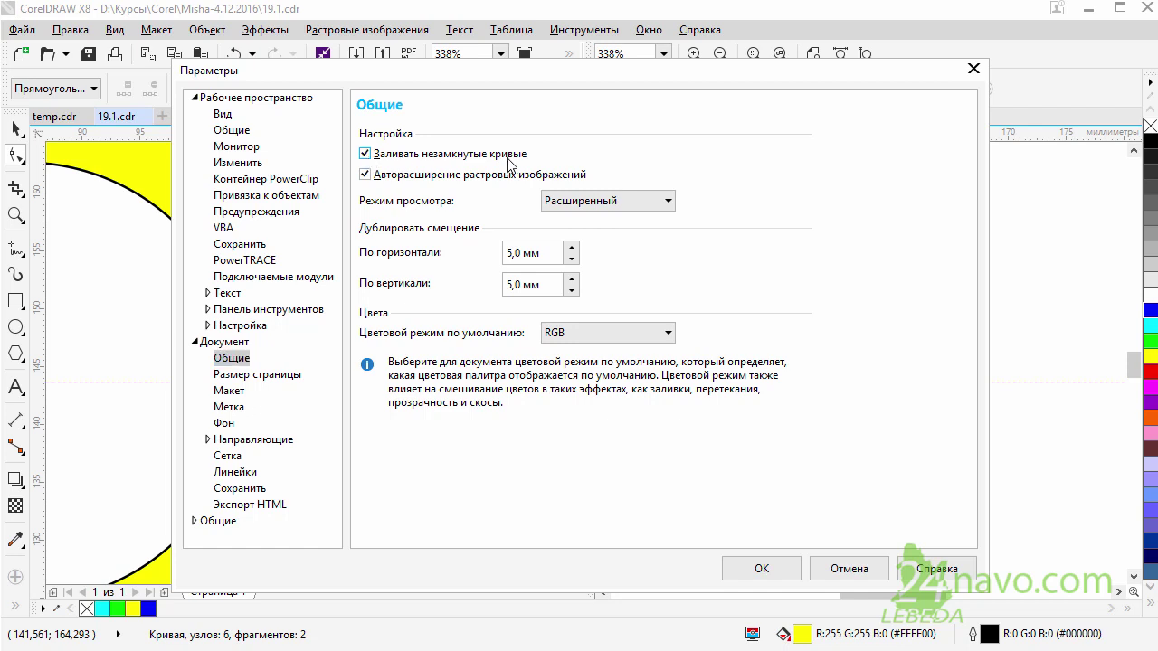
click(365, 174)
mouse_move(520, 79)
mouse_down()
mouse_move(573, 127)
mouse_move(553, 82)
mouse_up()
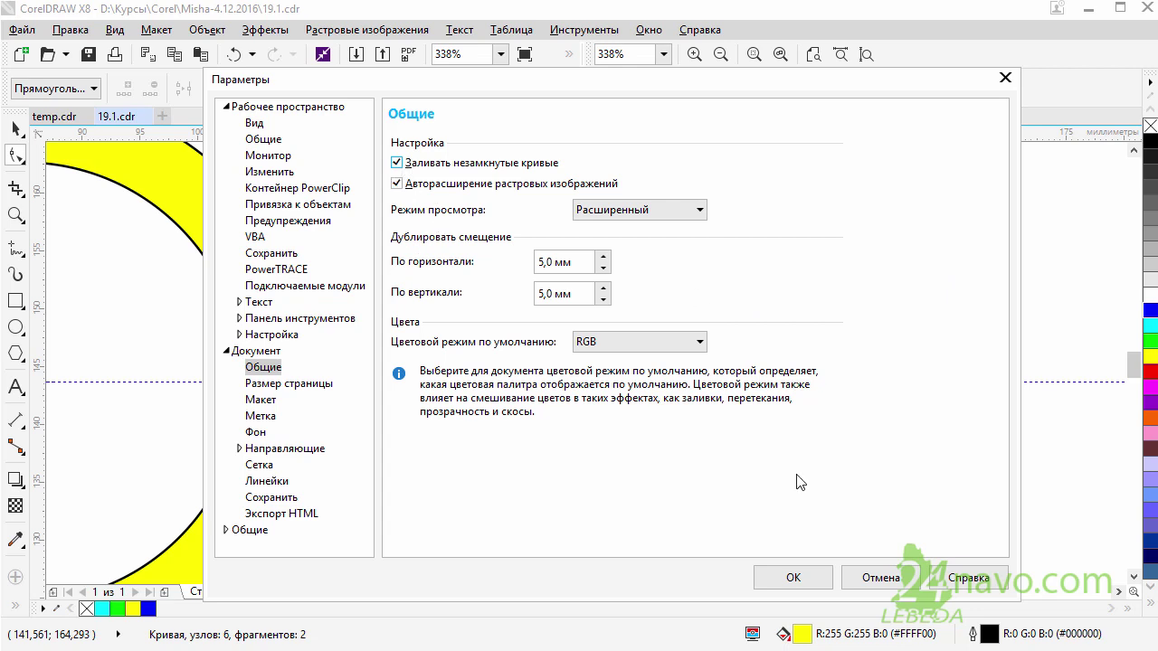
click(814, 577)
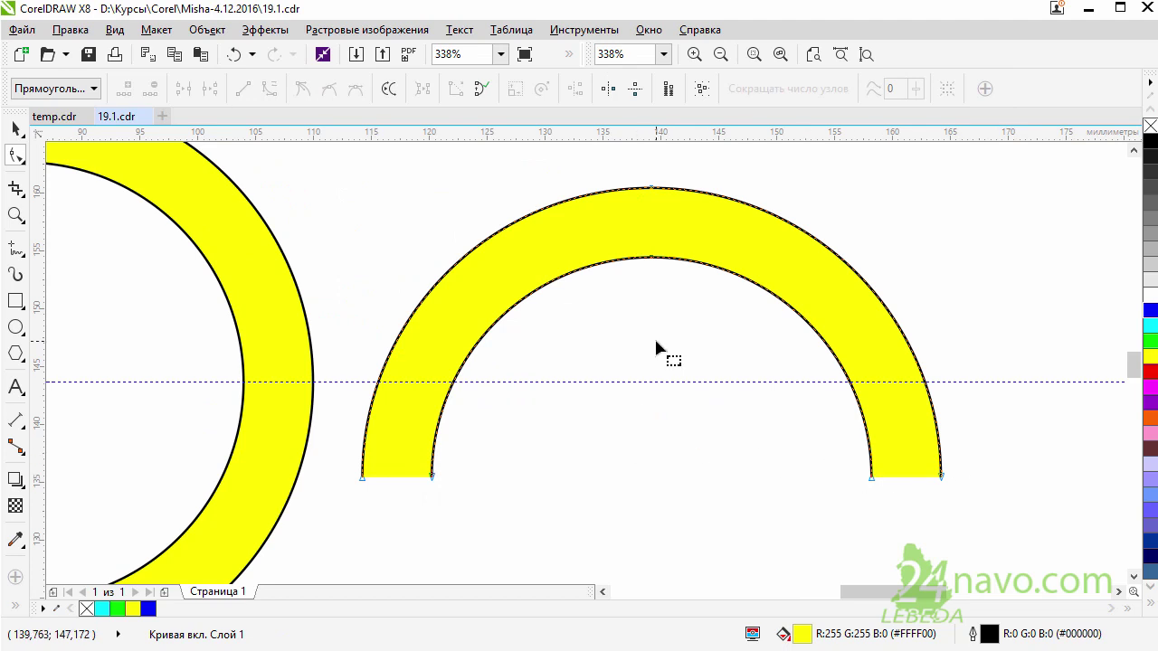
Step: Zoom out and slide the whole arch left onto the full ring's right side
scroll(710, 394, down, 3)
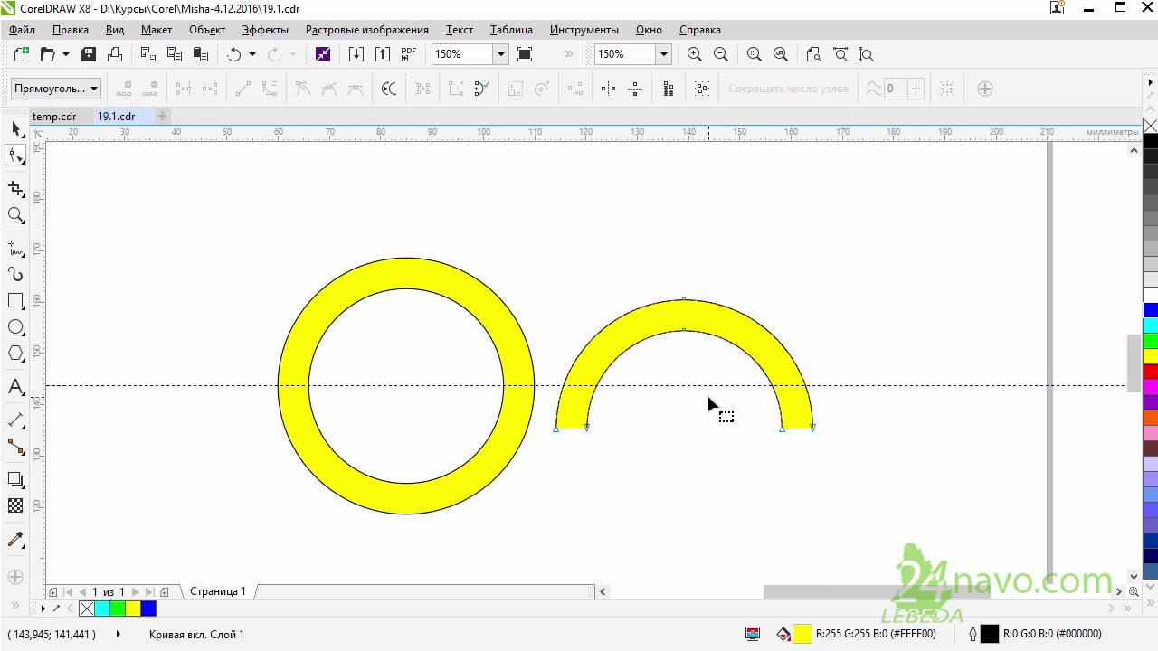
click(15, 129)
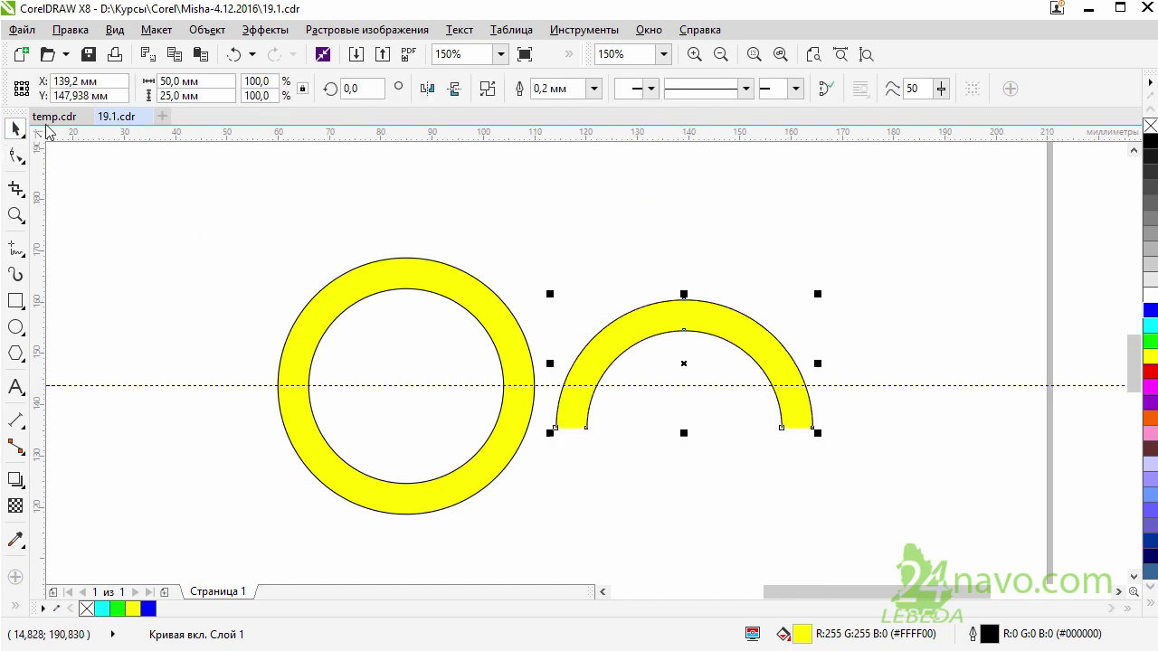
drag(727, 330, 729, 262)
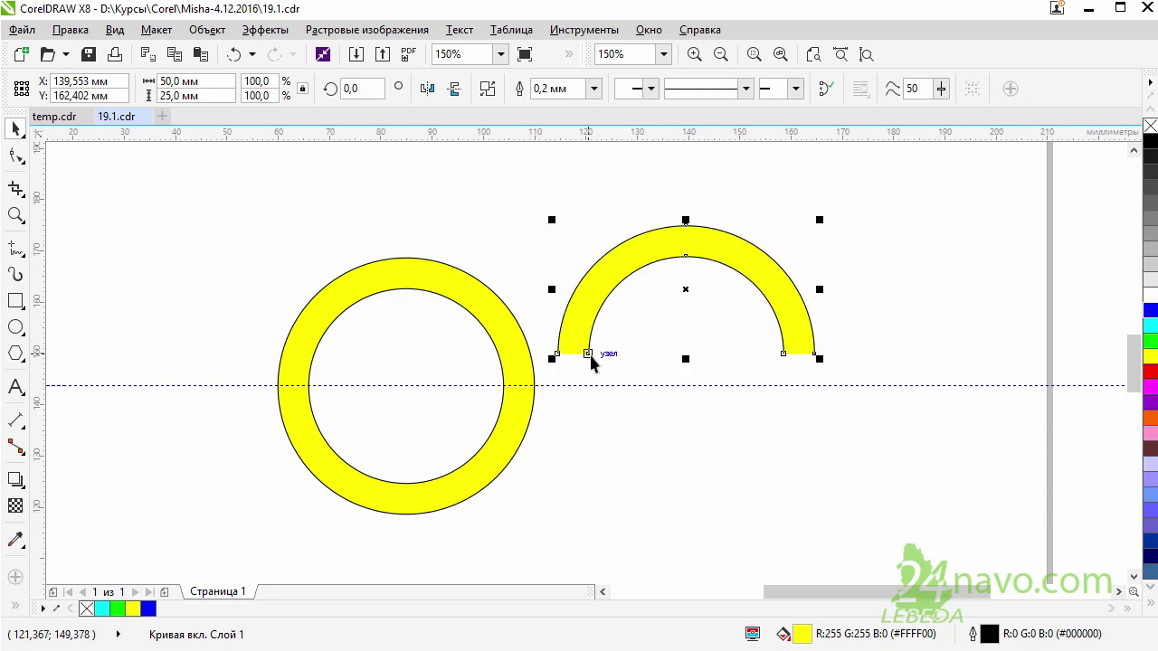
drag(588, 355, 503, 387)
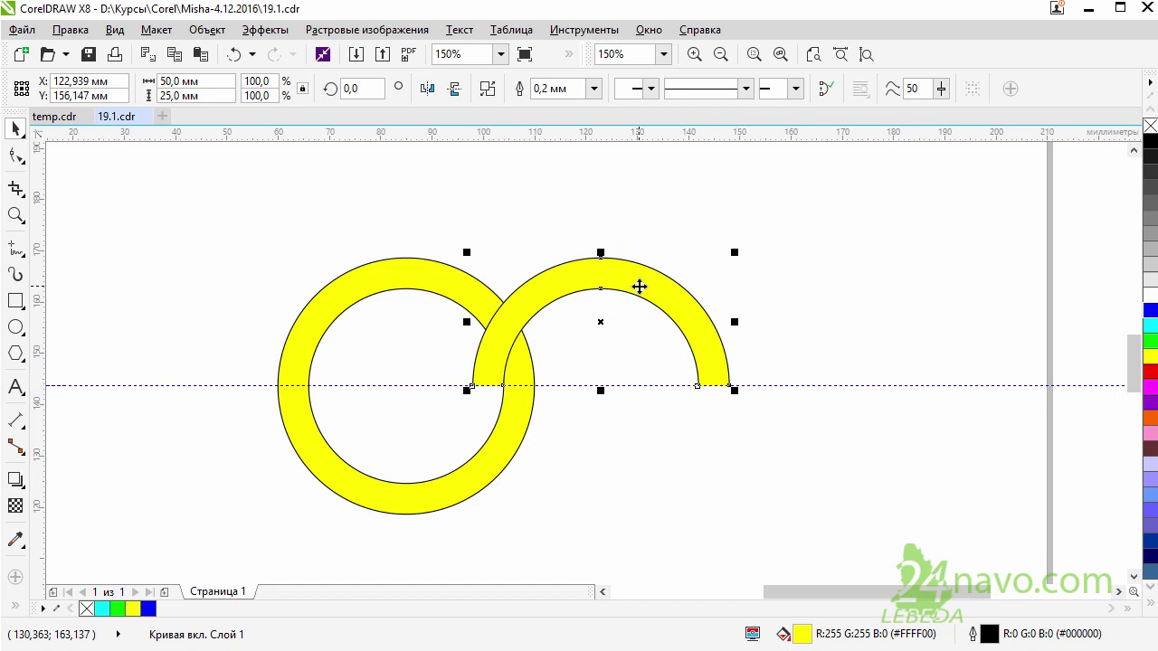
drag(643, 284, 738, 369)
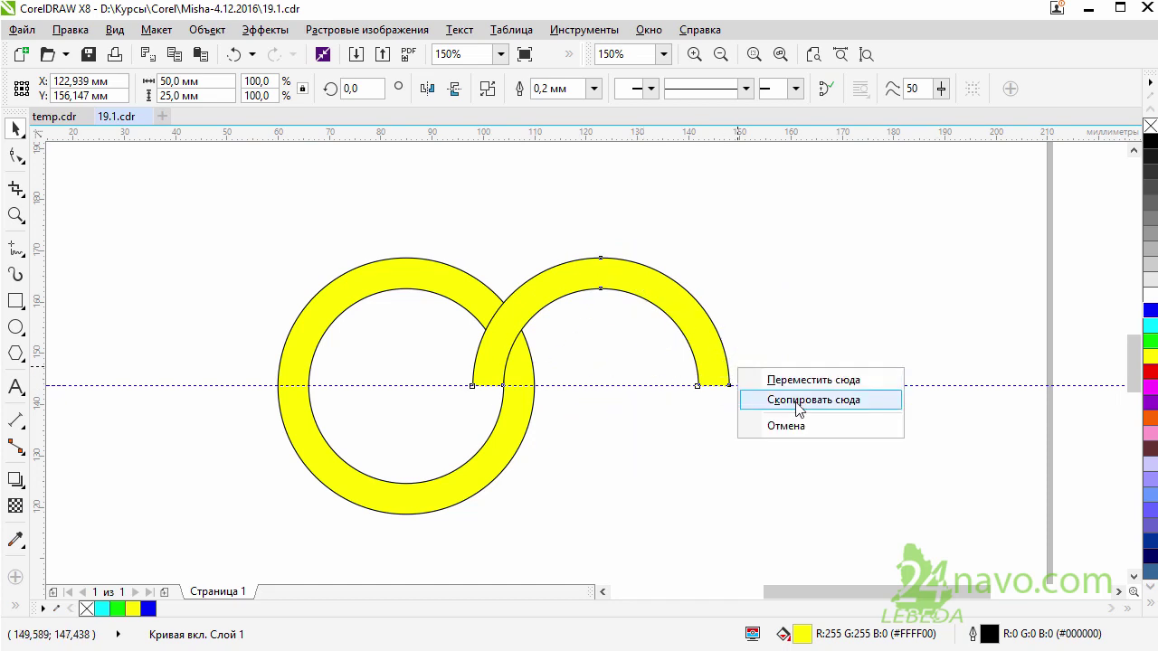
Step: Drop a copy of the arch, mirror it vertically, and snap it beneath to close the ring
click(796, 401)
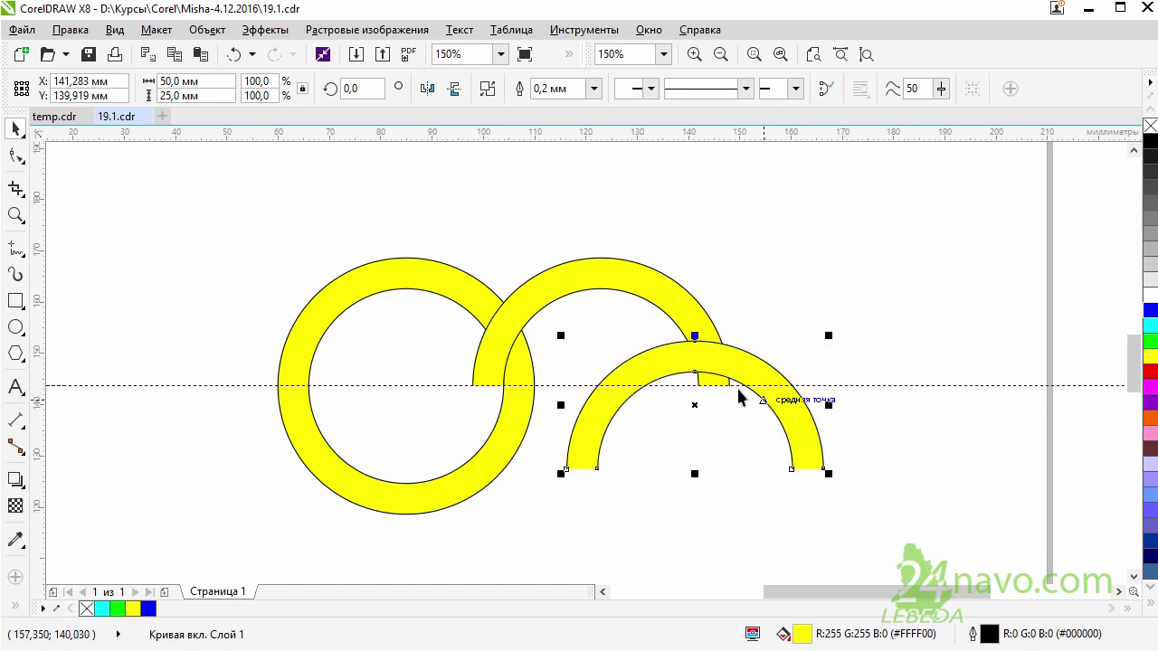
click(455, 88)
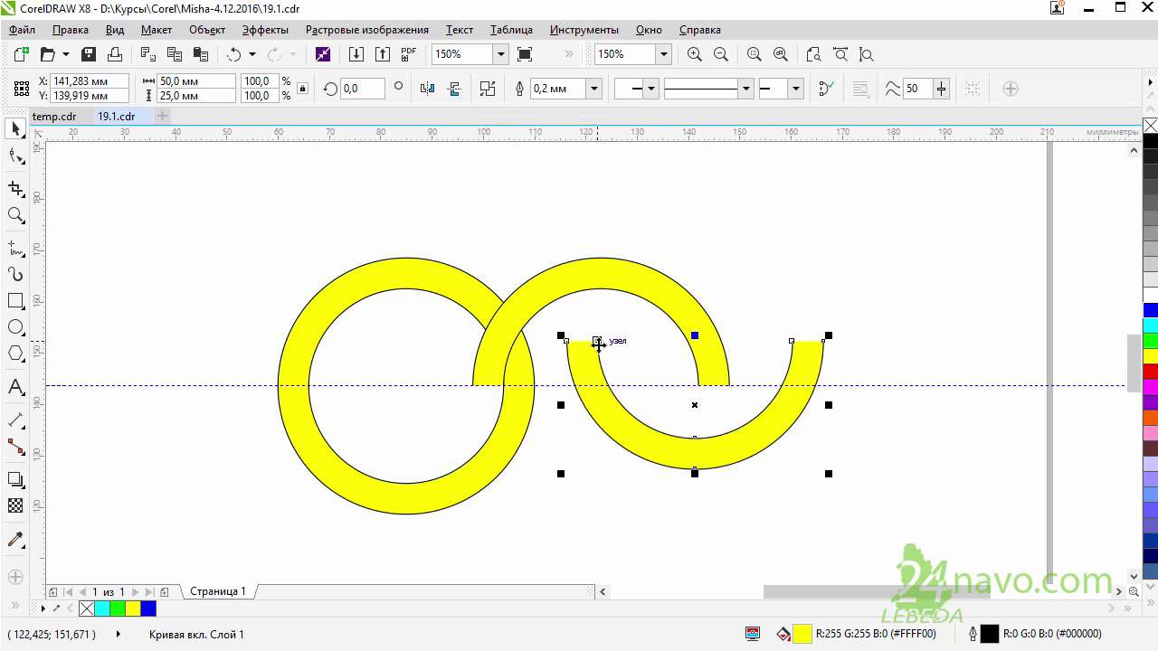
drag(597, 340, 503, 385)
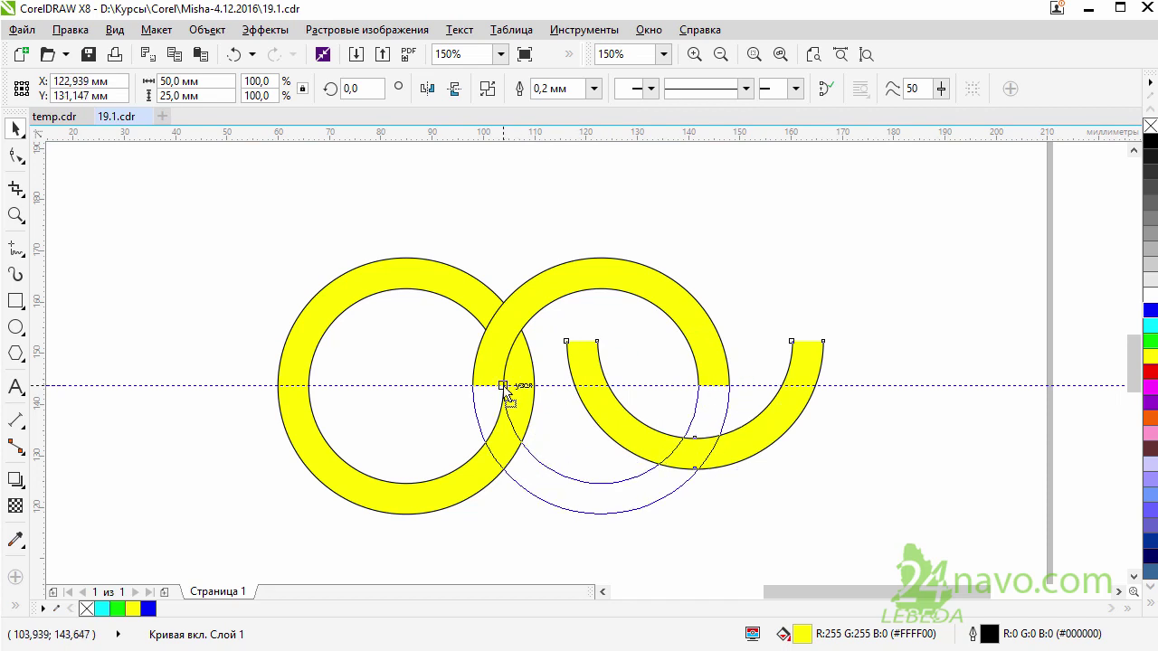
drag(503, 386, 503, 385)
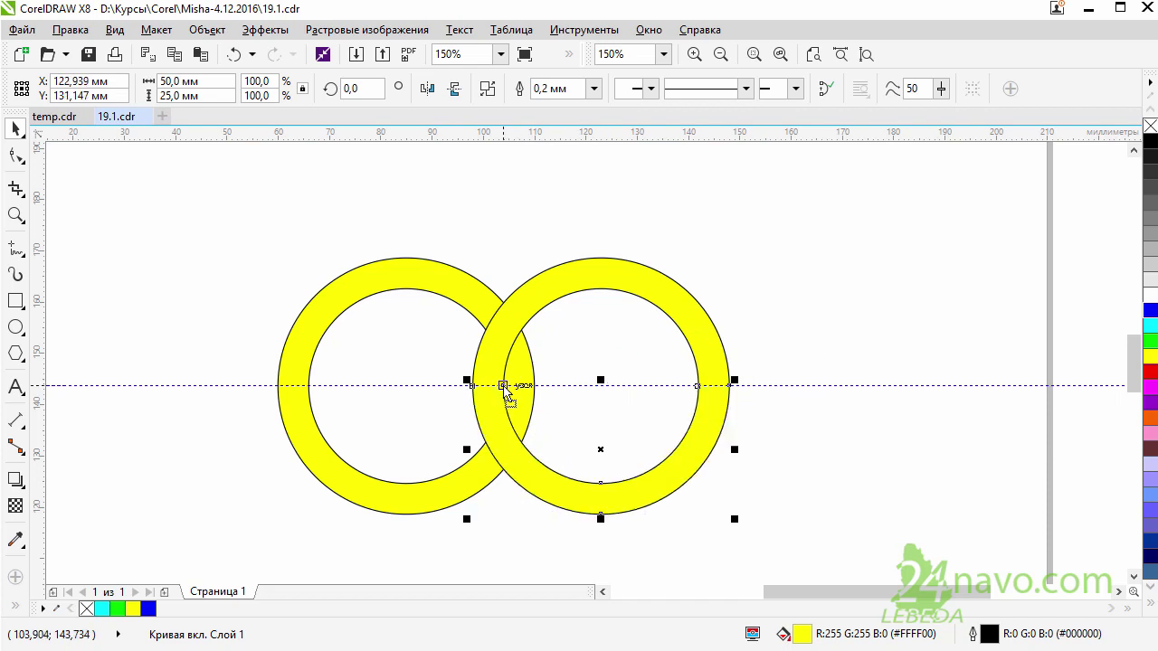
click(613, 353)
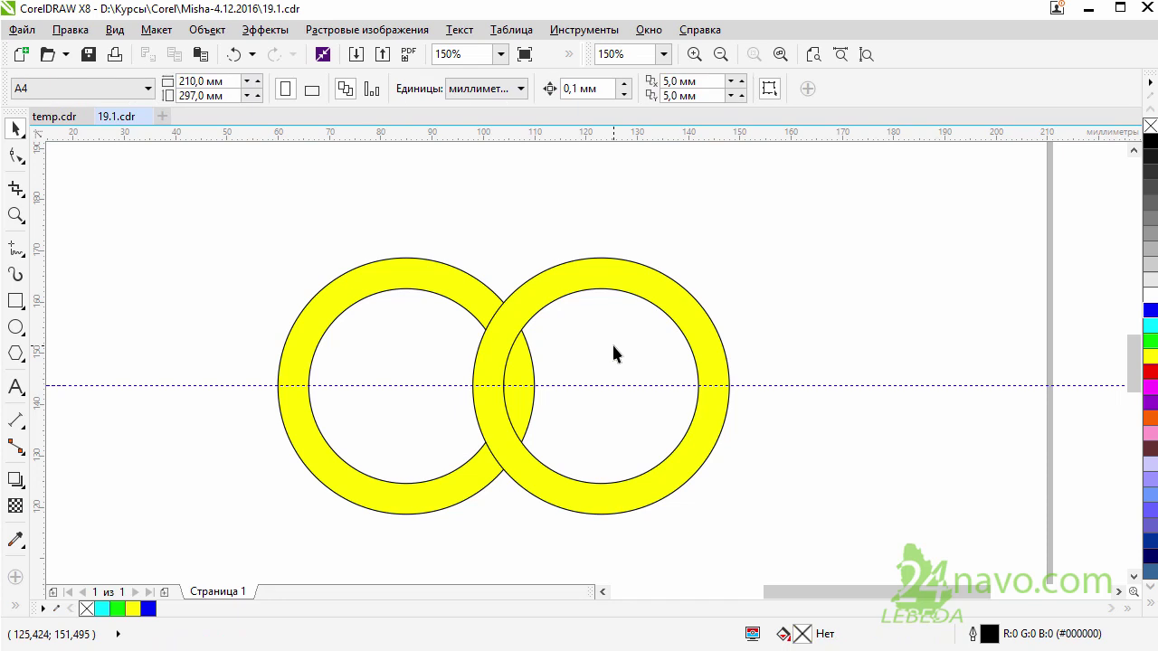
Step: Delete the horizontal guideline
click(795, 387)
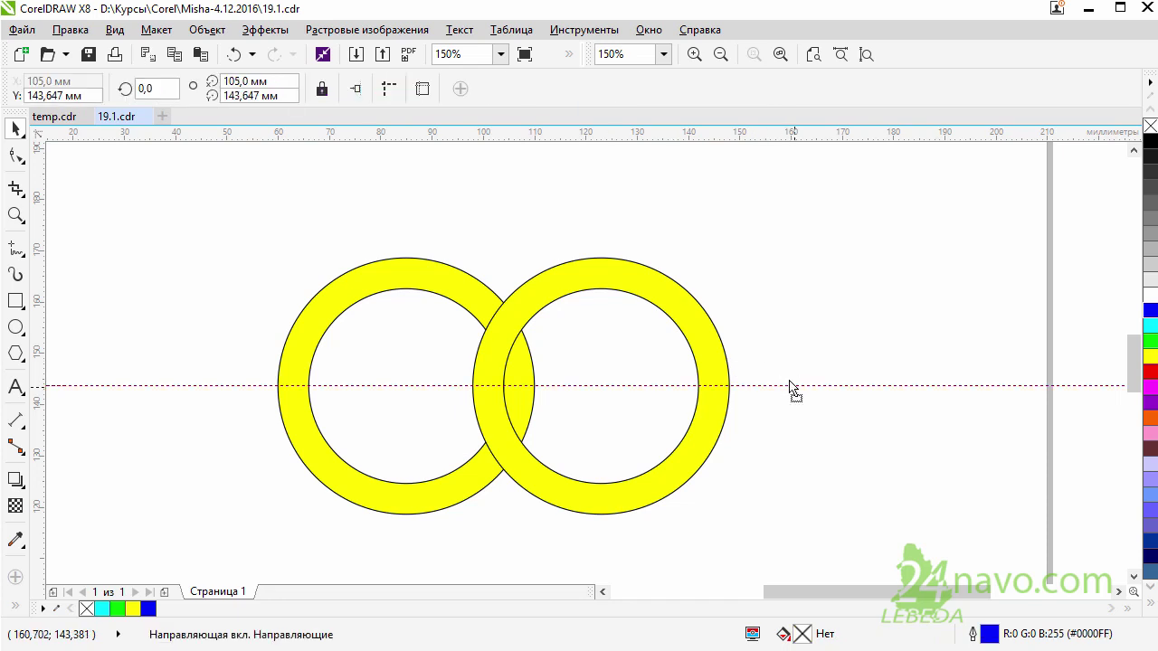
drag(790, 385, 748, 249)
key(Delete)
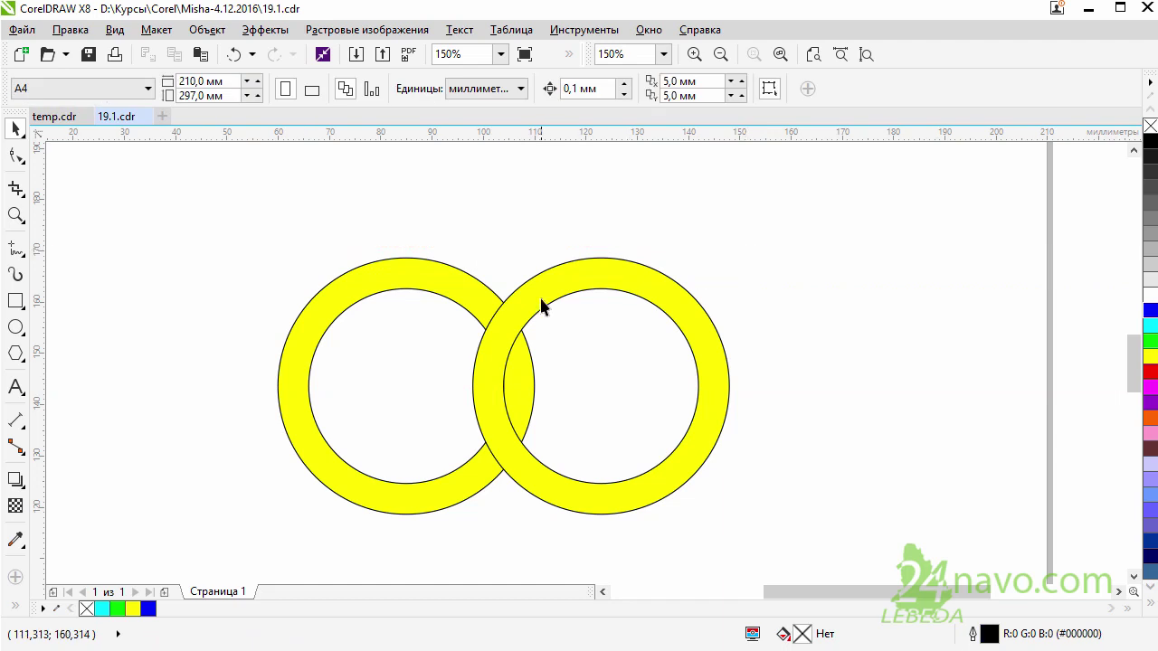
Step: Send the right ring's top half to the back of the page (На задний план страницы)
click(541, 306)
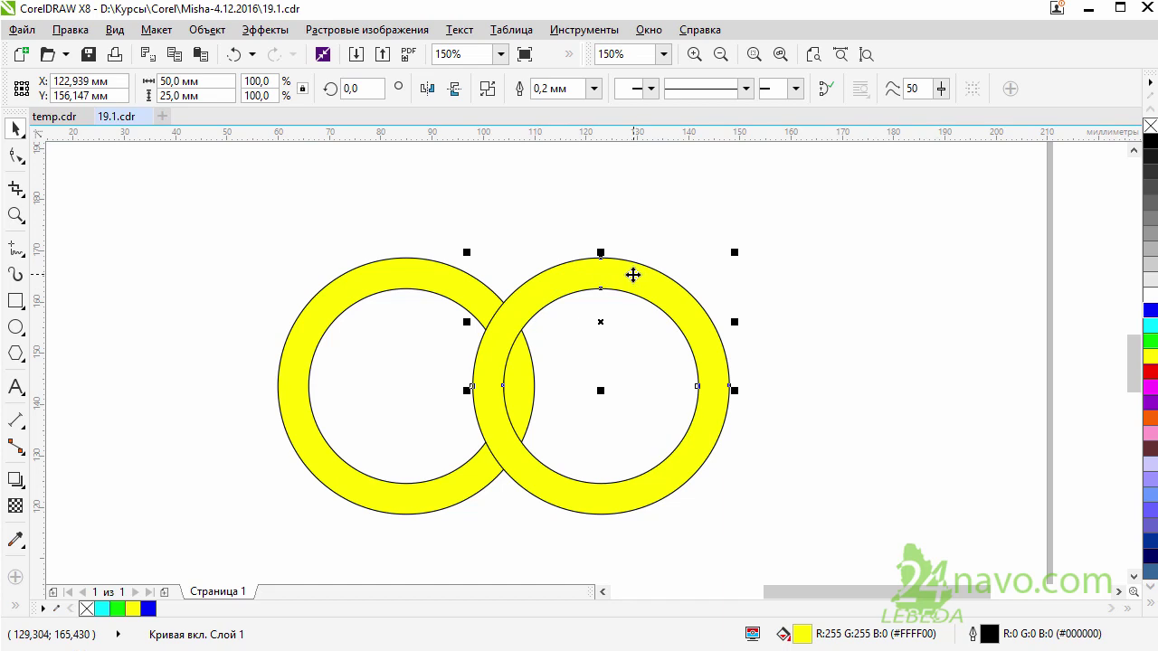
right_click(628, 272)
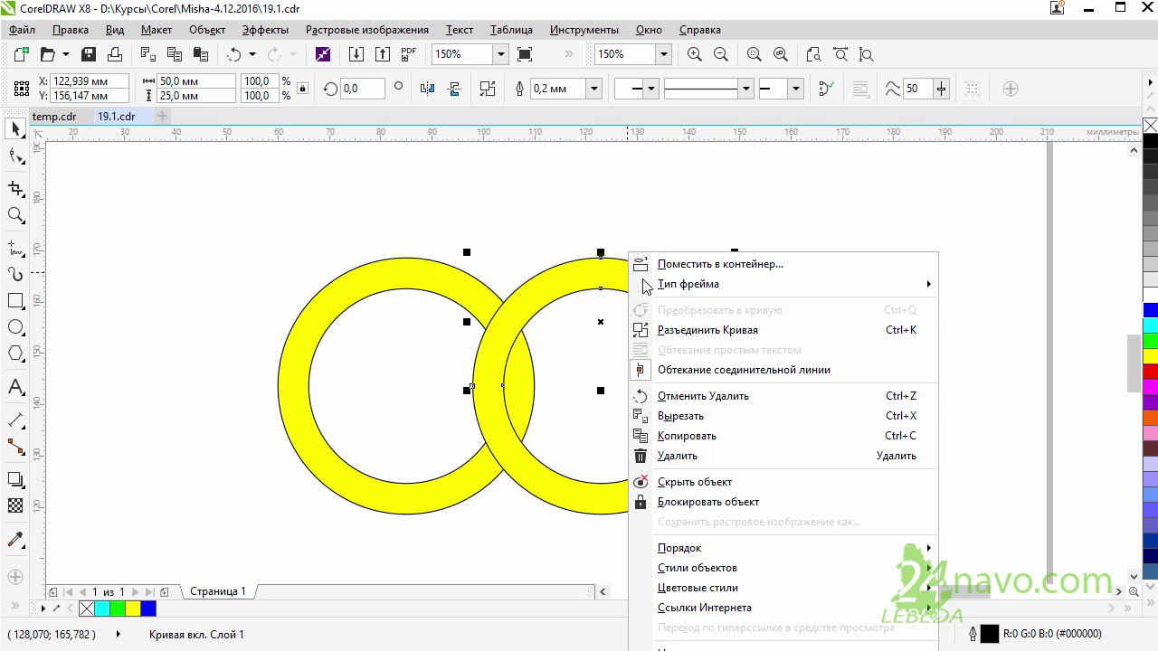
mouse_move(679, 548)
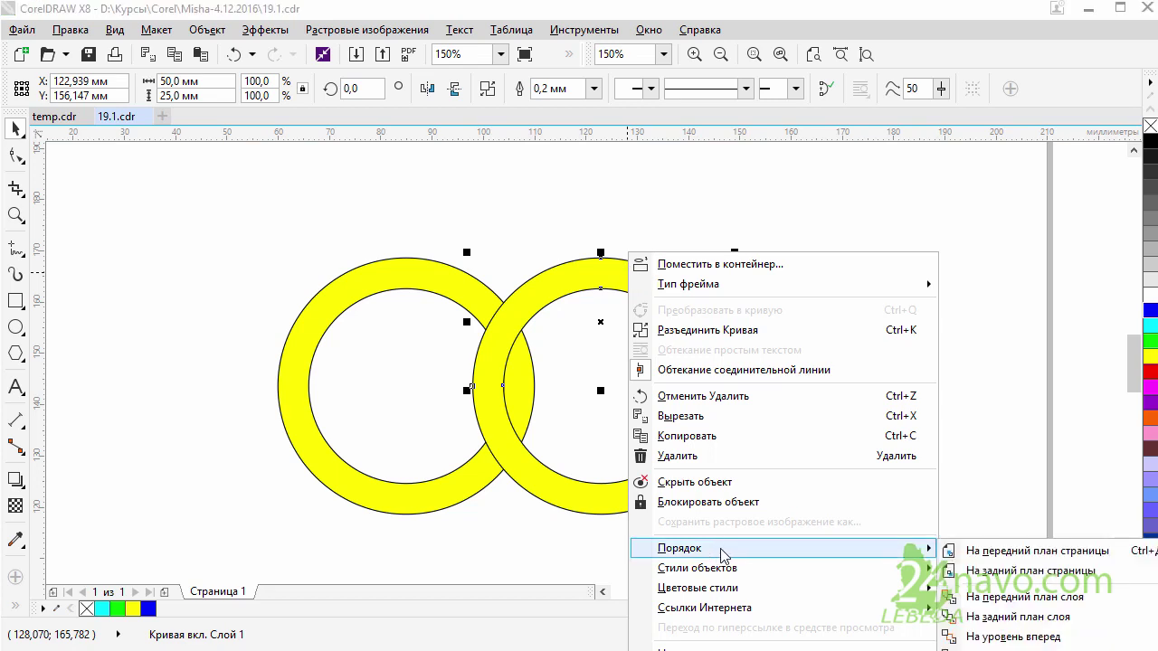
click(992, 584)
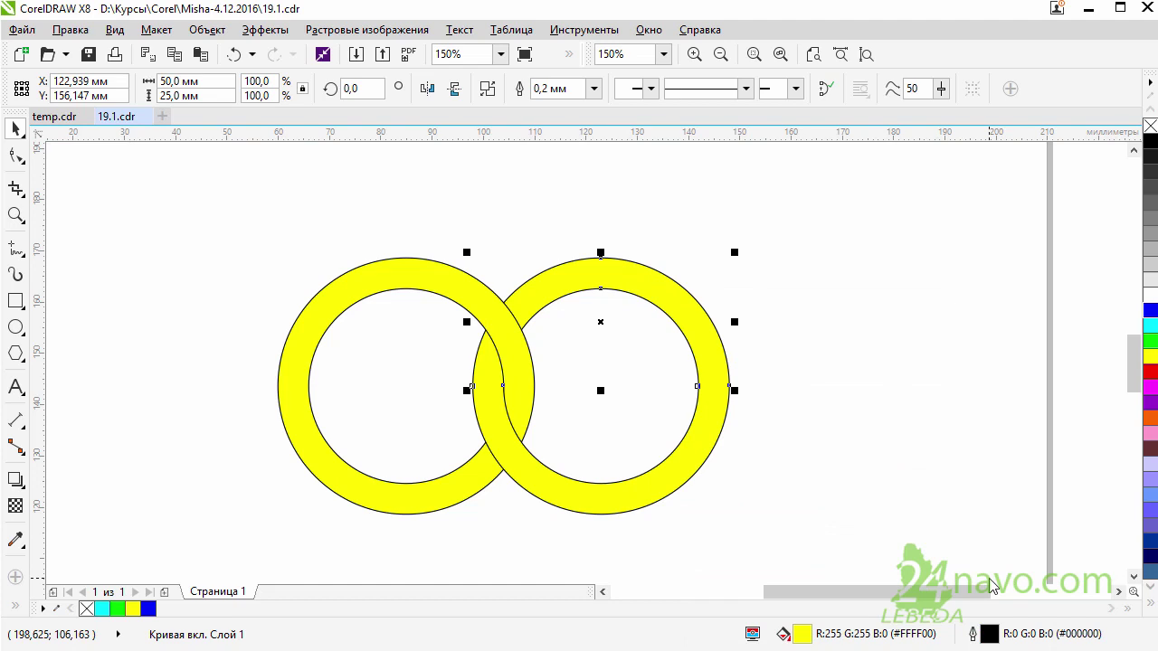
click(782, 326)
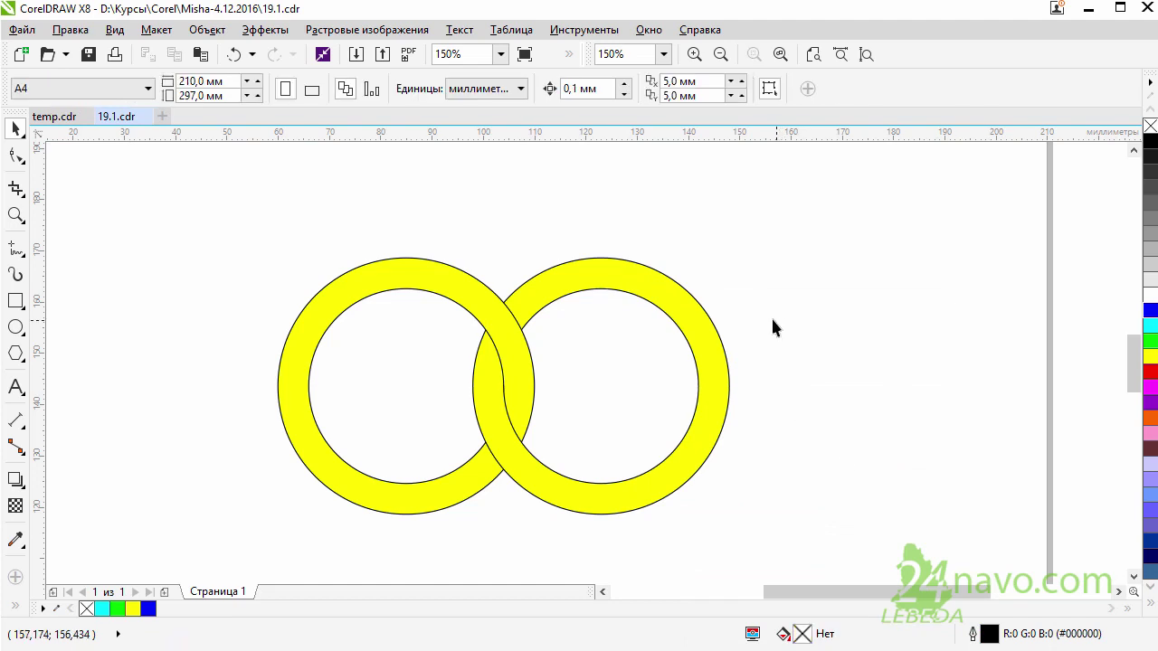
mouse_move(791, 228)
mouse_down()
mouse_move(752, 334)
mouse_move(660, 444)
mouse_move(455, 534)
mouse_up()
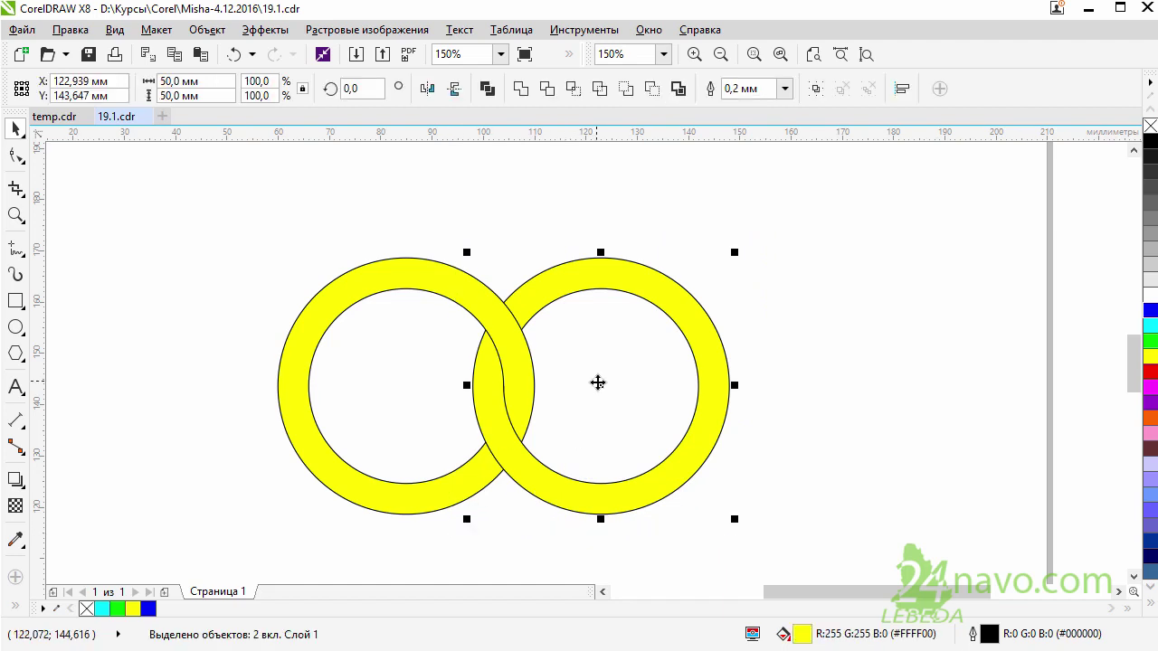
Step: Copy and paste the right ring, then snap the copy to overlap the middle ring
right_click(675, 391)
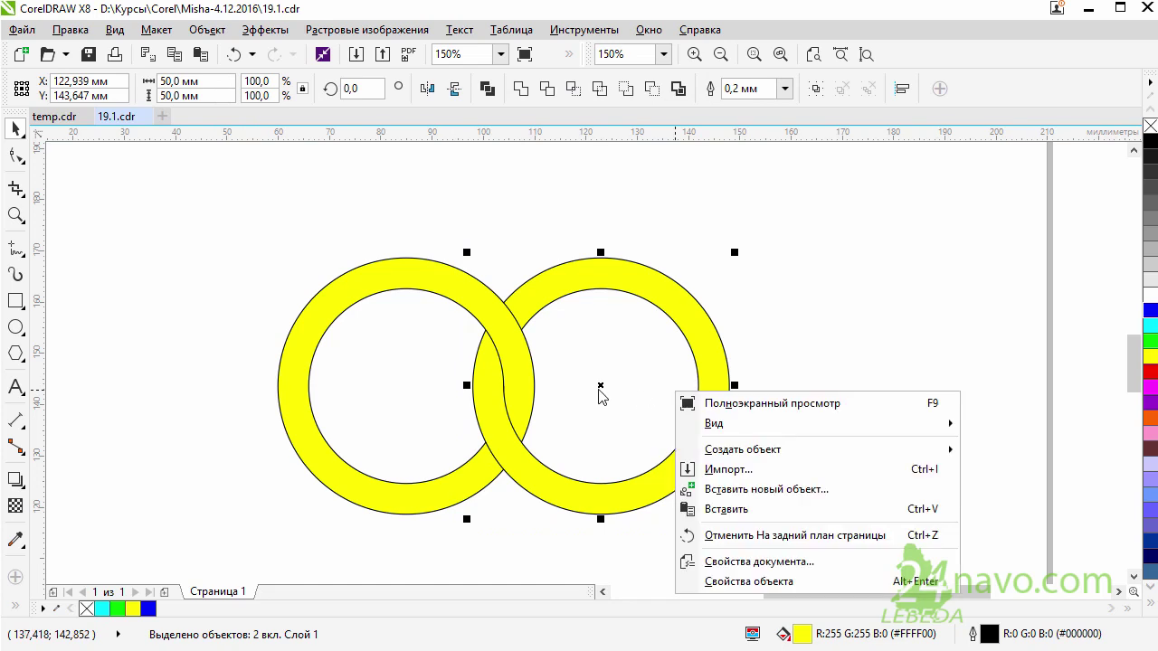
click(200, 53)
click(200, 53)
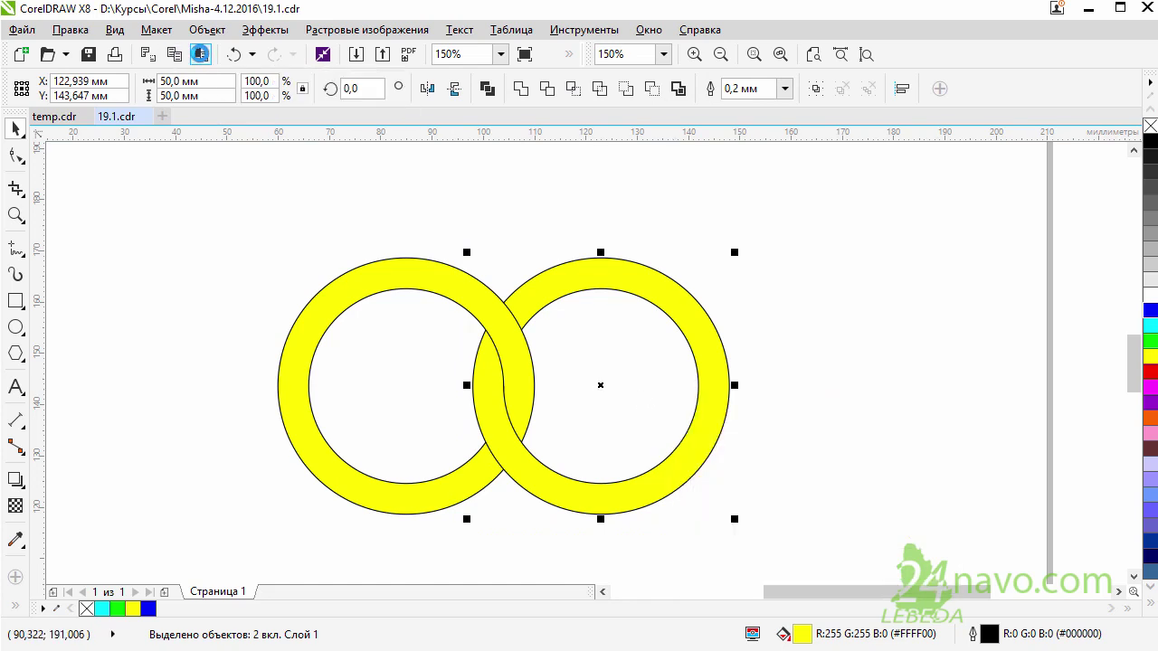
click(200, 54)
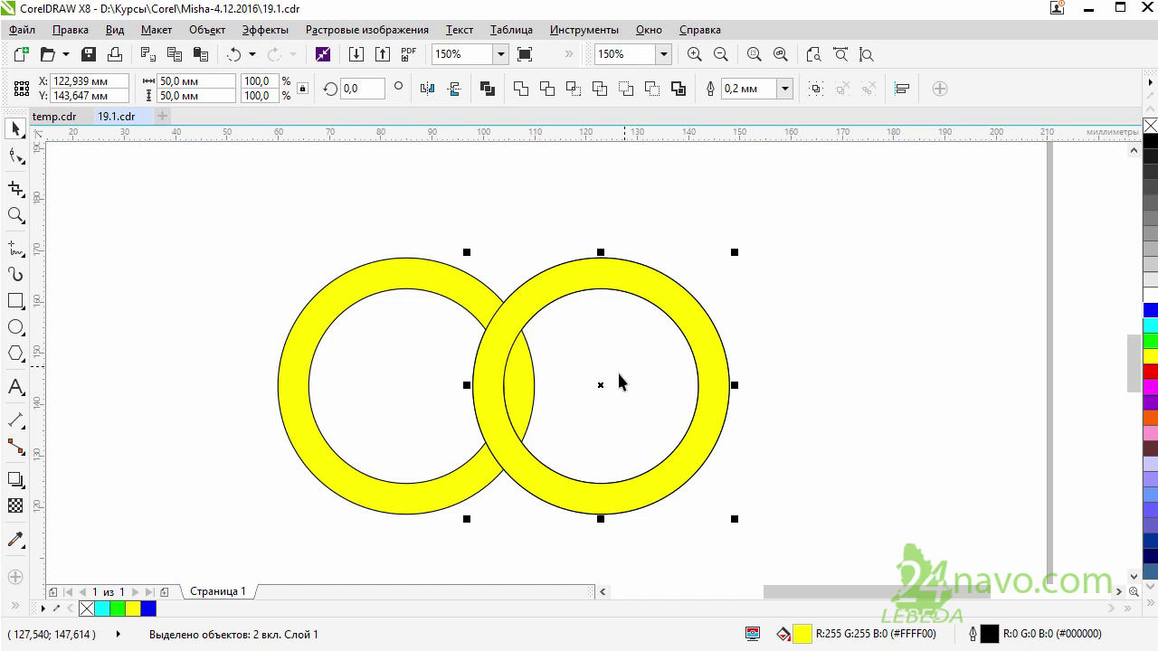
drag(600, 386, 891, 396)
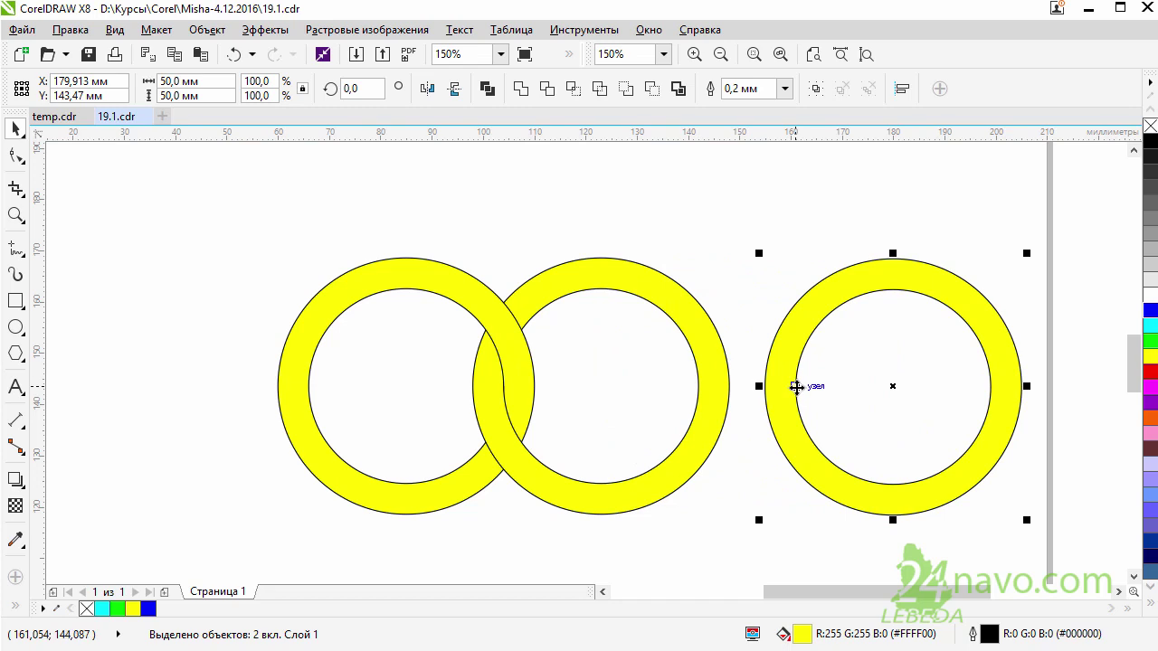
drag(796, 386, 697, 386)
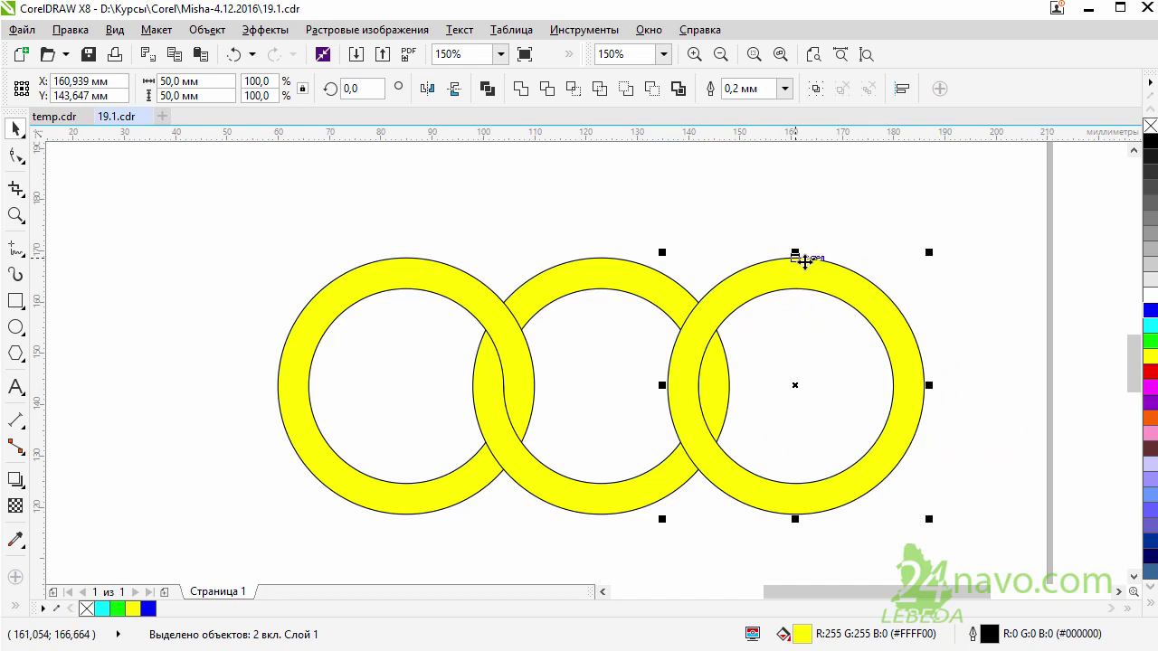
click(830, 211)
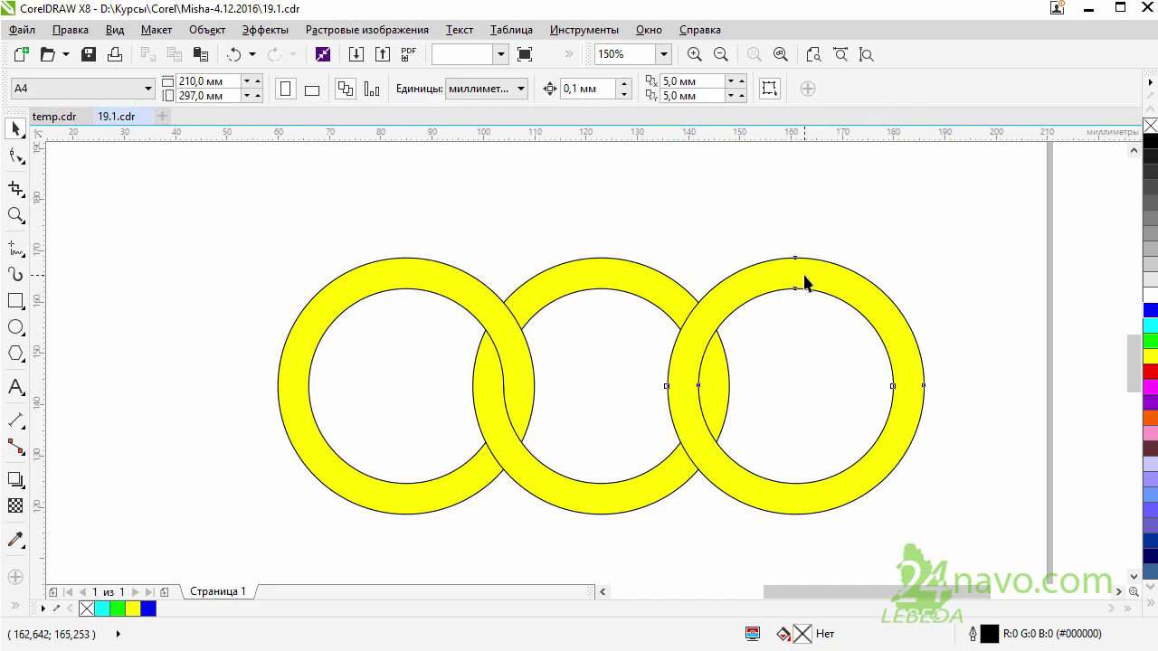
Step: Undo an accidental nudge, then send the third ring's top half to the back of the page
click(808, 272)
drag(809, 272, 814, 243)
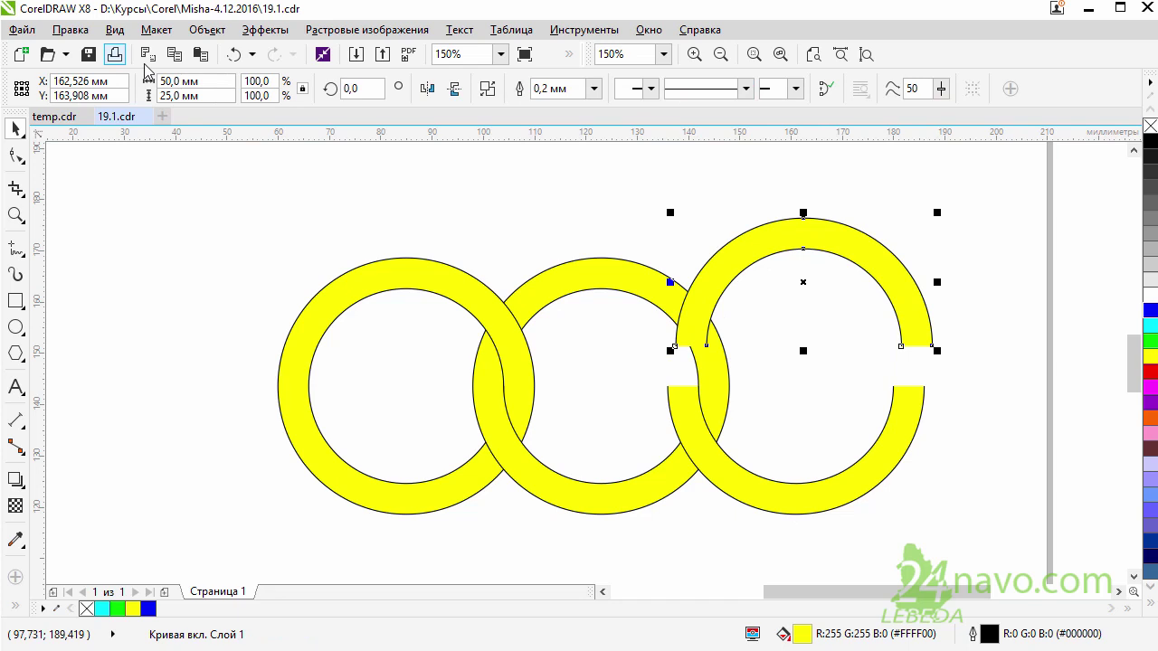
click(247, 53)
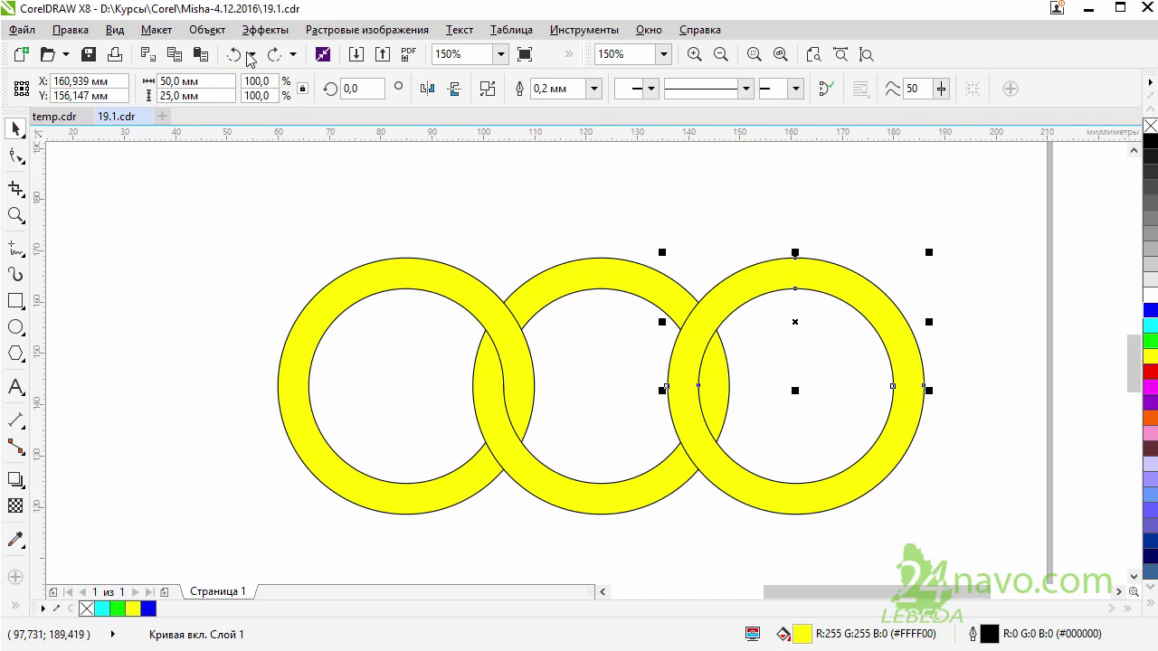
right_click(777, 268)
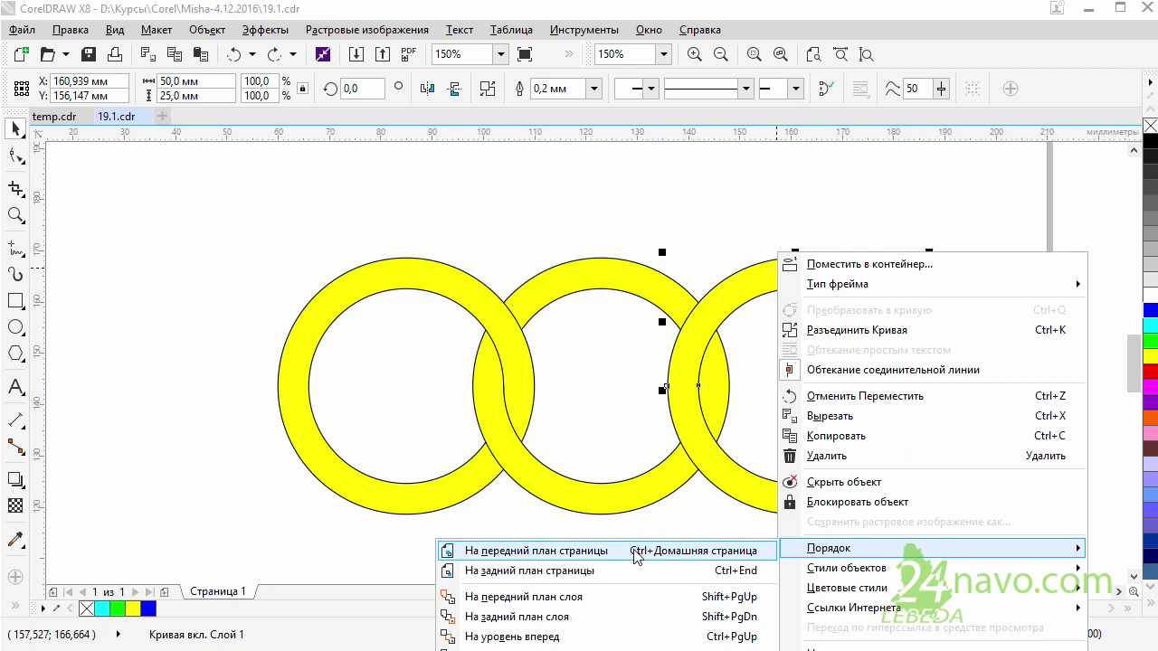
mouse_move(932, 548)
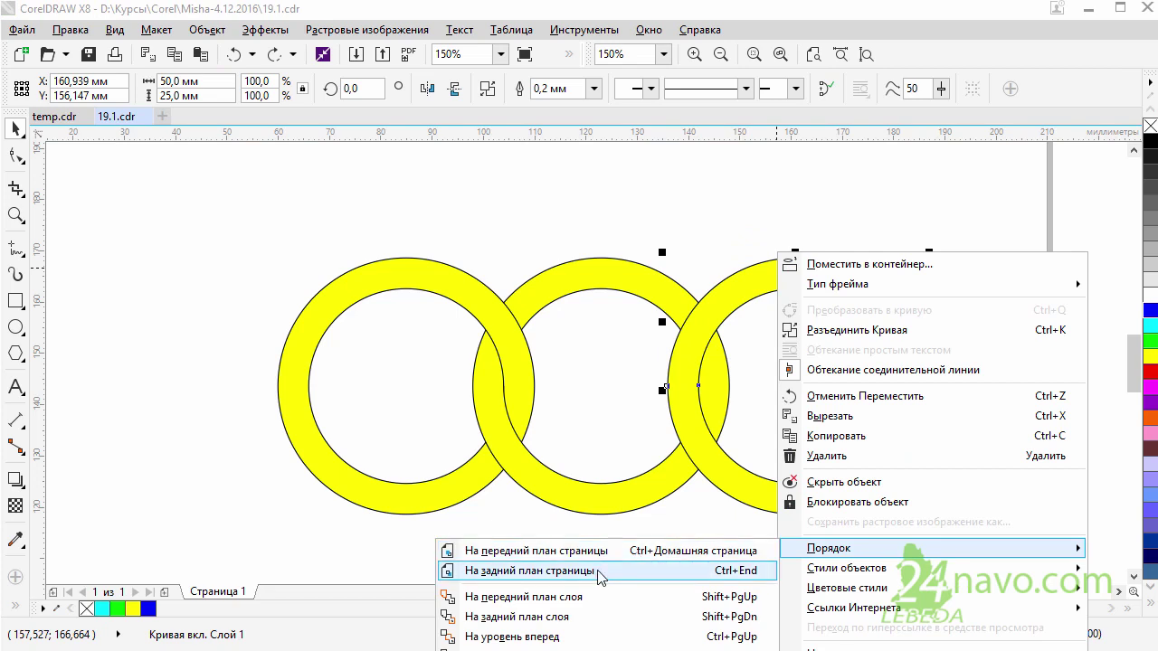
click(621, 571)
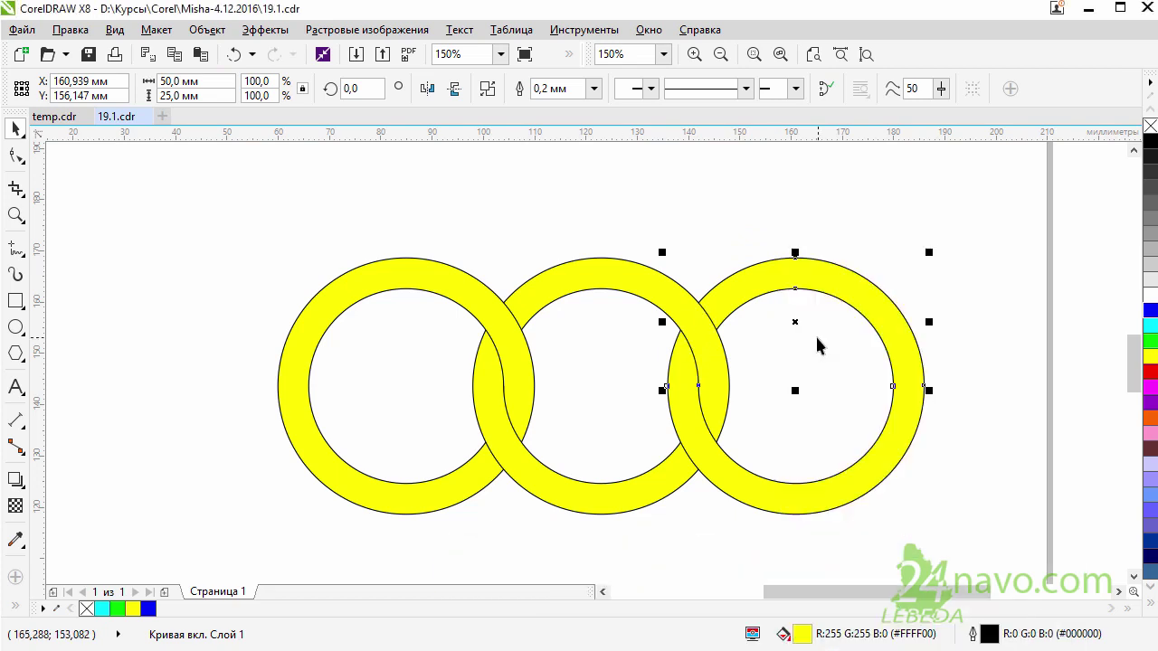
click(918, 242)
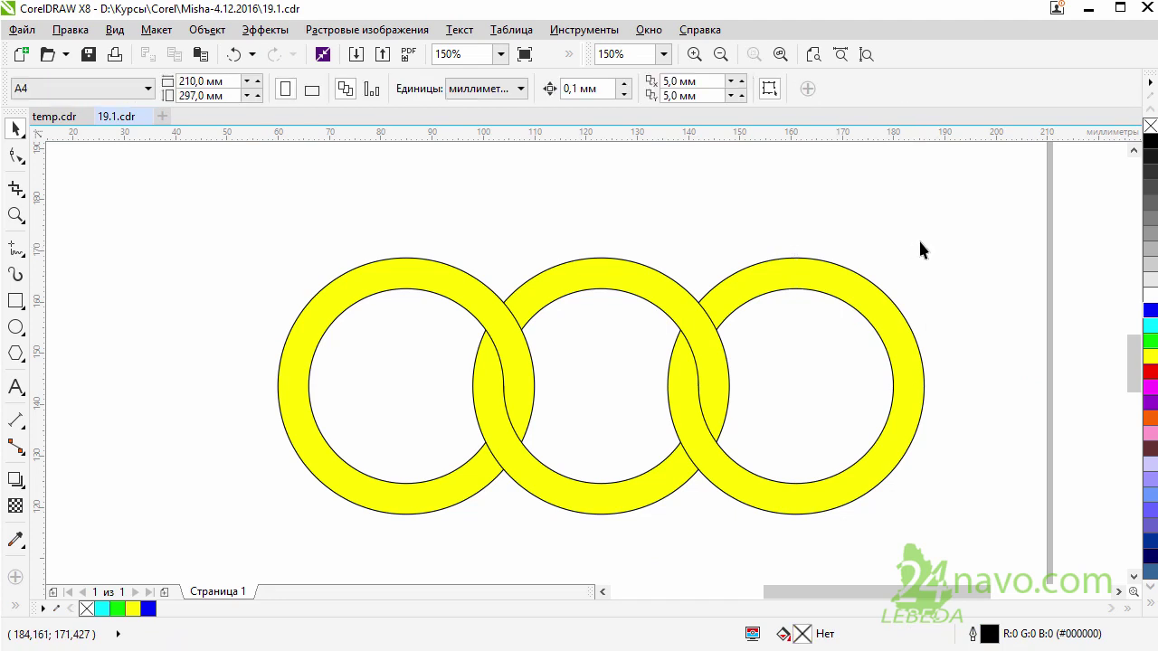
drag(982, 214, 661, 529)
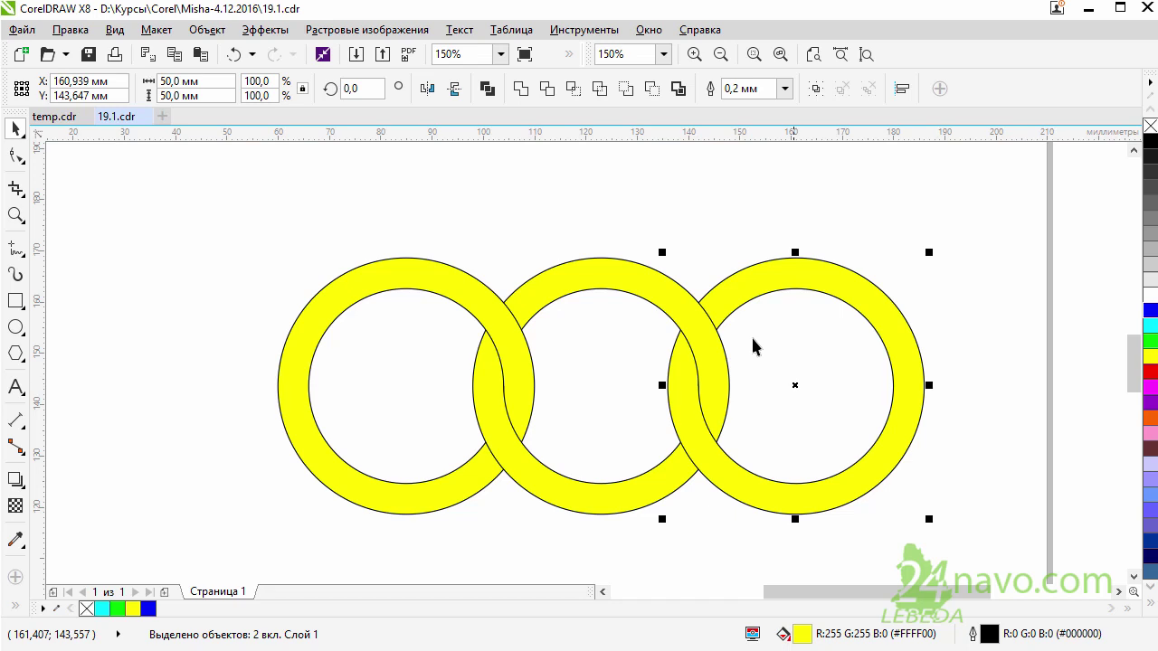
click(1006, 291)
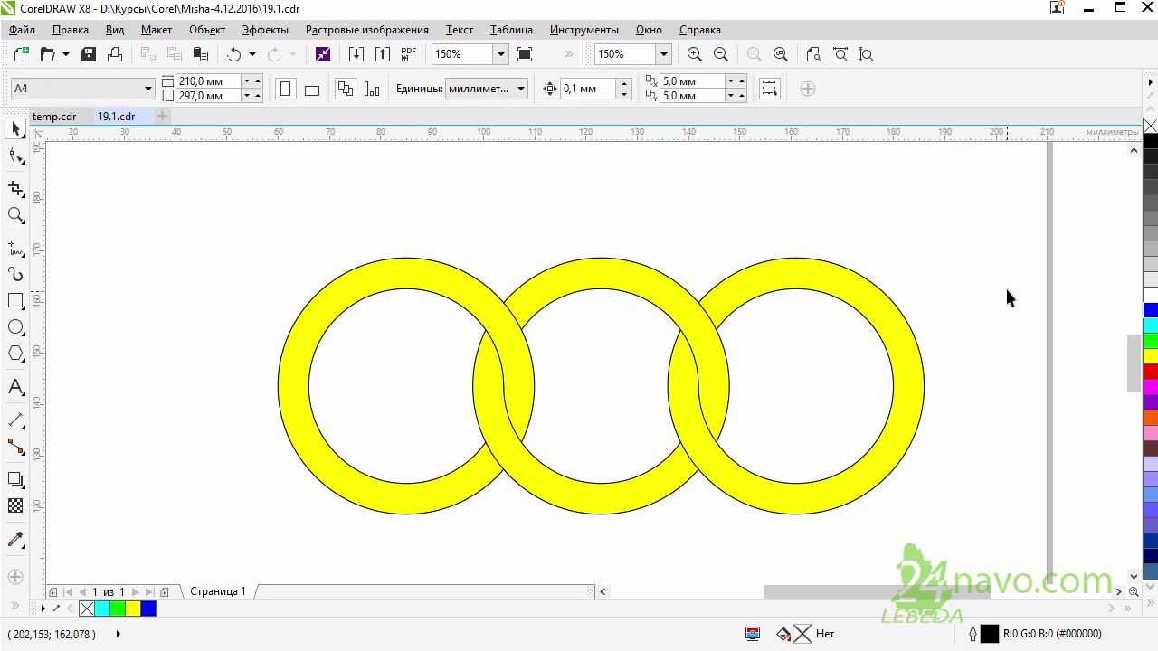
Step: Paste a fourth ring and snap it into overlap with the third ring's right side
click(204, 62)
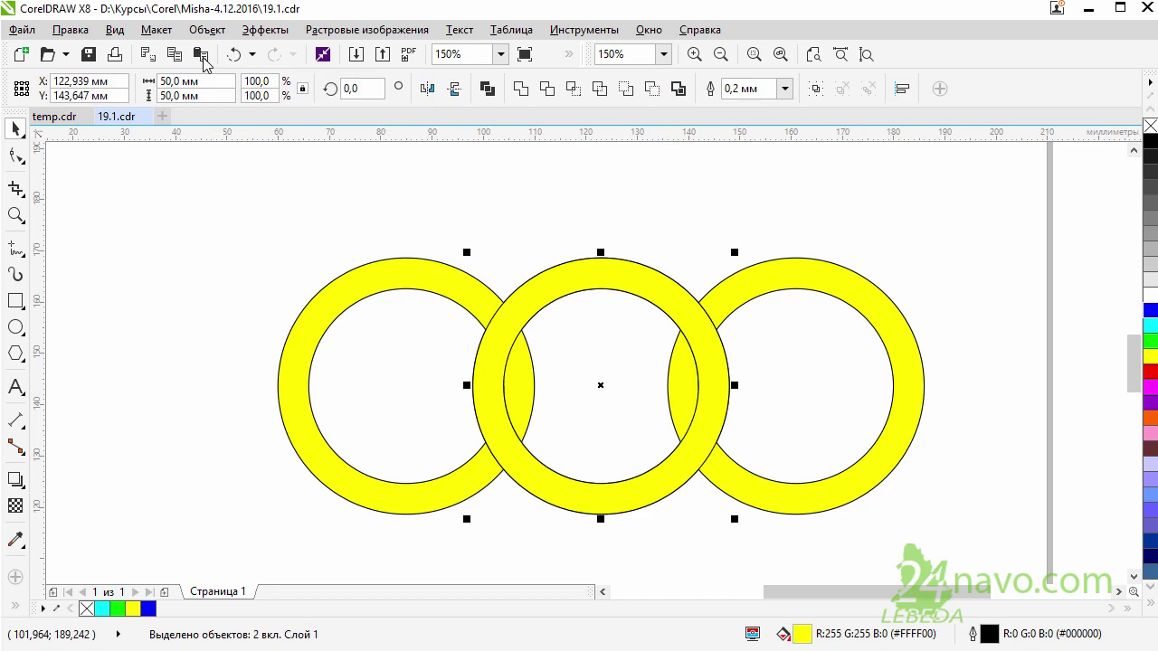
mouse_move(599, 385)
mouse_down()
mouse_move(673, 401)
mouse_move(977, 394)
mouse_up()
drag(885, 593, 942, 593)
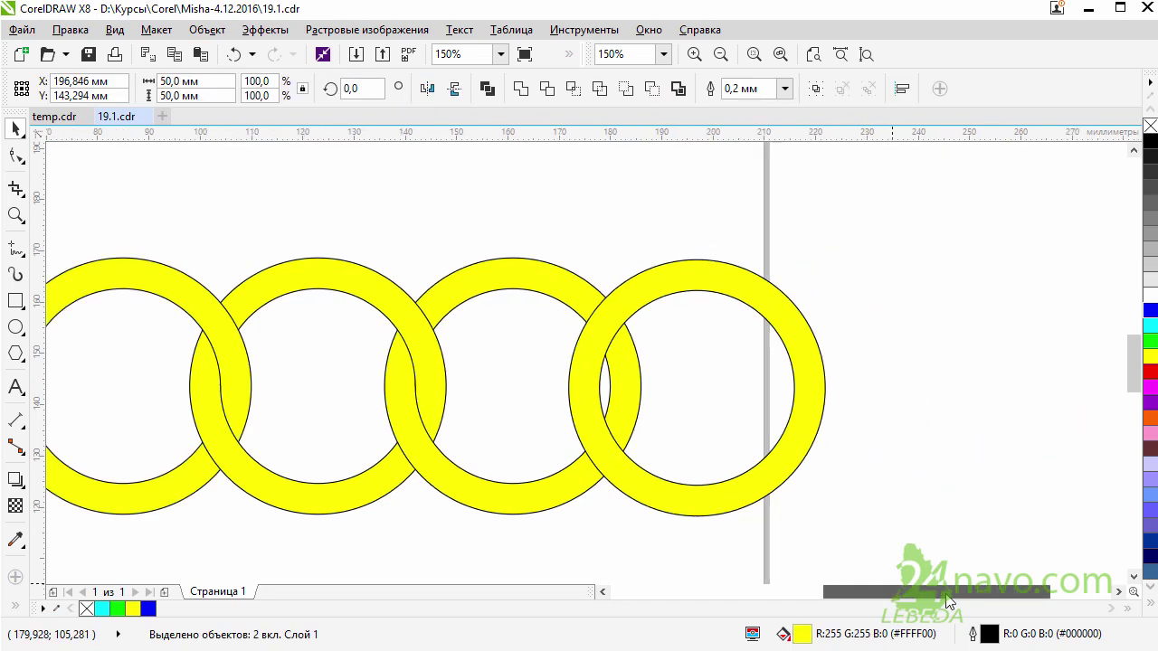
drag(705, 395, 808, 398)
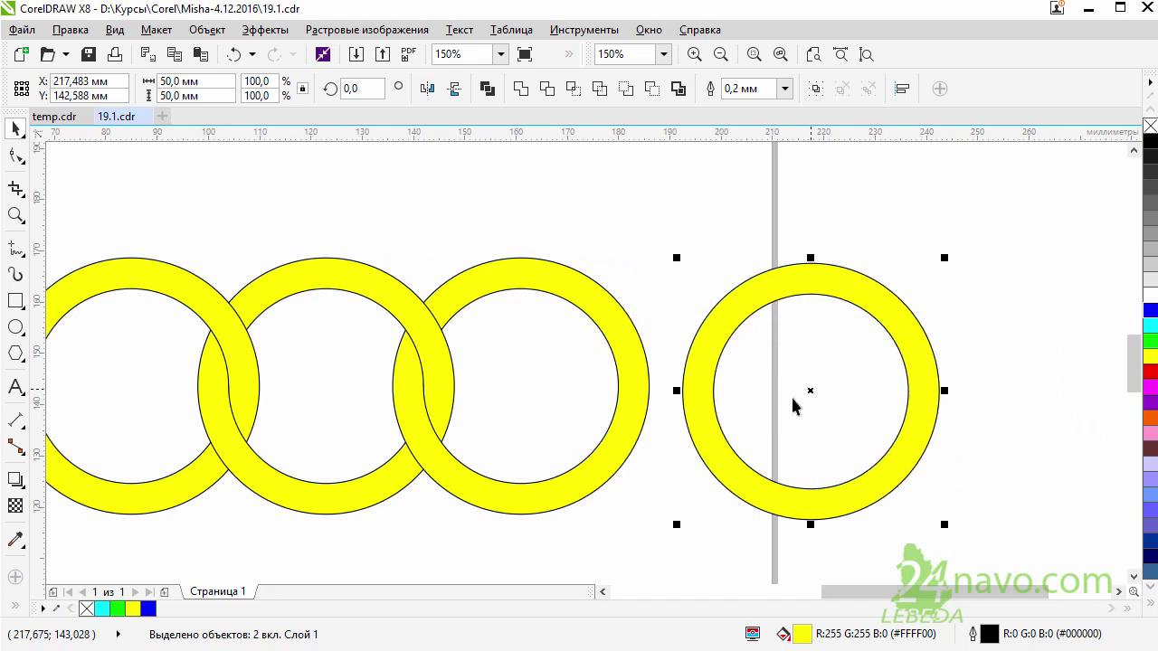
drag(713, 390, 617, 387)
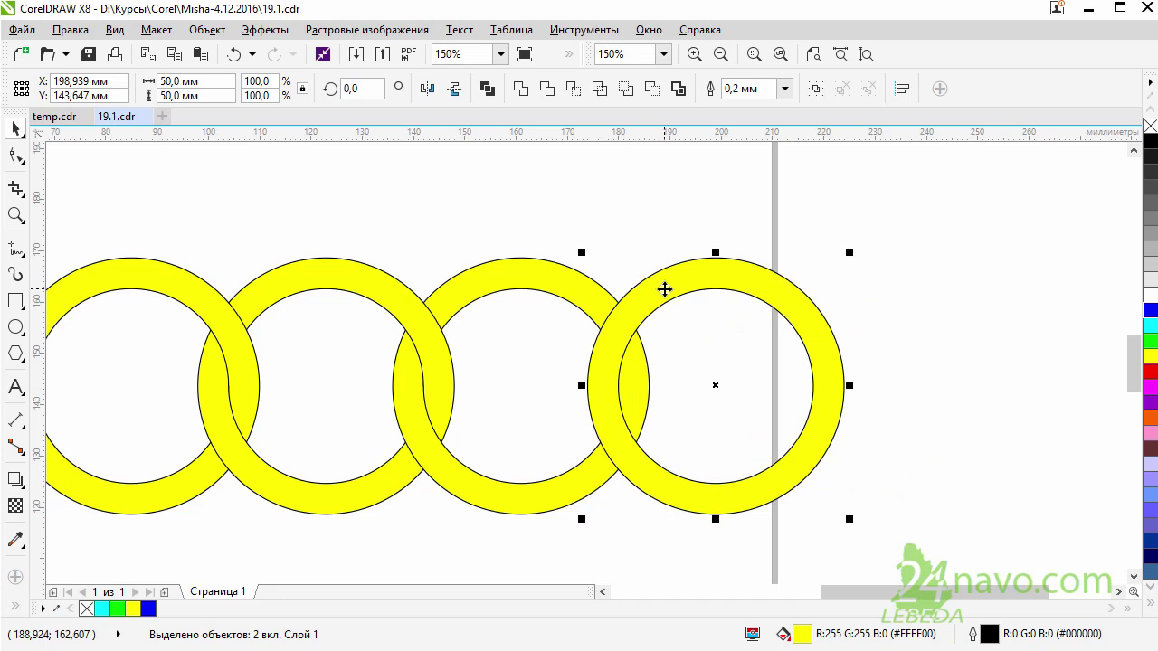
key(Escape)
click(707, 268)
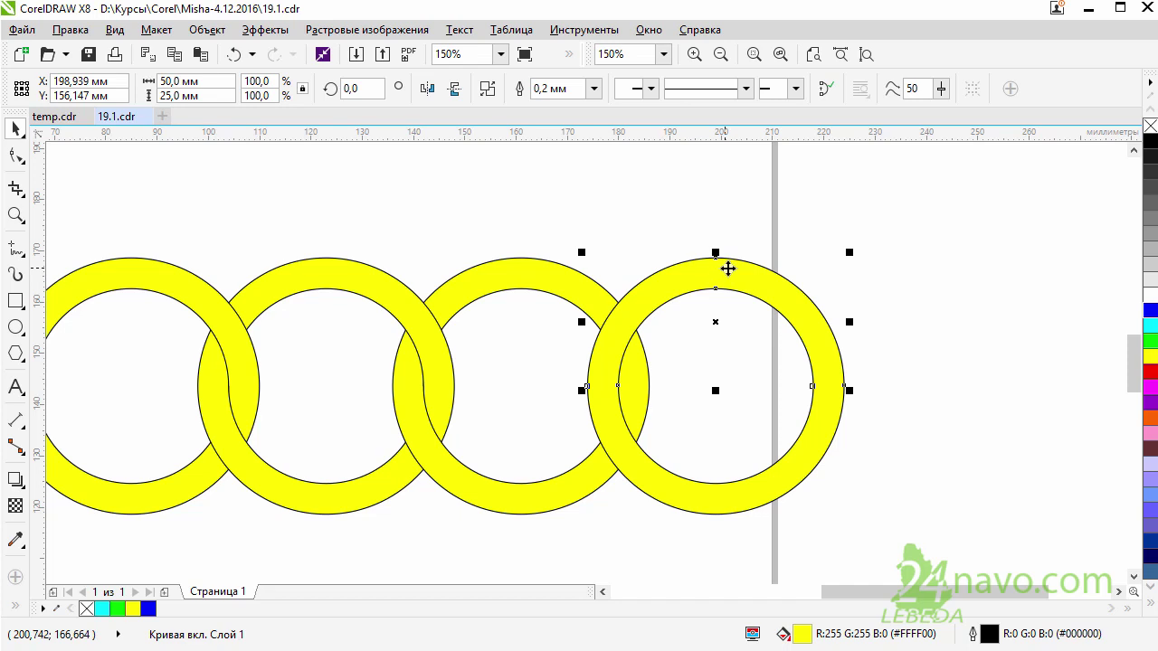
right_click(724, 277)
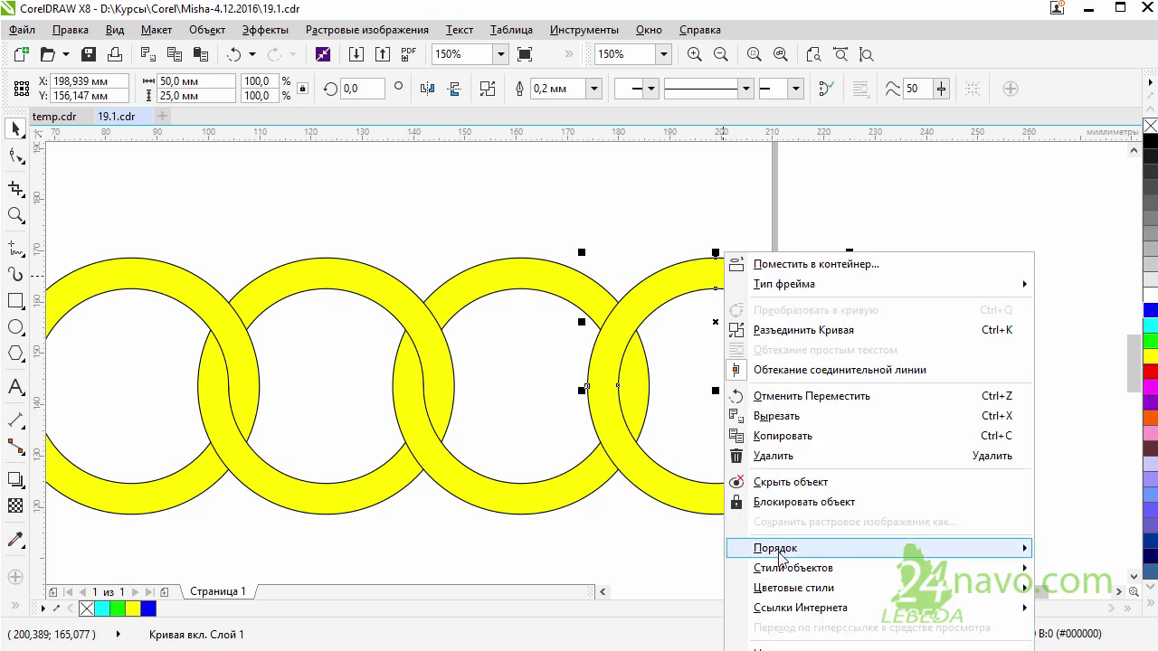
Step: Send the fourth ring's top half to the back so it passes behind the third ring
mouse_move(877, 548)
click(471, 550)
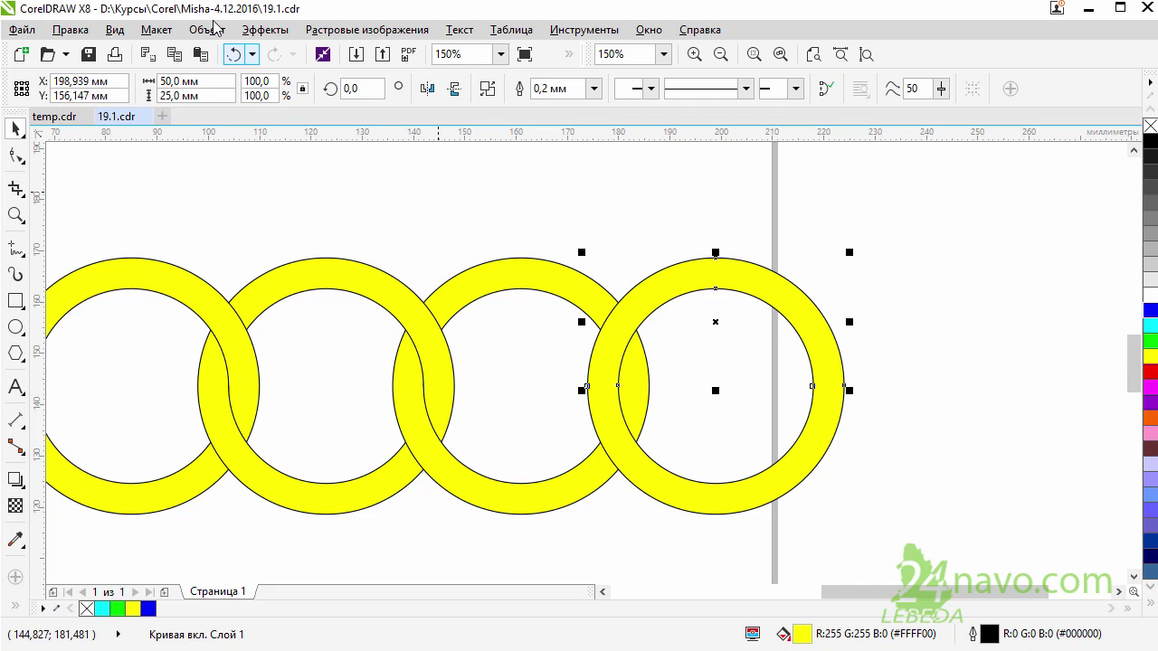
click(213, 32)
mouse_move(326, 217)
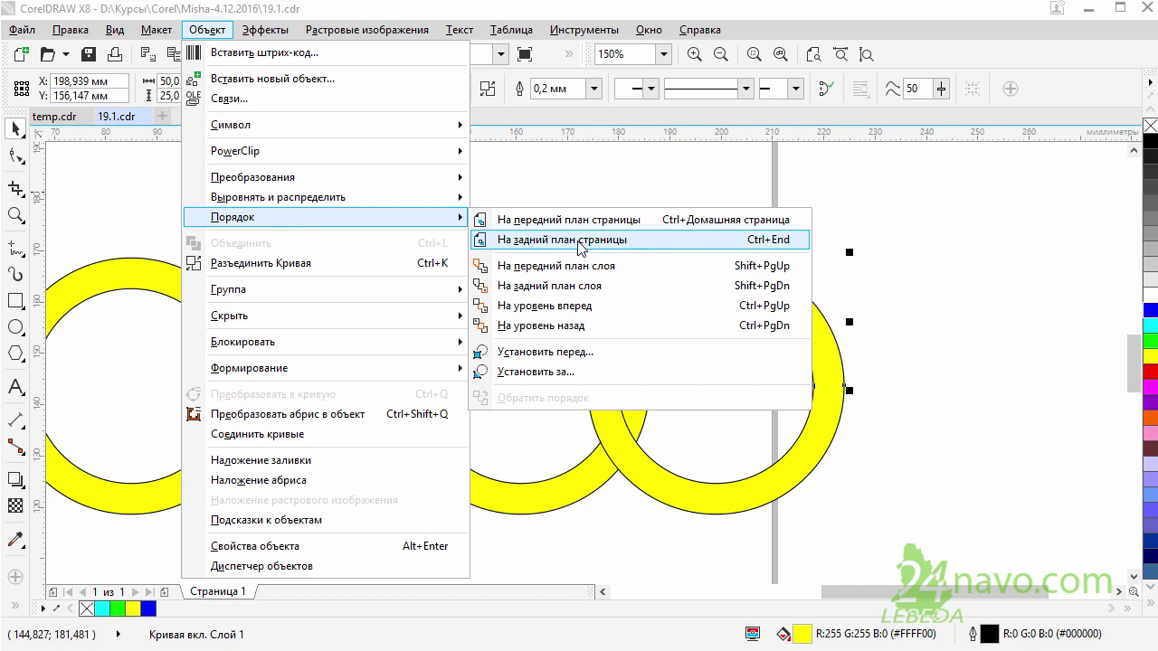
click(581, 239)
click(646, 334)
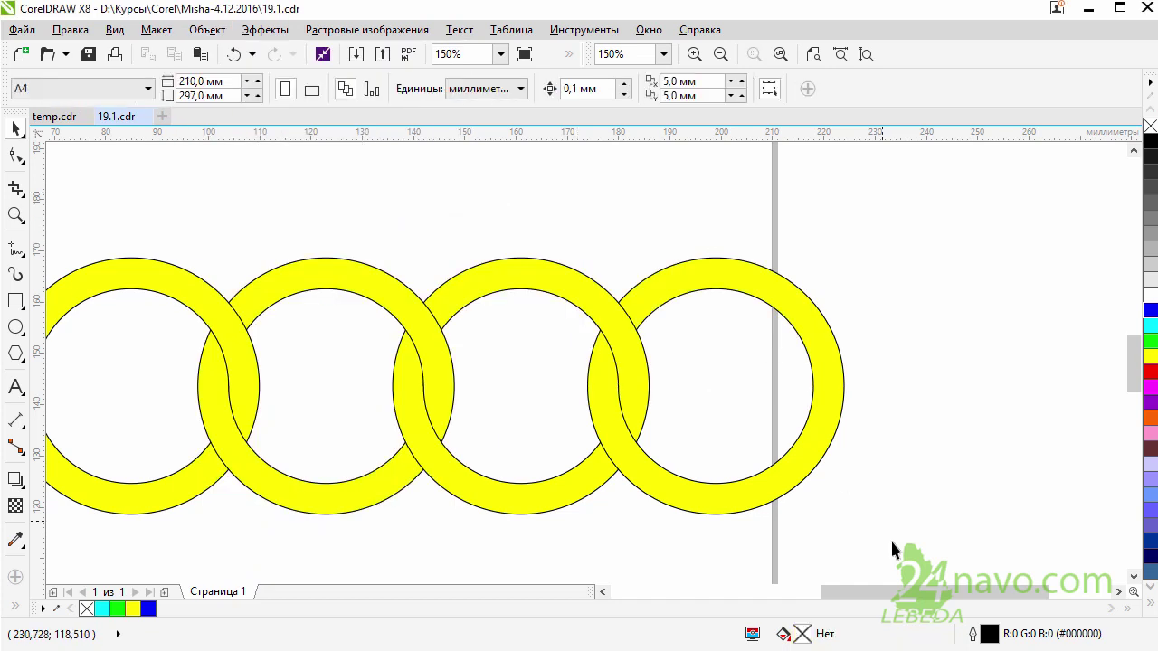
drag(907, 593, 860, 592)
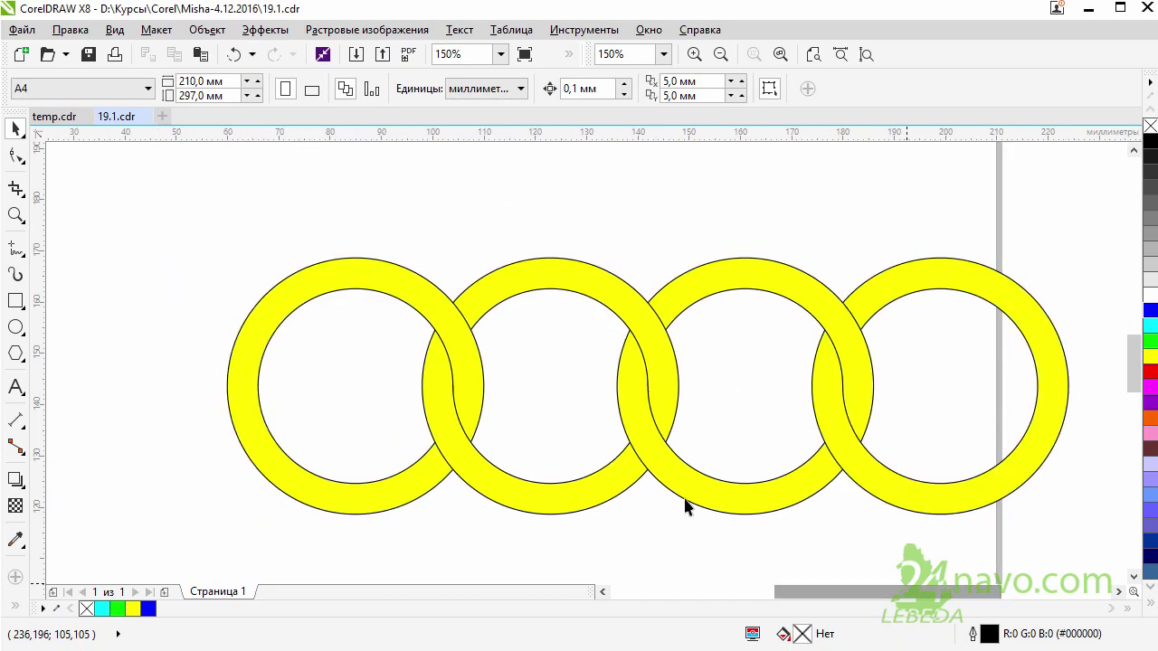
Step: Select all four rings together and drag the row up near the top of the page
drag(198, 234, 1084, 541)
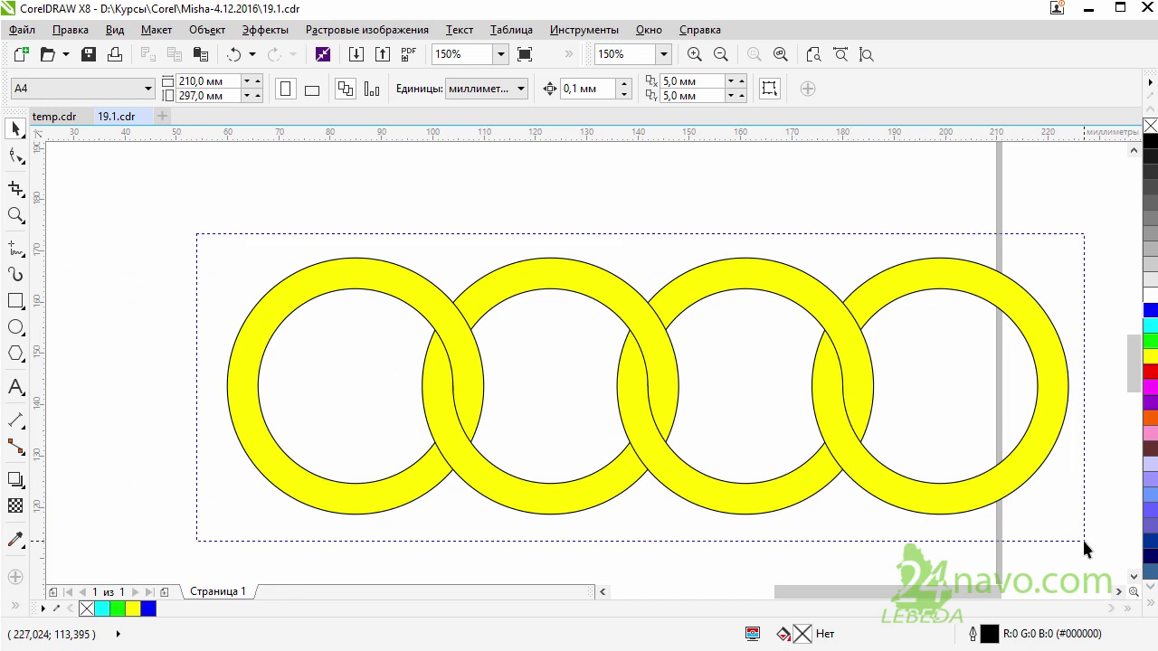
scroll(805, 156, down, 1)
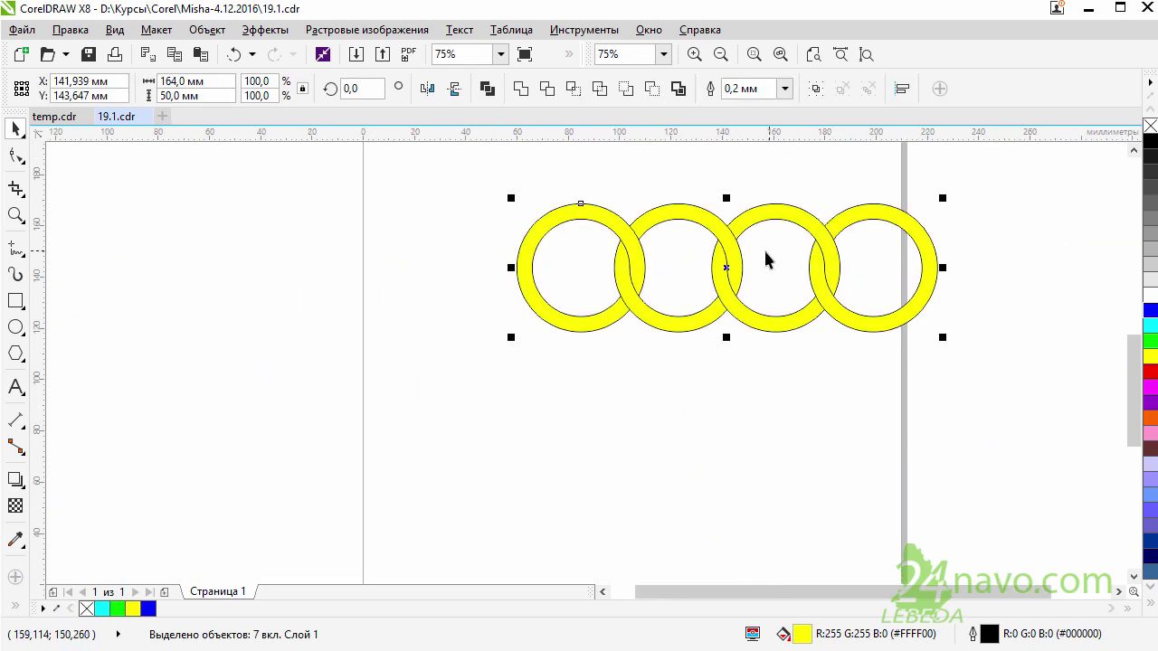
drag(729, 270, 641, 241)
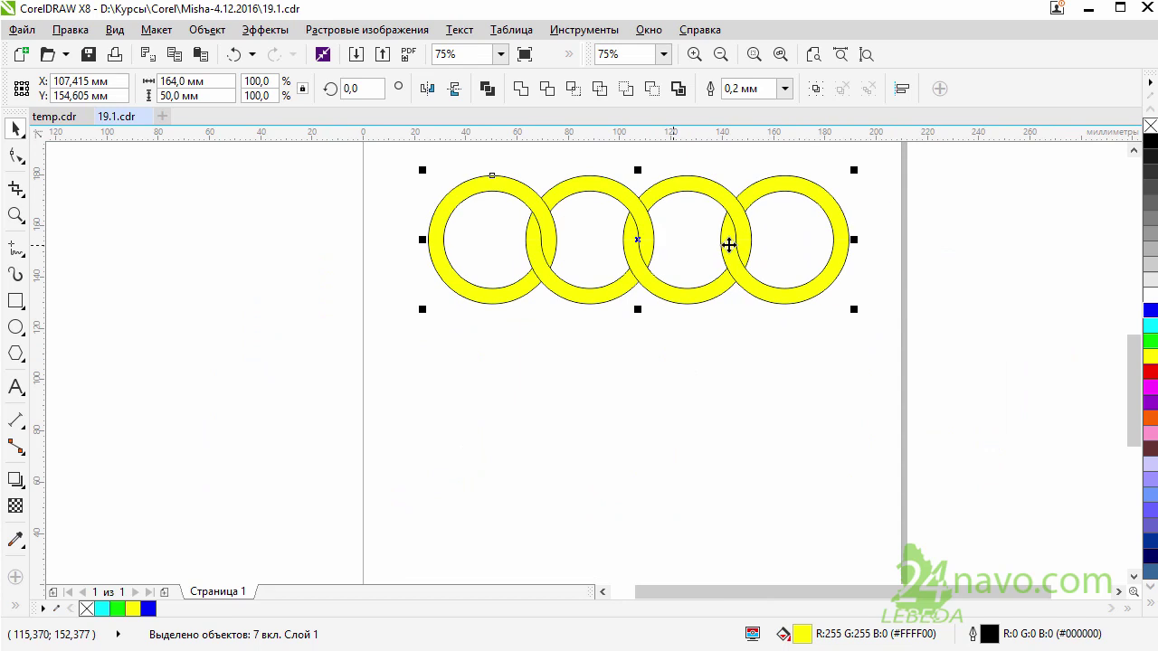
click(889, 280)
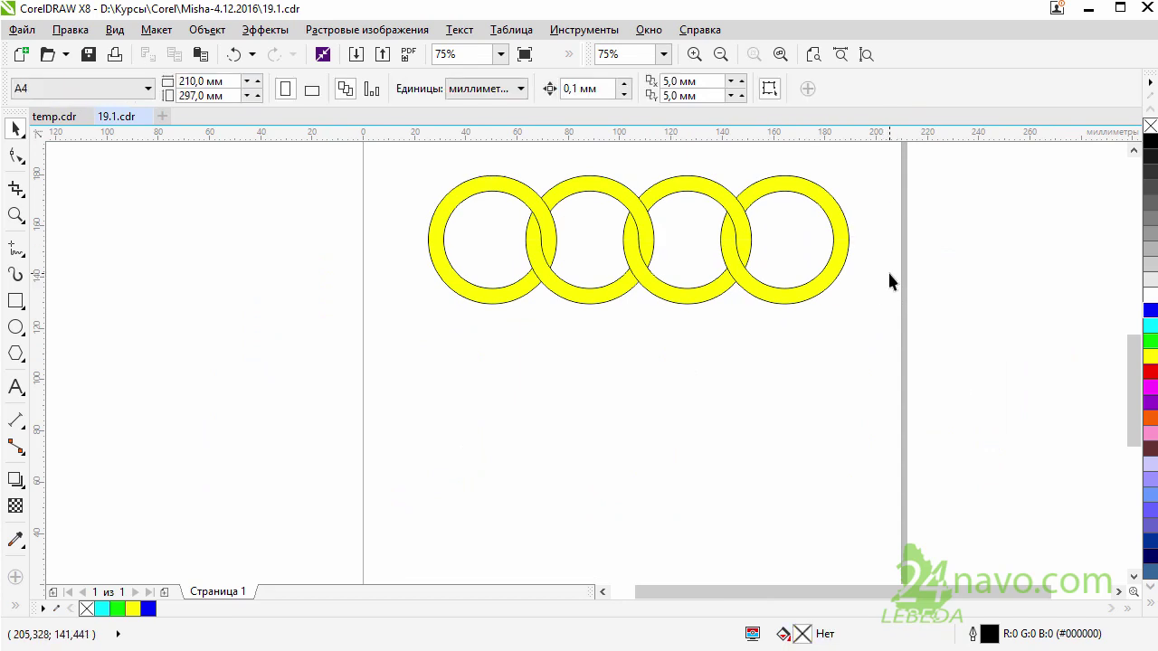